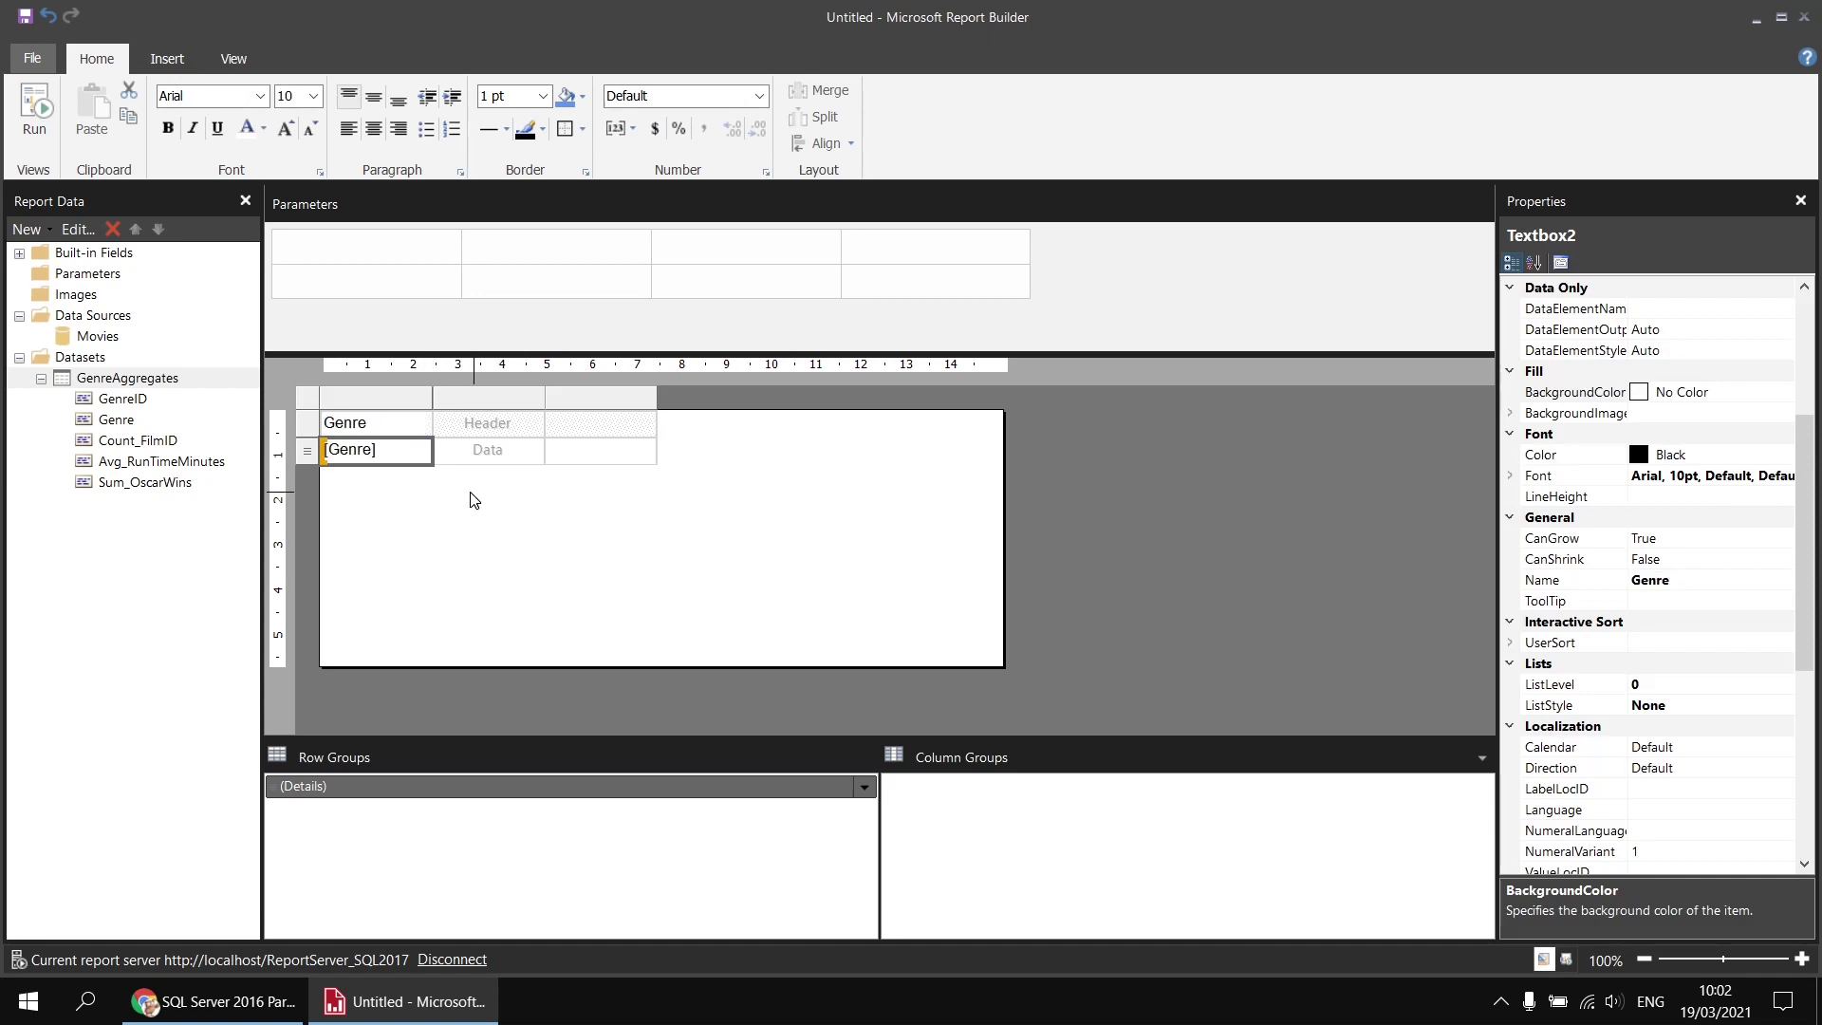
# Step: Fill the table's empty data columns with Count_FilmID and Avg_RunTimeMinutes, and add Sum_OscarWins as a fourth column
pyautogui.click(537, 451)
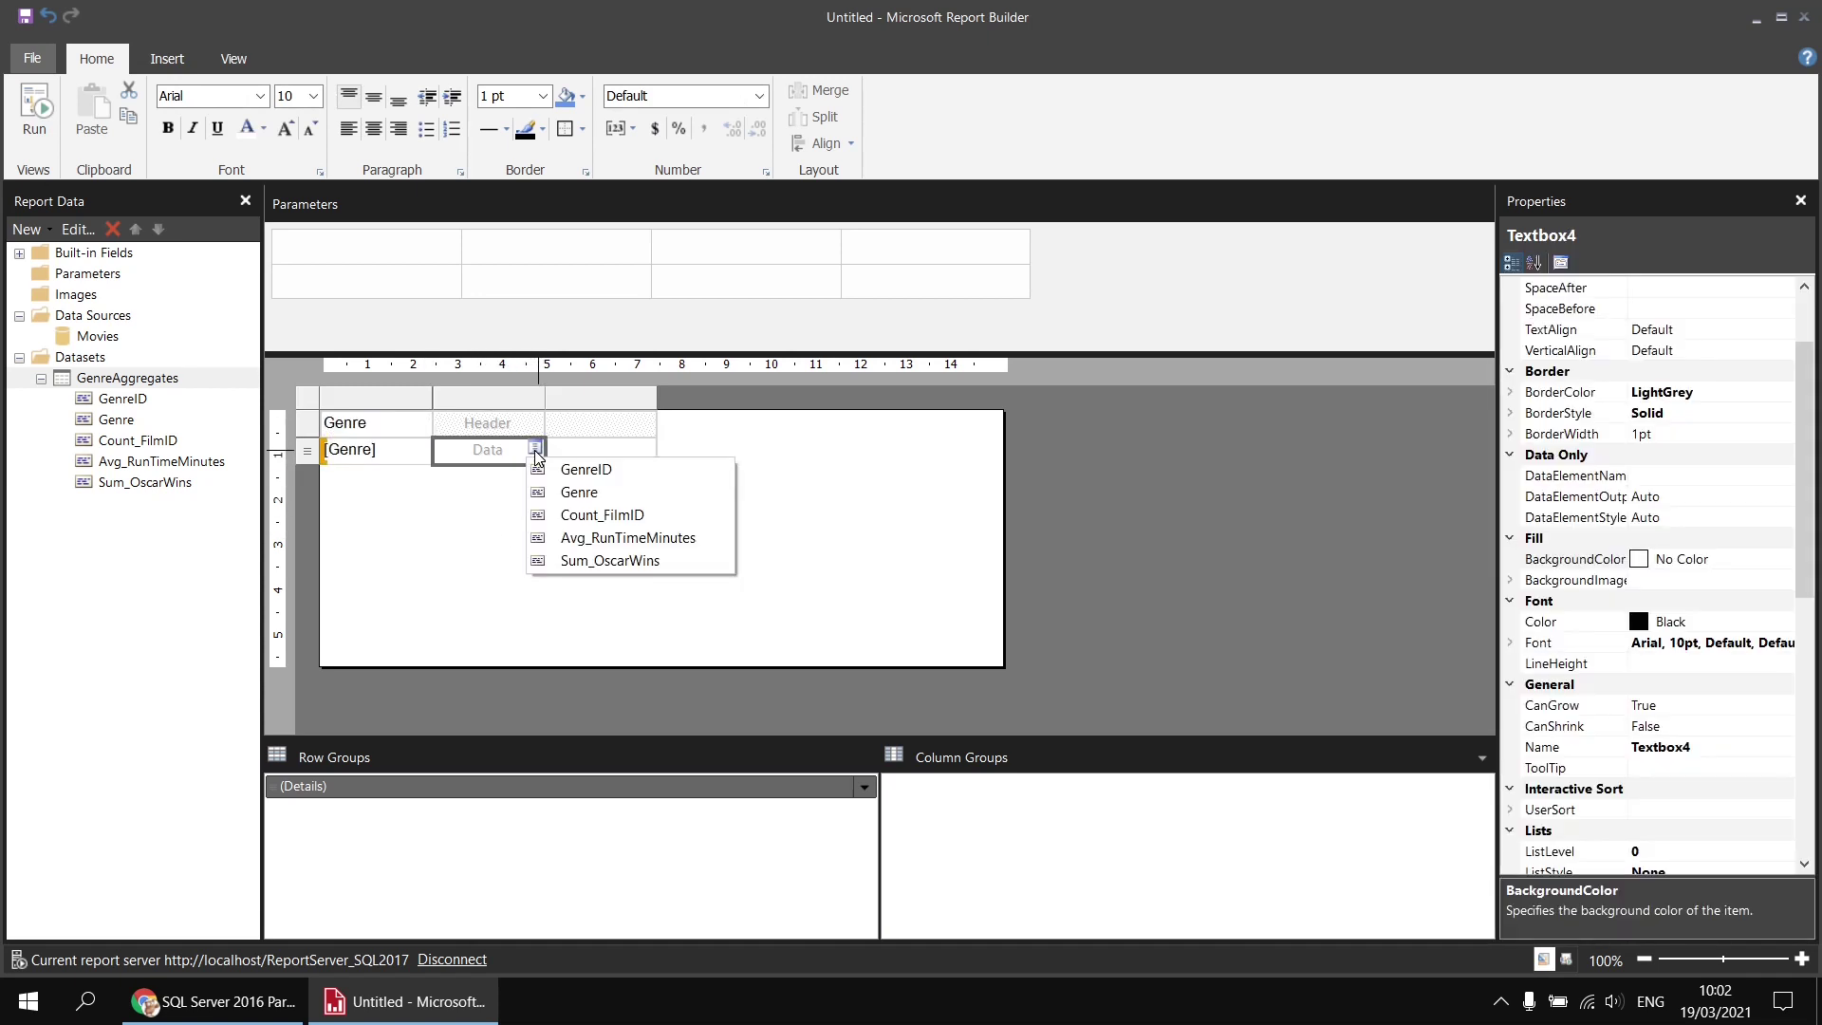
pyautogui.click(607, 516)
pyautogui.click(649, 451)
pyautogui.click(739, 541)
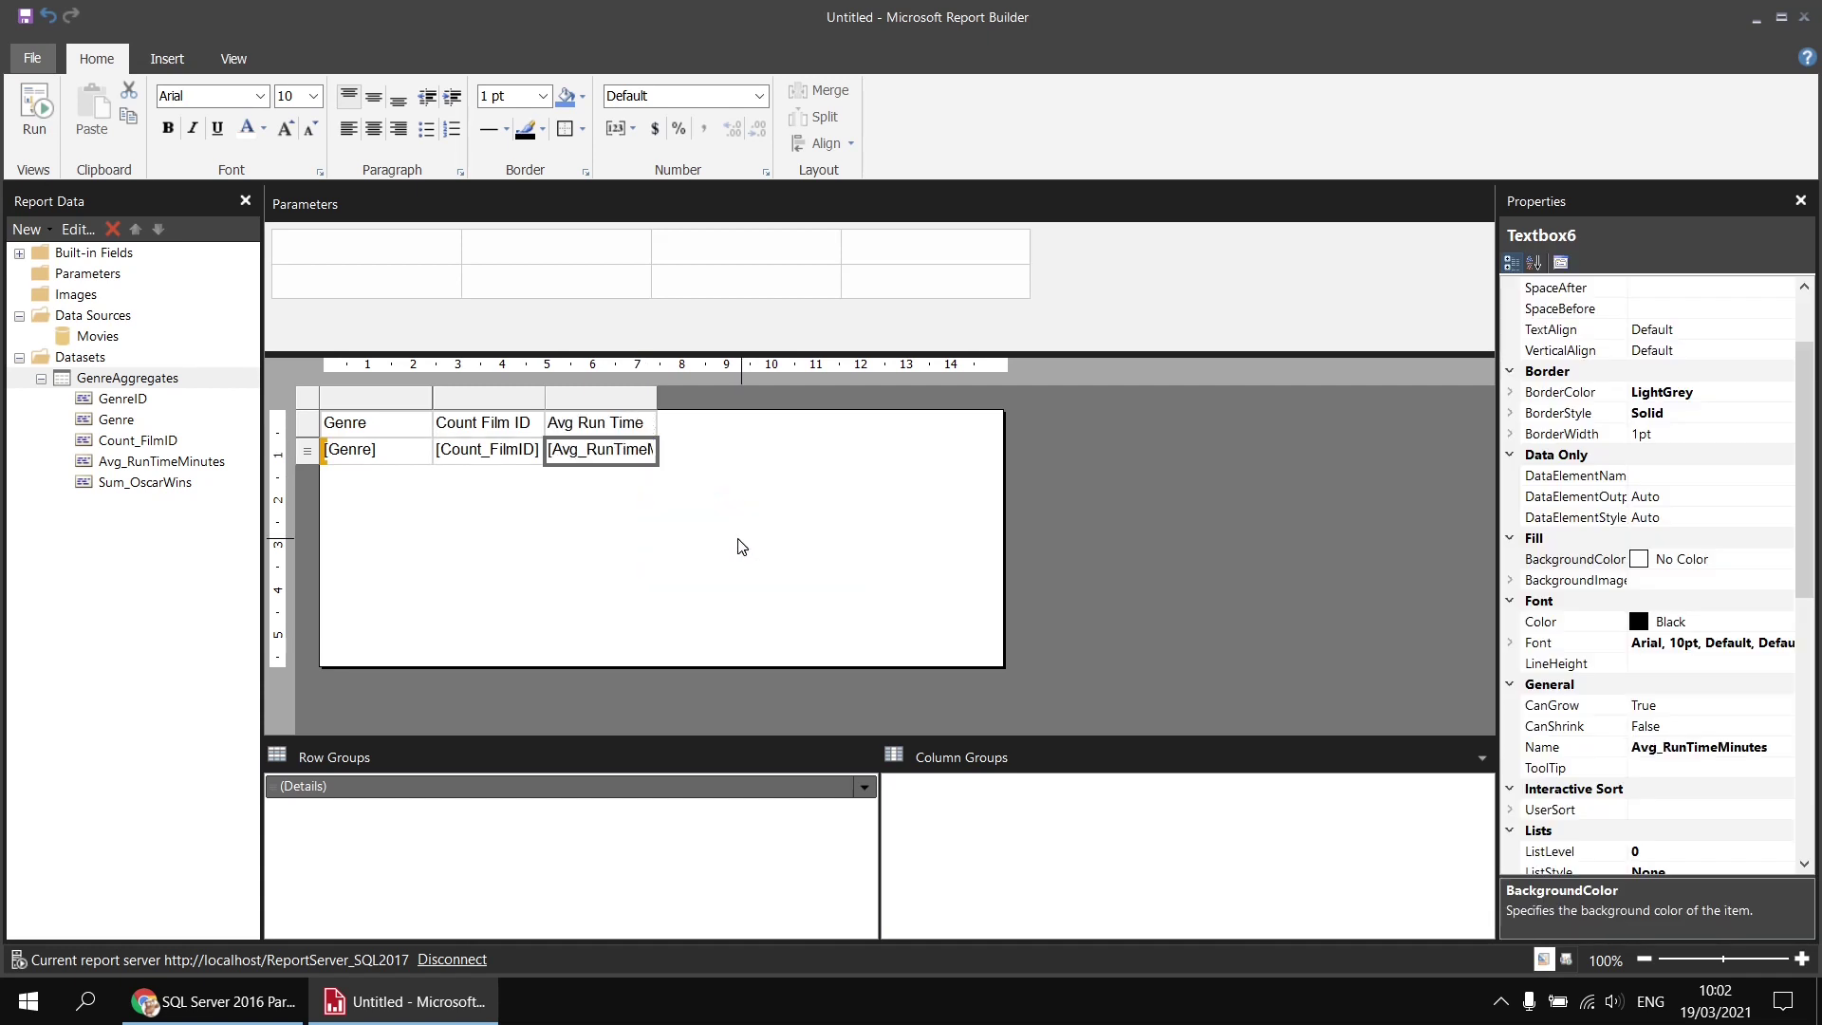
pyautogui.click(166, 495)
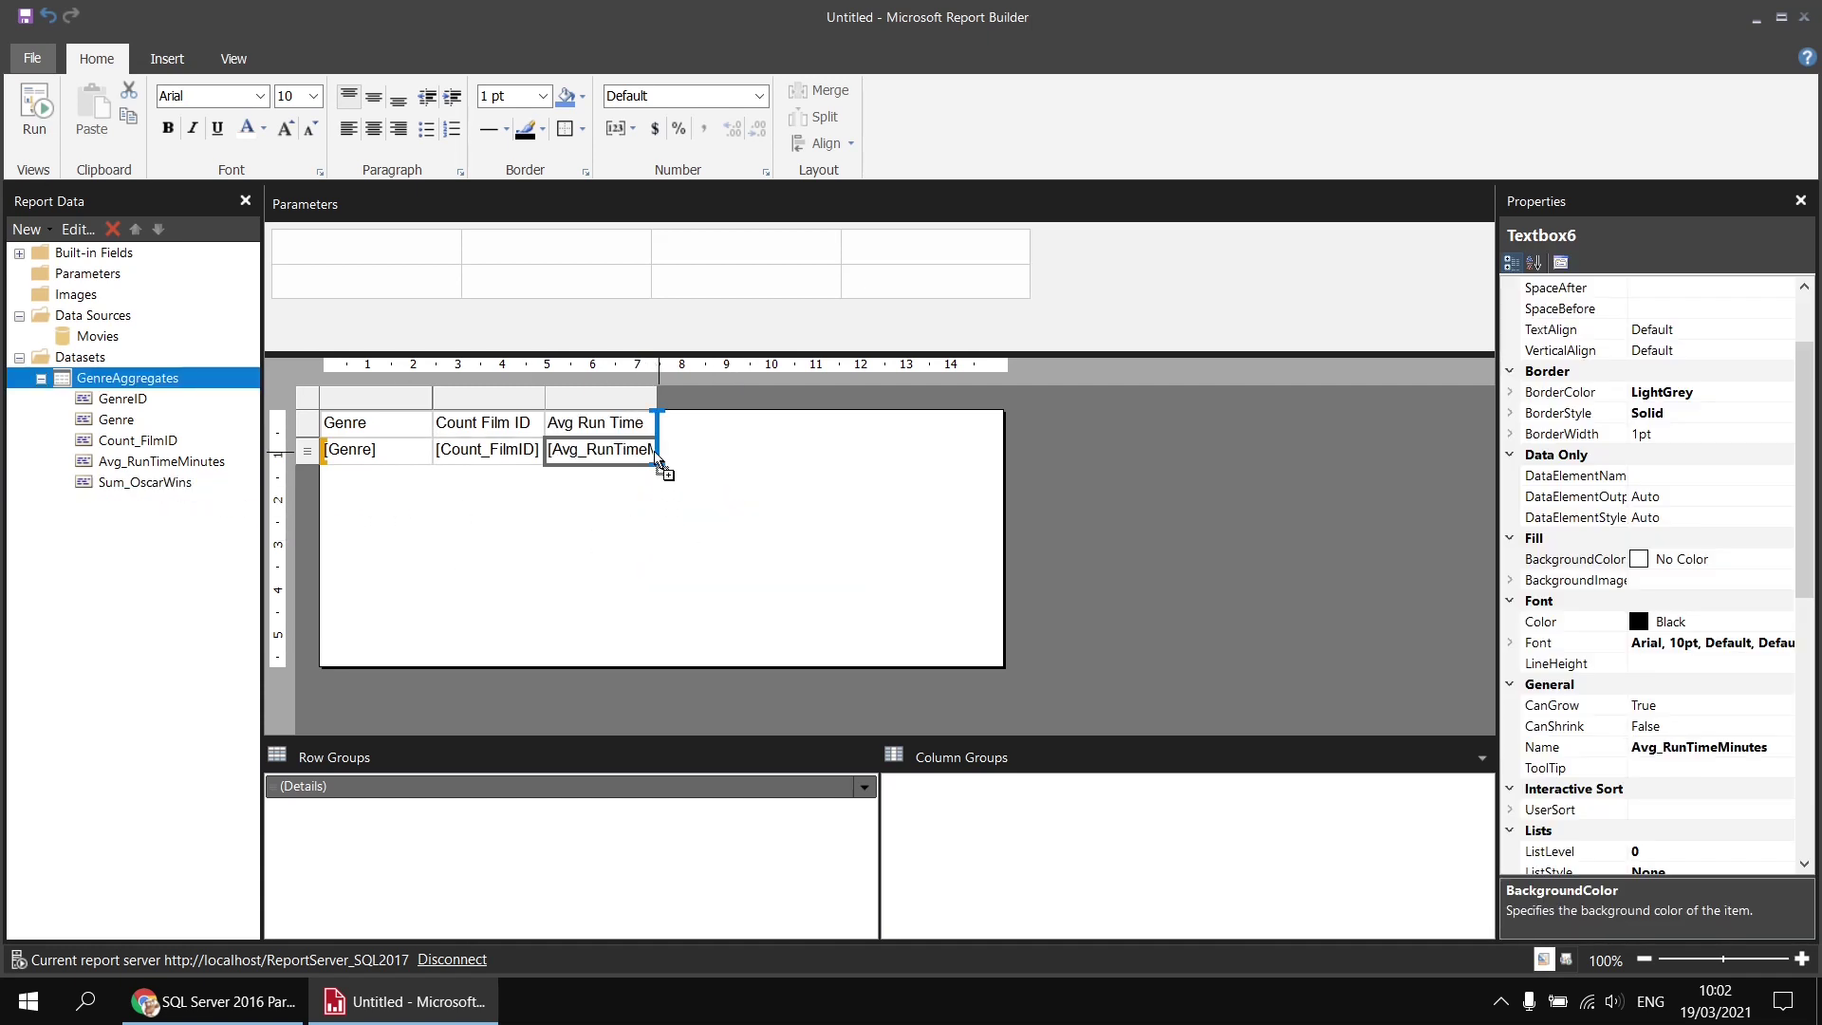
pyautogui.moveTo(660, 468); pyautogui.dragTo(659, 465)
# Step: Set the font of all header and data cells in the table to Arial
pyautogui.click(409, 454)
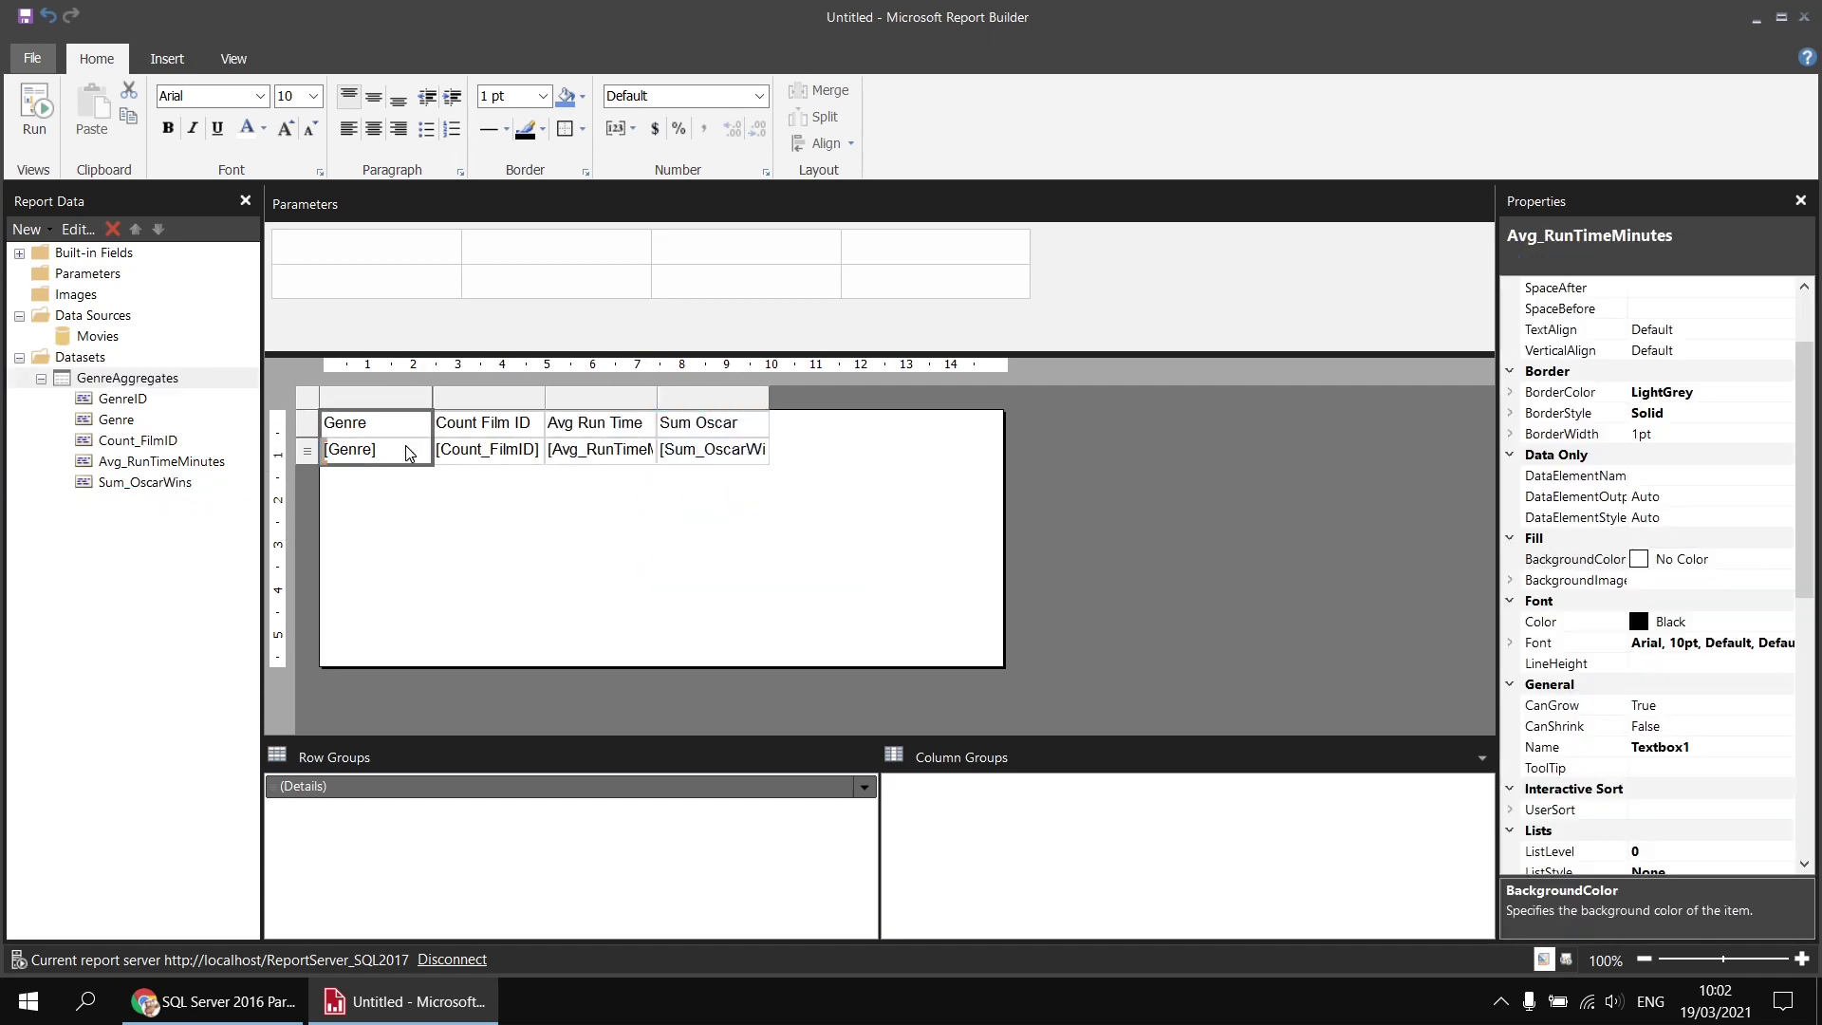
pyautogui.moveTo(409, 454); pyautogui.dragTo(745, 453)
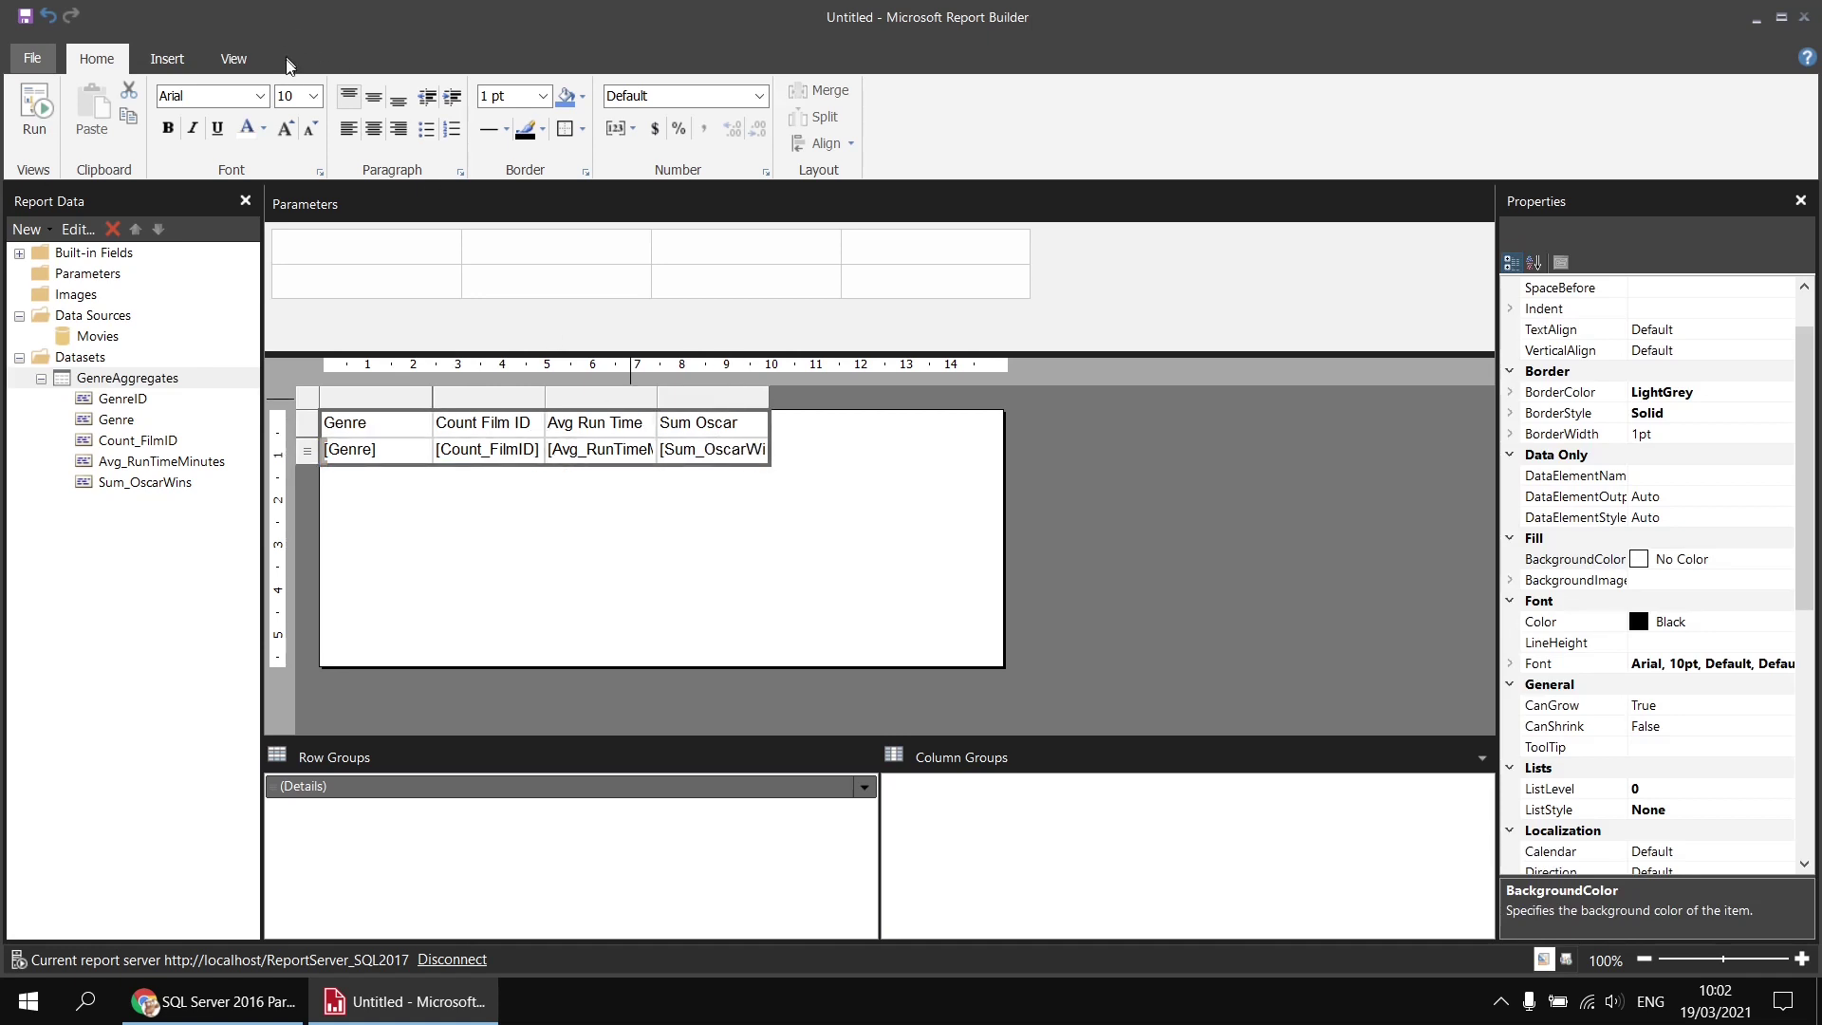
pyautogui.click(260, 96)
pyautogui.click(253, 109)
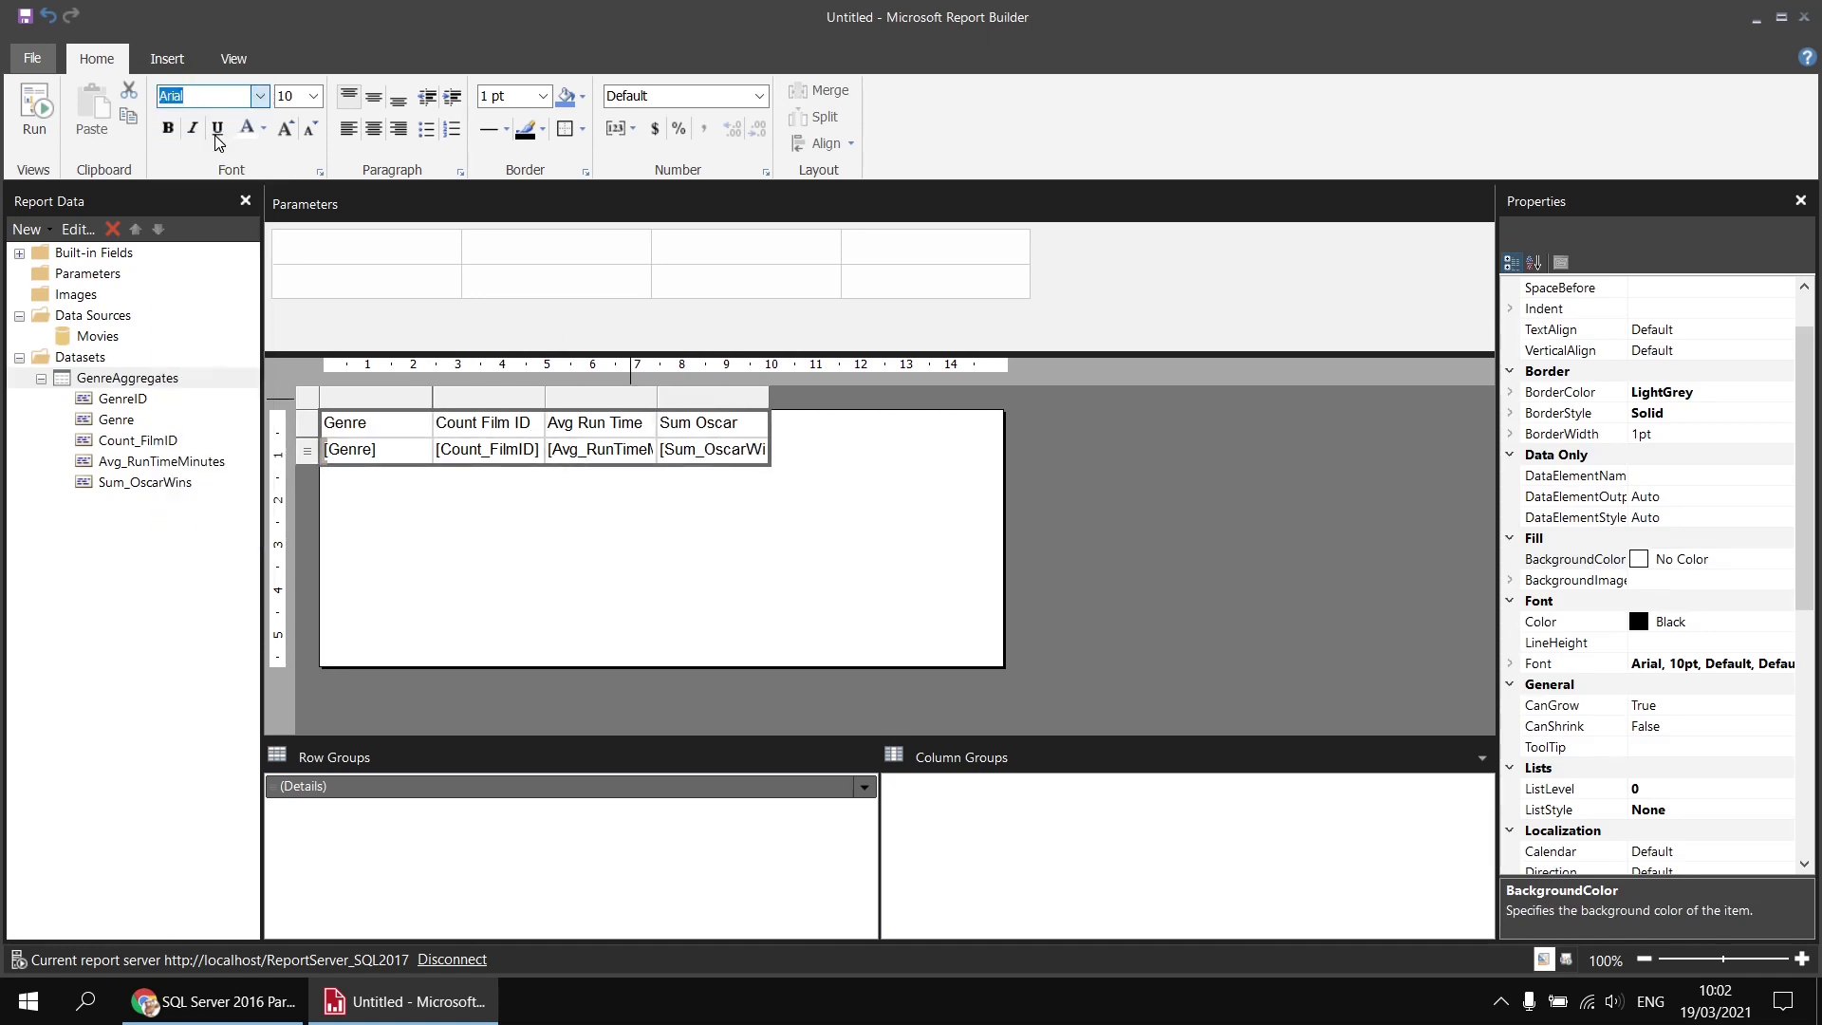
pyautogui.click(259, 95)
pyautogui.scroll(2, 211, 190)
pyautogui.click(210, 159)
# Step: Format the table's header row with a CornflowerBlue background and bold white text
pyautogui.click(306, 424)
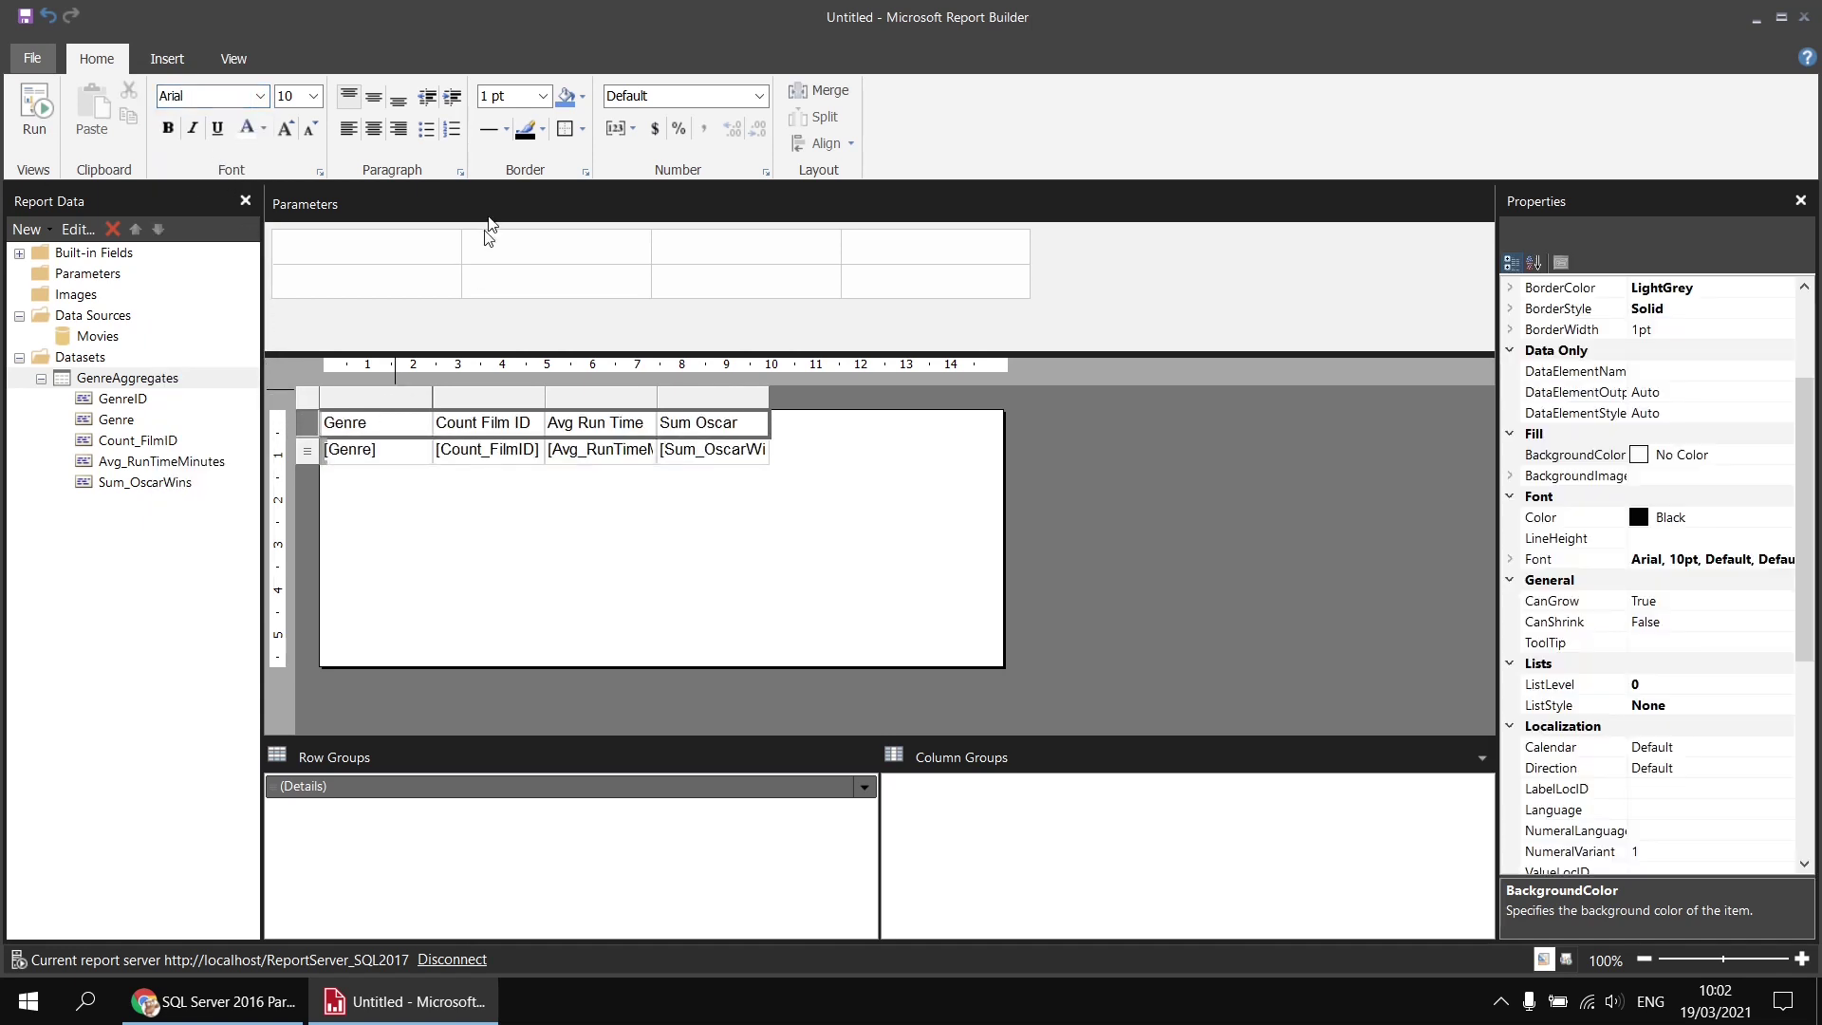
pyautogui.click(566, 96)
pyautogui.click(262, 135)
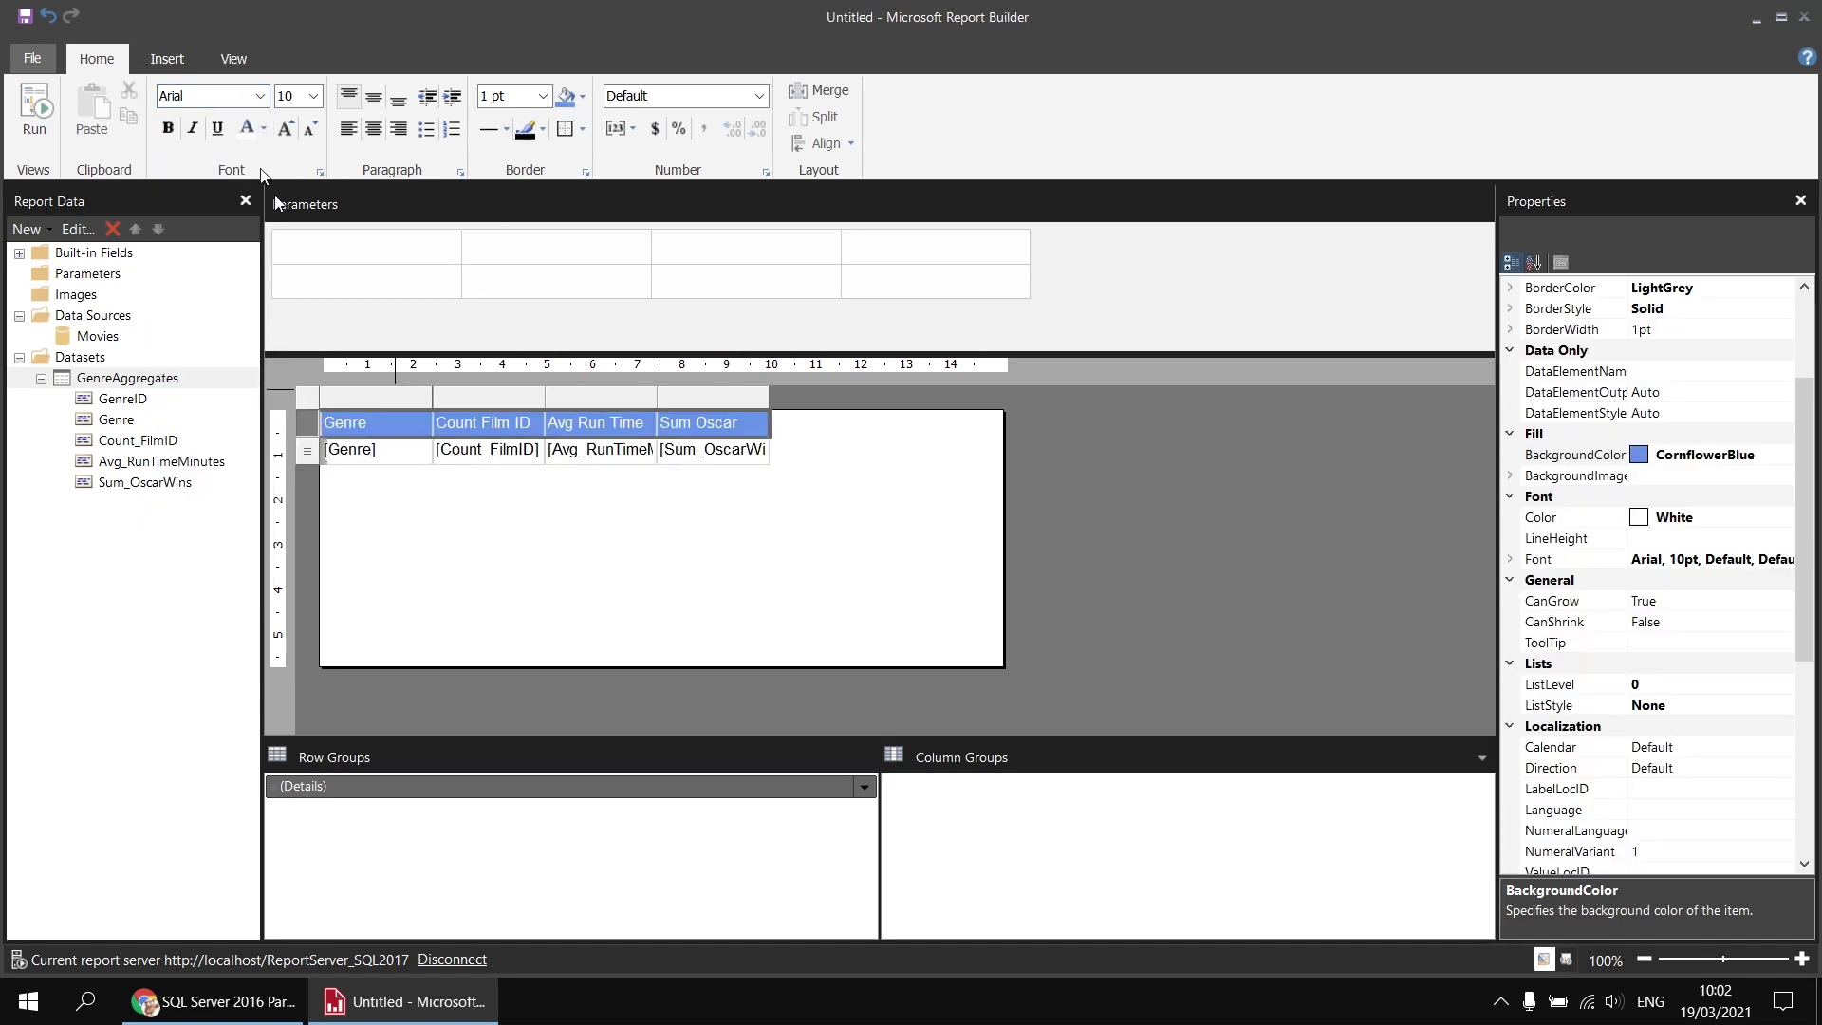
pyautogui.click(168, 128)
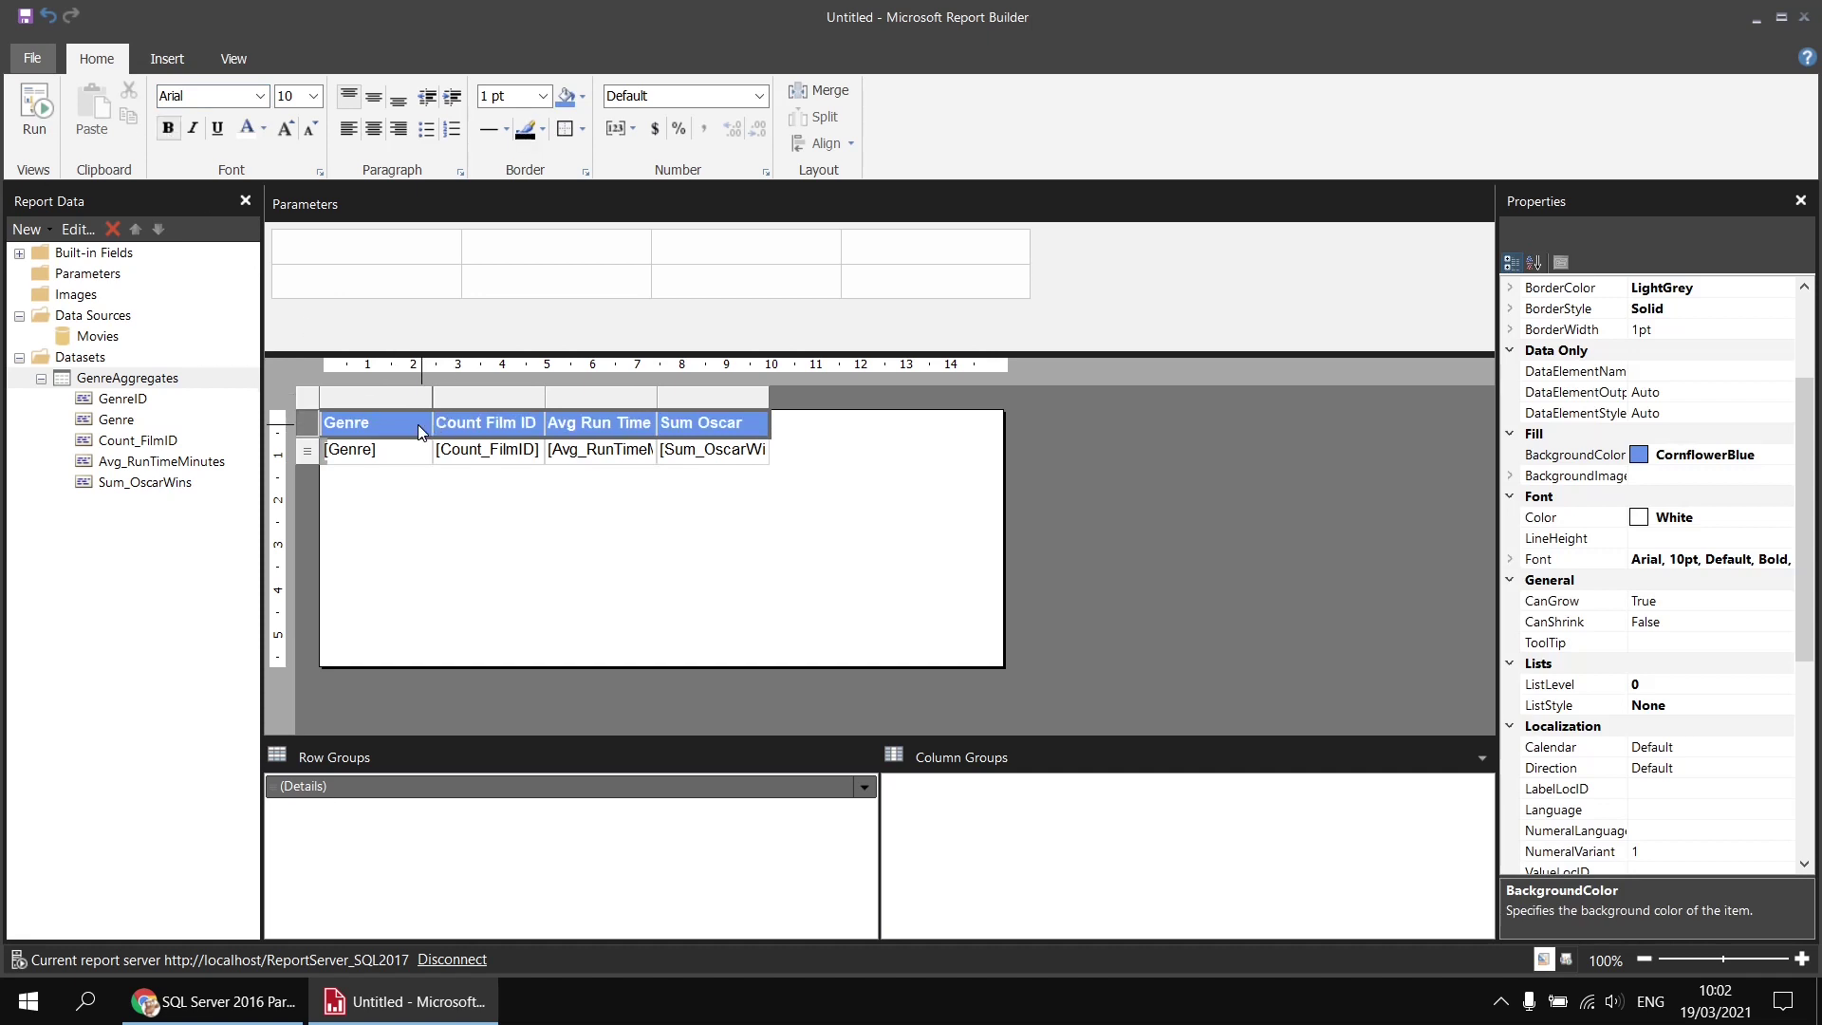
# Step: Widen all four table columns so their headings fit on one line, and preview the report
pyautogui.moveTo(434, 396); pyautogui.dragTo(536, 405)
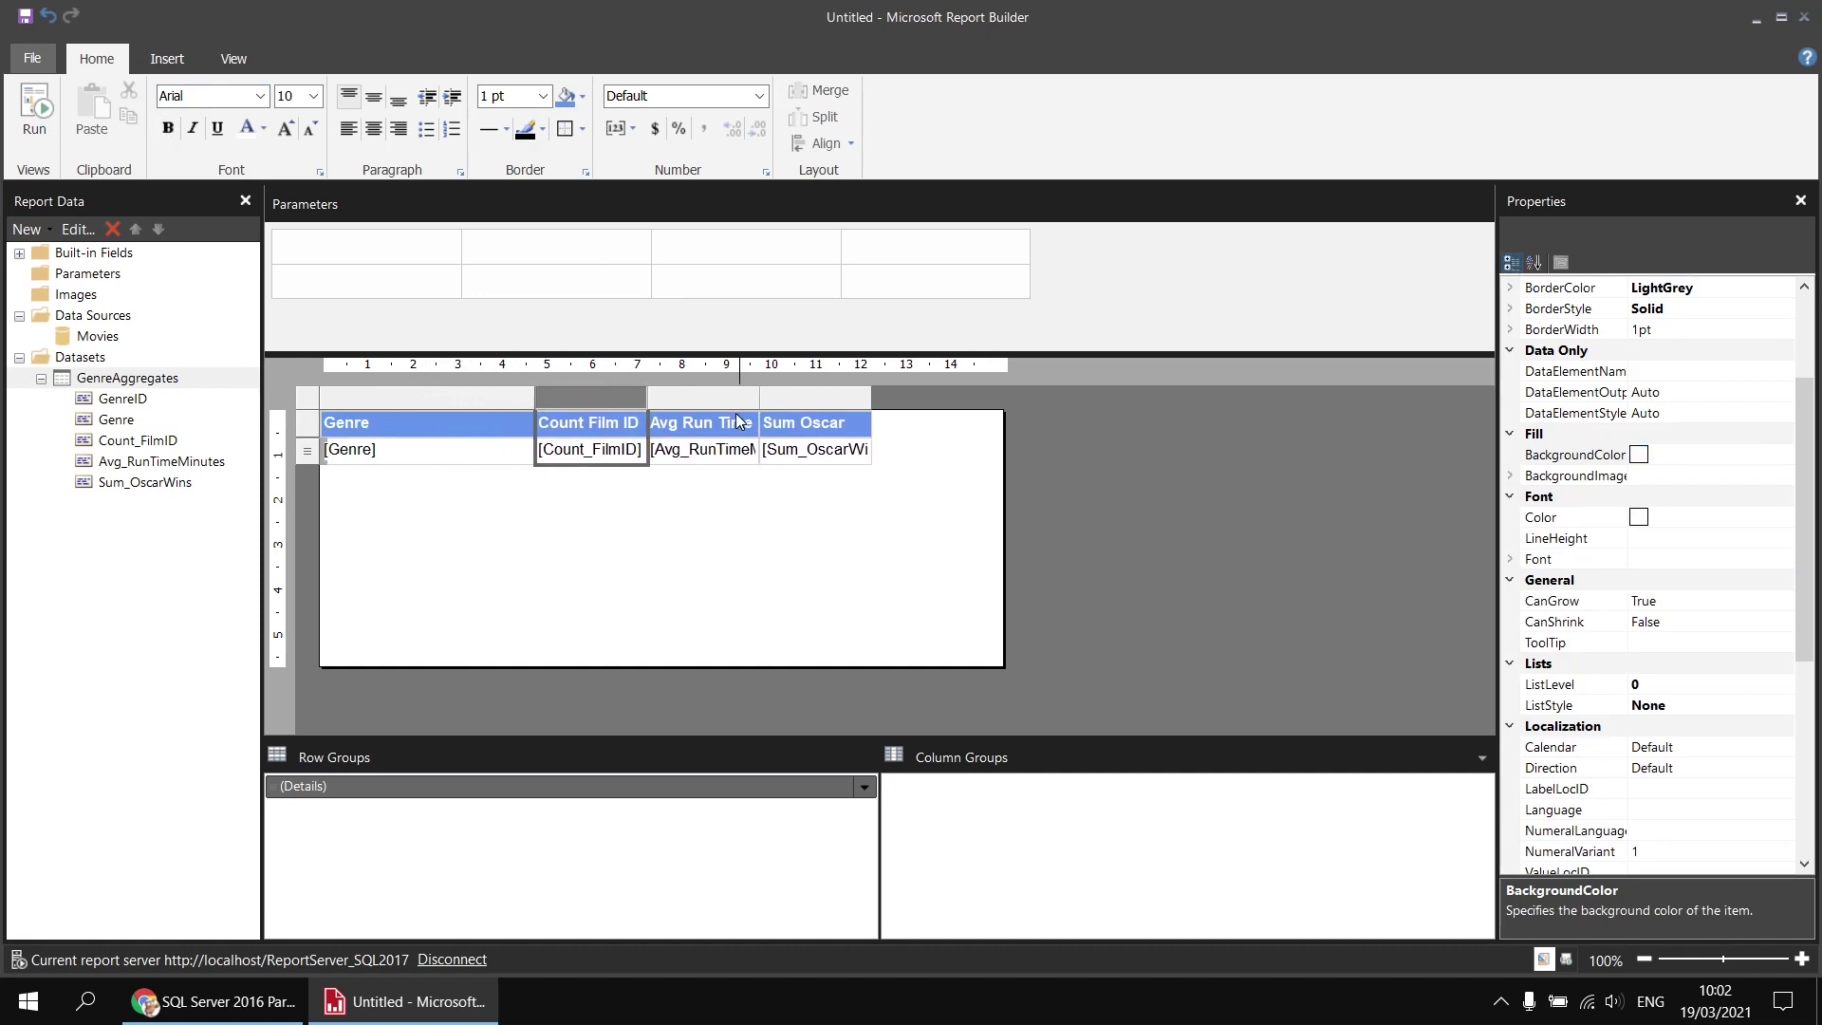
pyautogui.moveTo(759, 399); pyautogui.dragTo(828, 400)
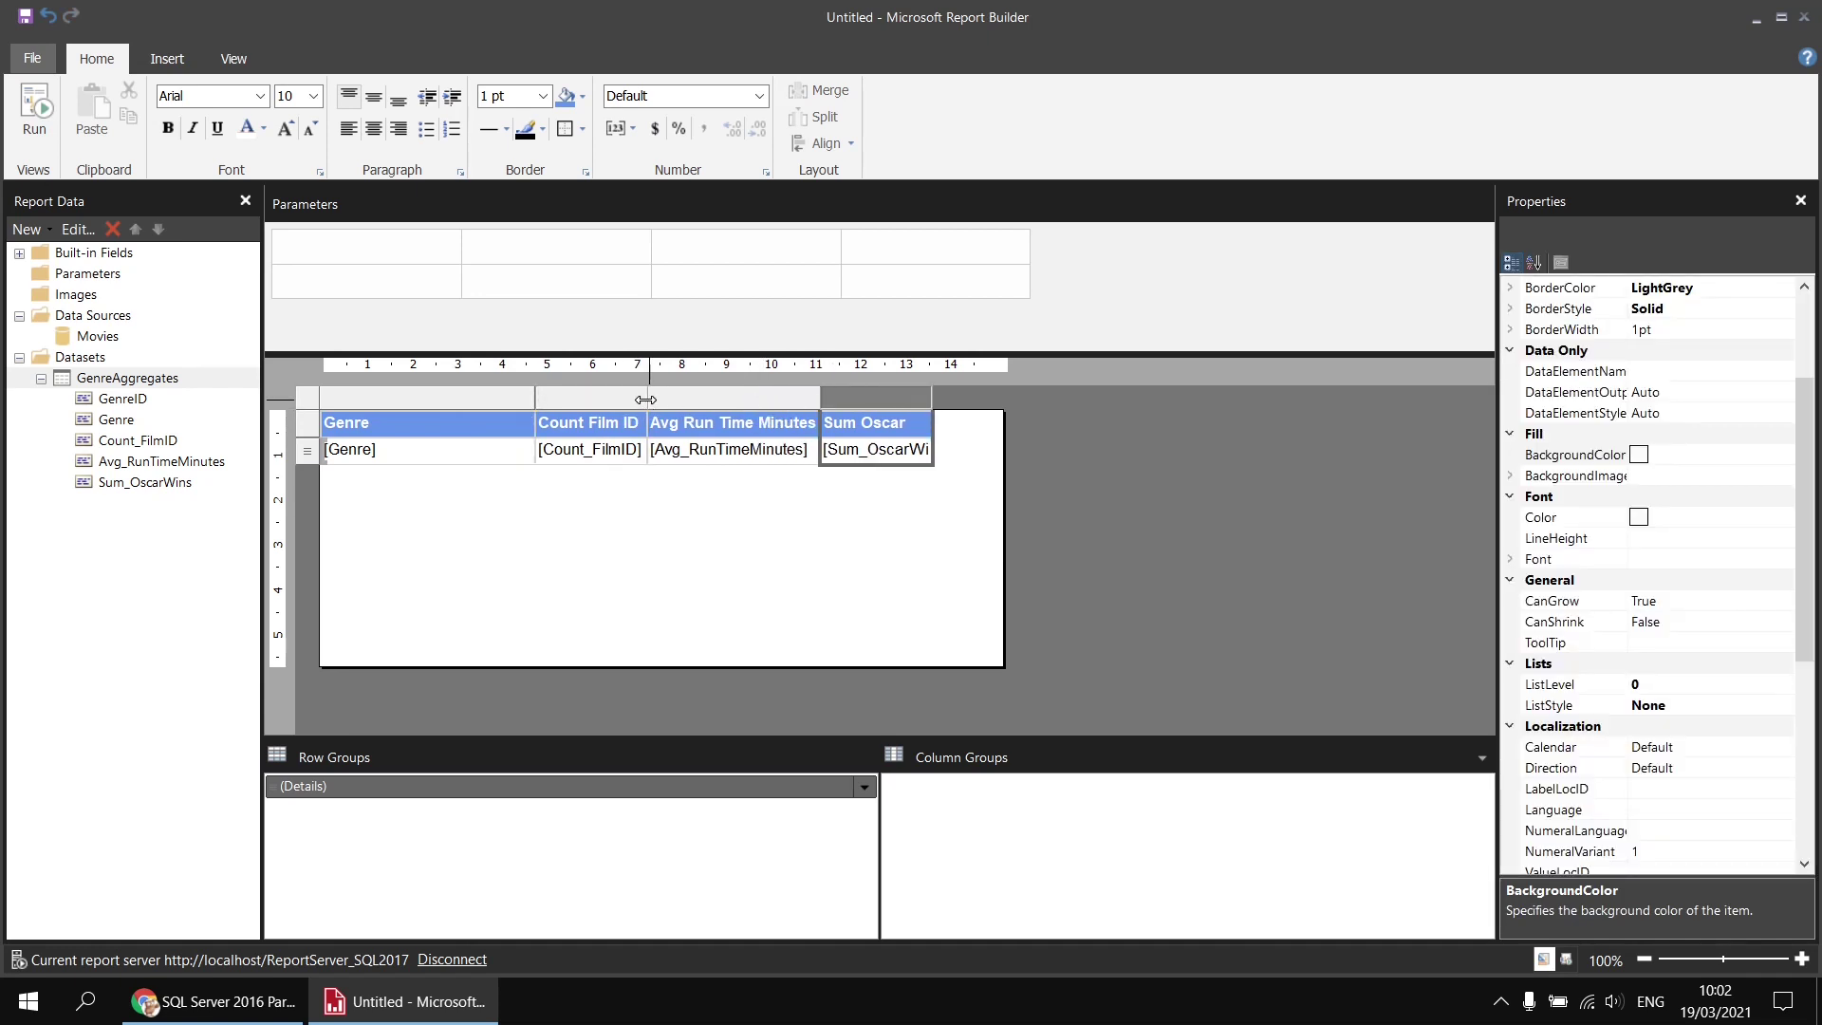
pyautogui.moveTo(648, 400); pyautogui.dragTo(657, 399)
pyautogui.moveTo(828, 399); pyautogui.dragTo(844, 400)
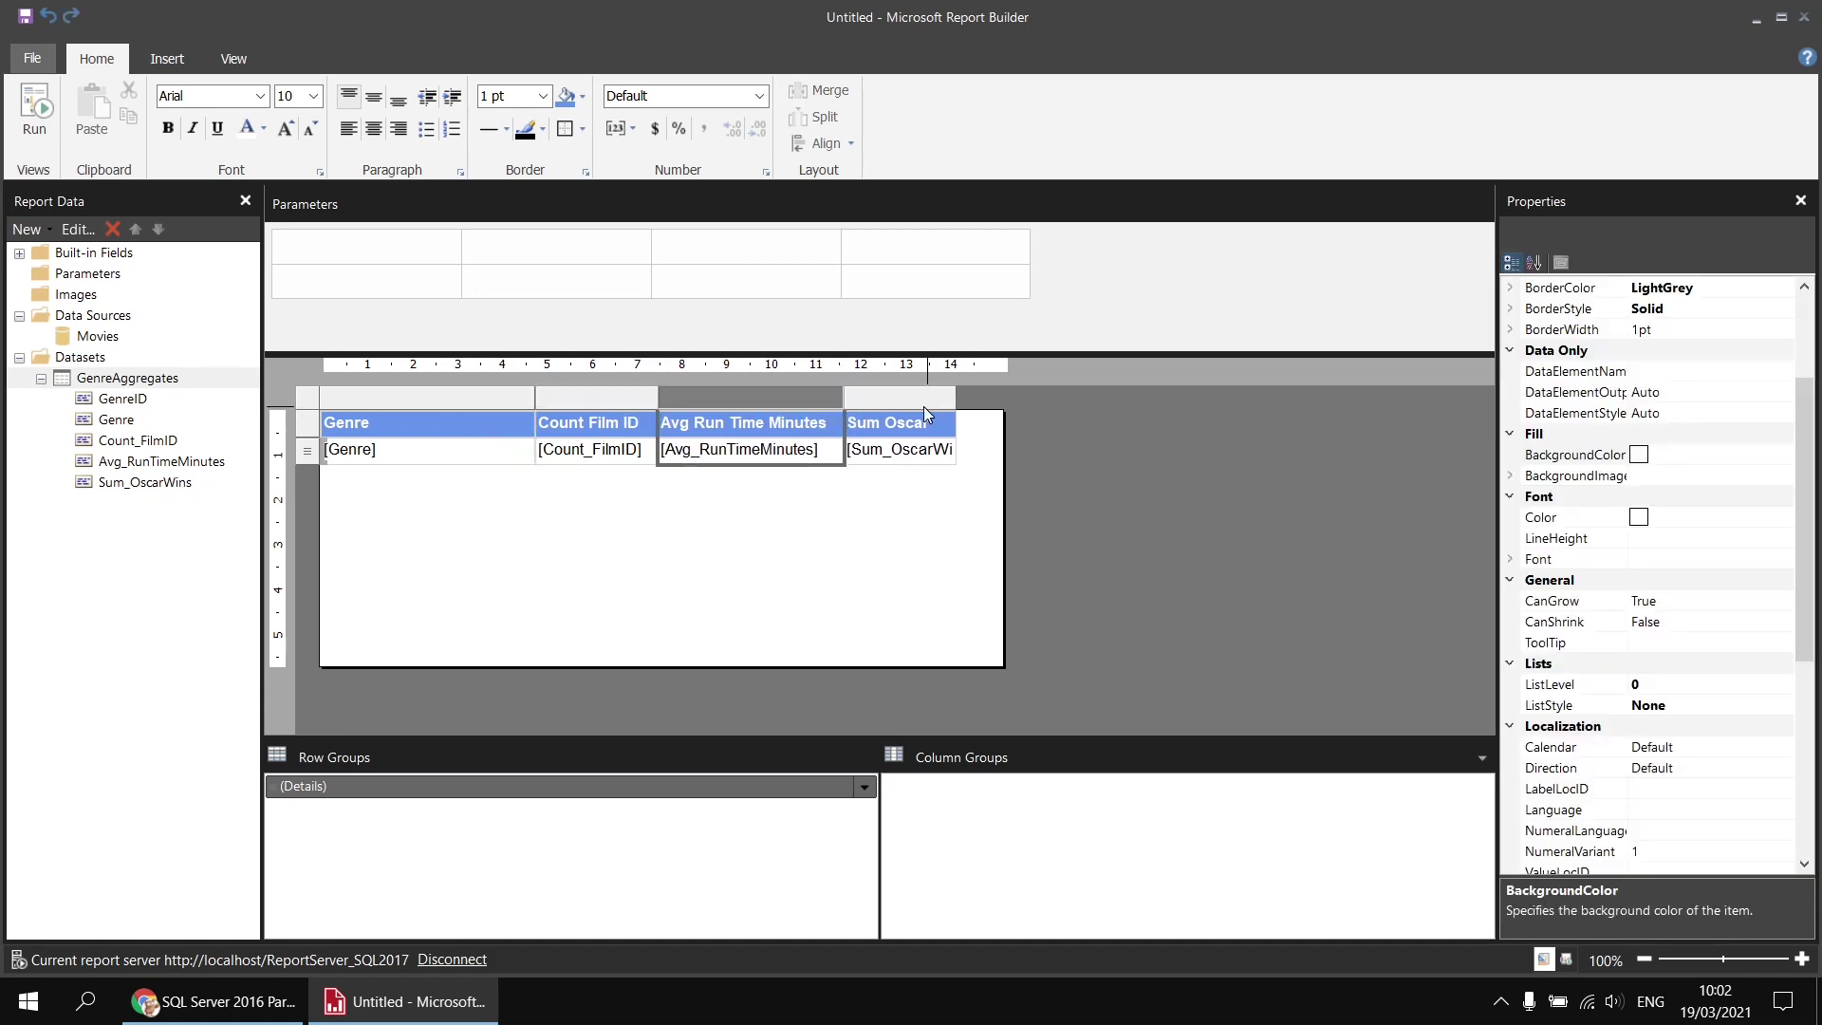
pyautogui.moveTo(954, 400); pyautogui.dragTo(1002, 400)
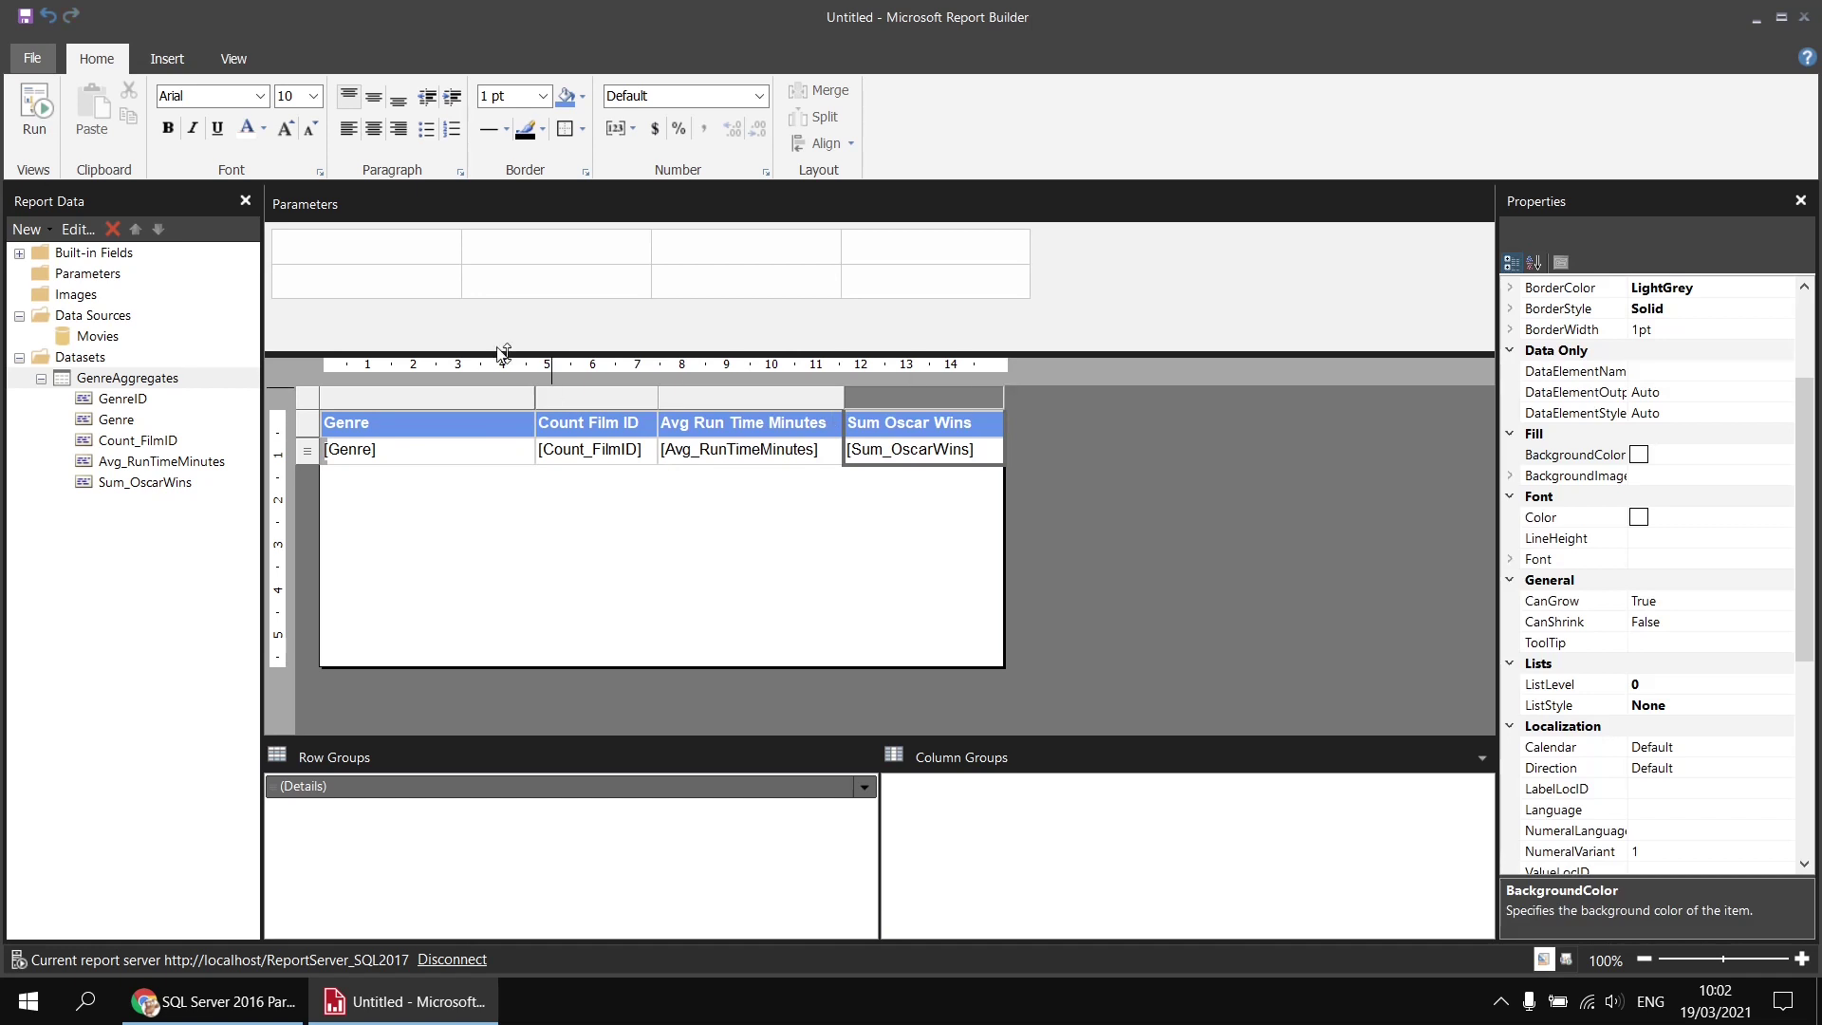
pyautogui.click(34, 110)
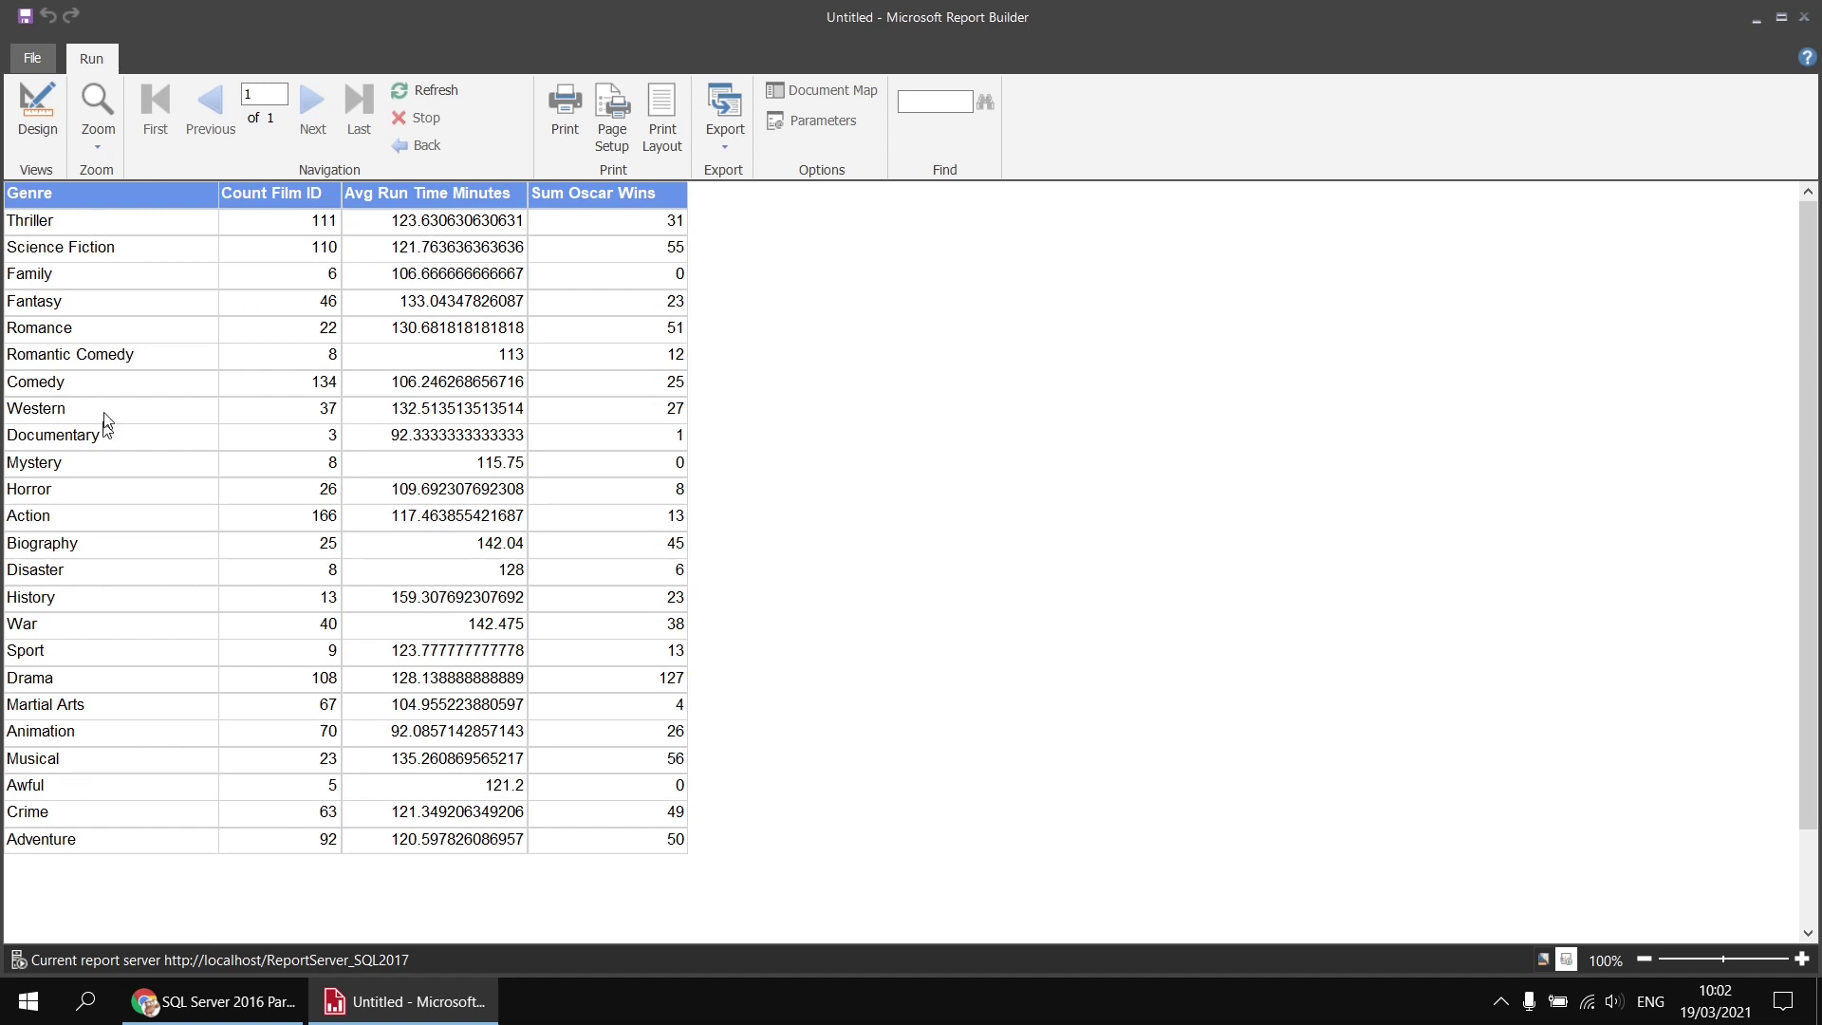
# Step: Return to the report design and apply the Number format to the Avg_RunTimeMinutes data cell
pyautogui.click(37, 109)
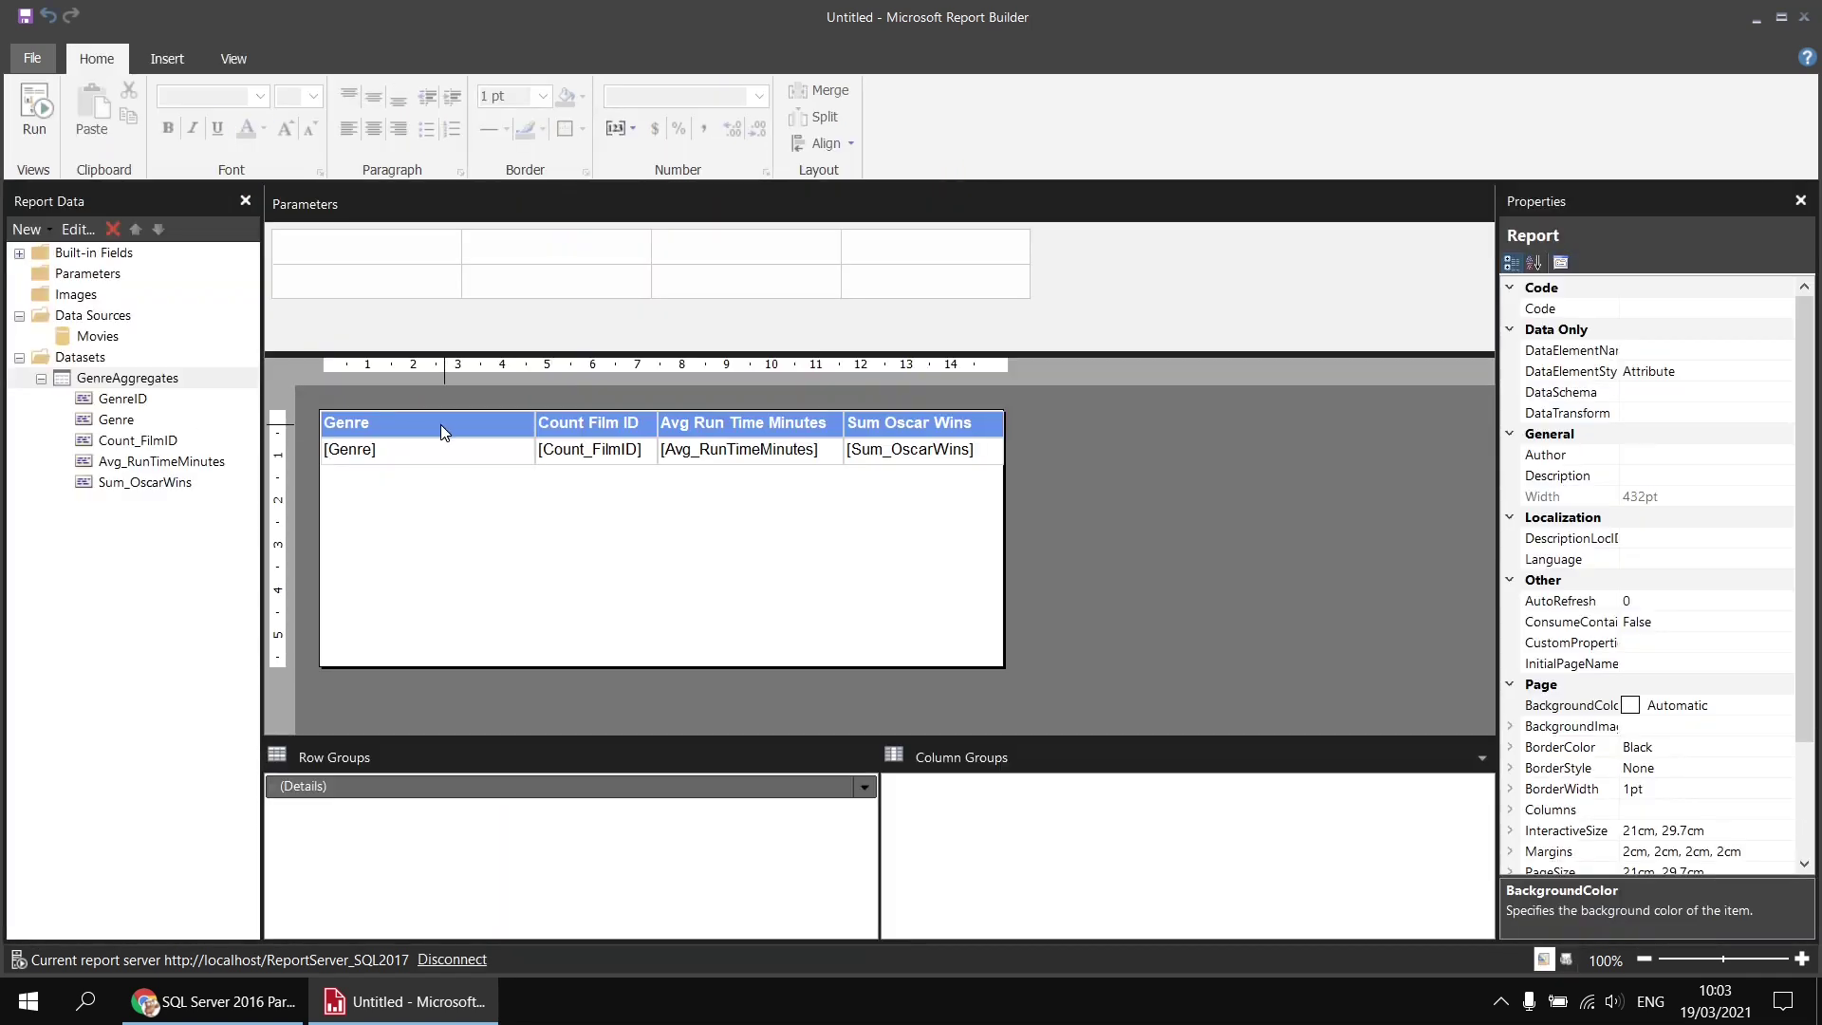
pyautogui.click(704, 457)
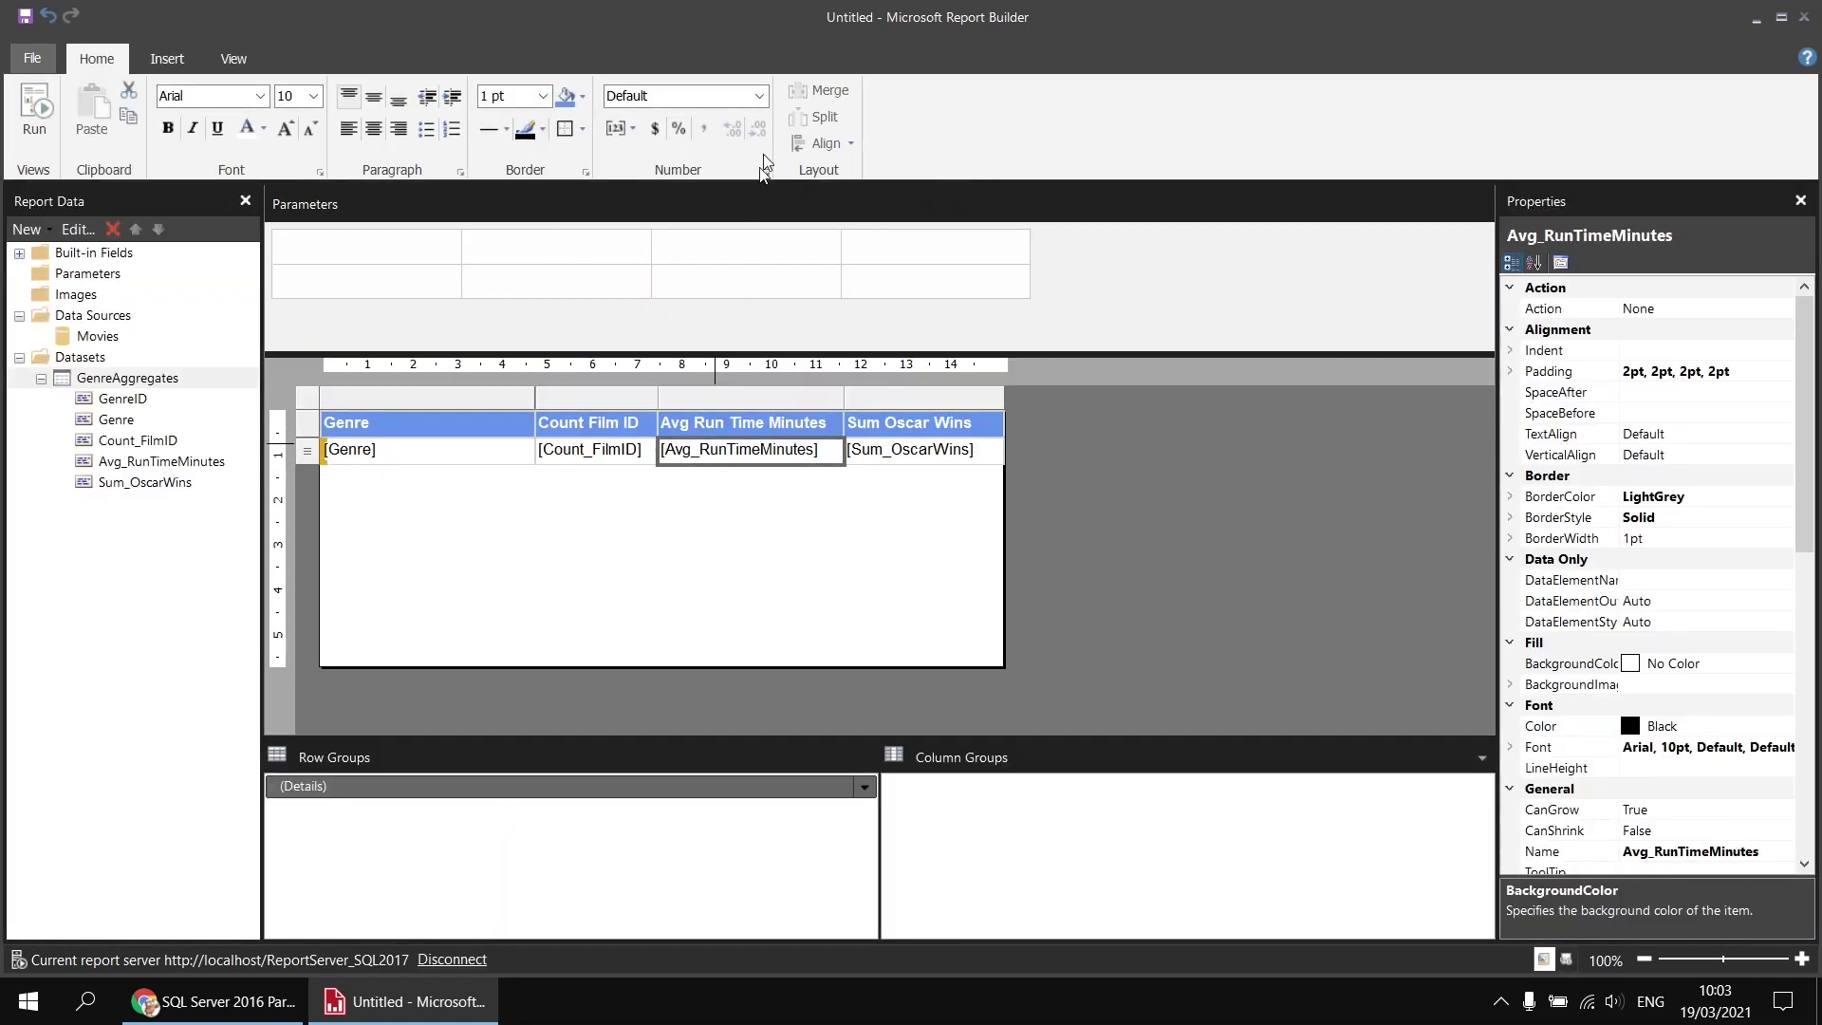
pyautogui.click(759, 95)
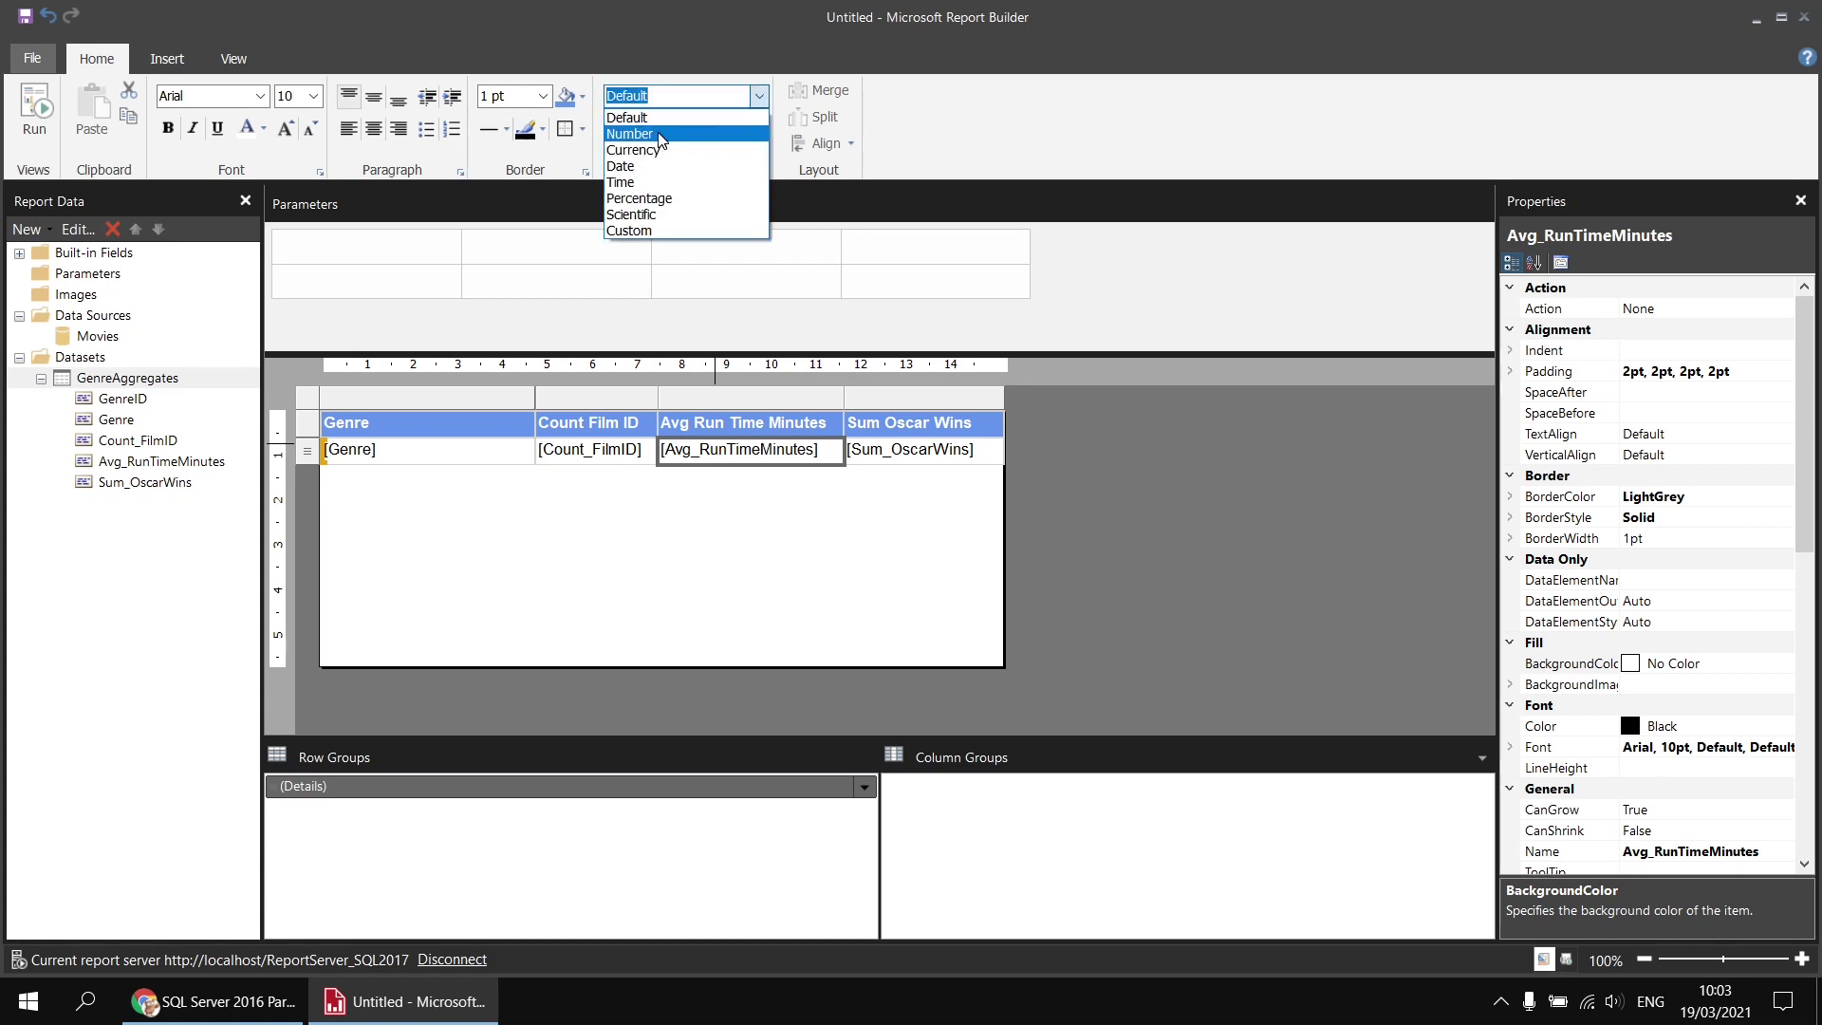
pyautogui.click(661, 134)
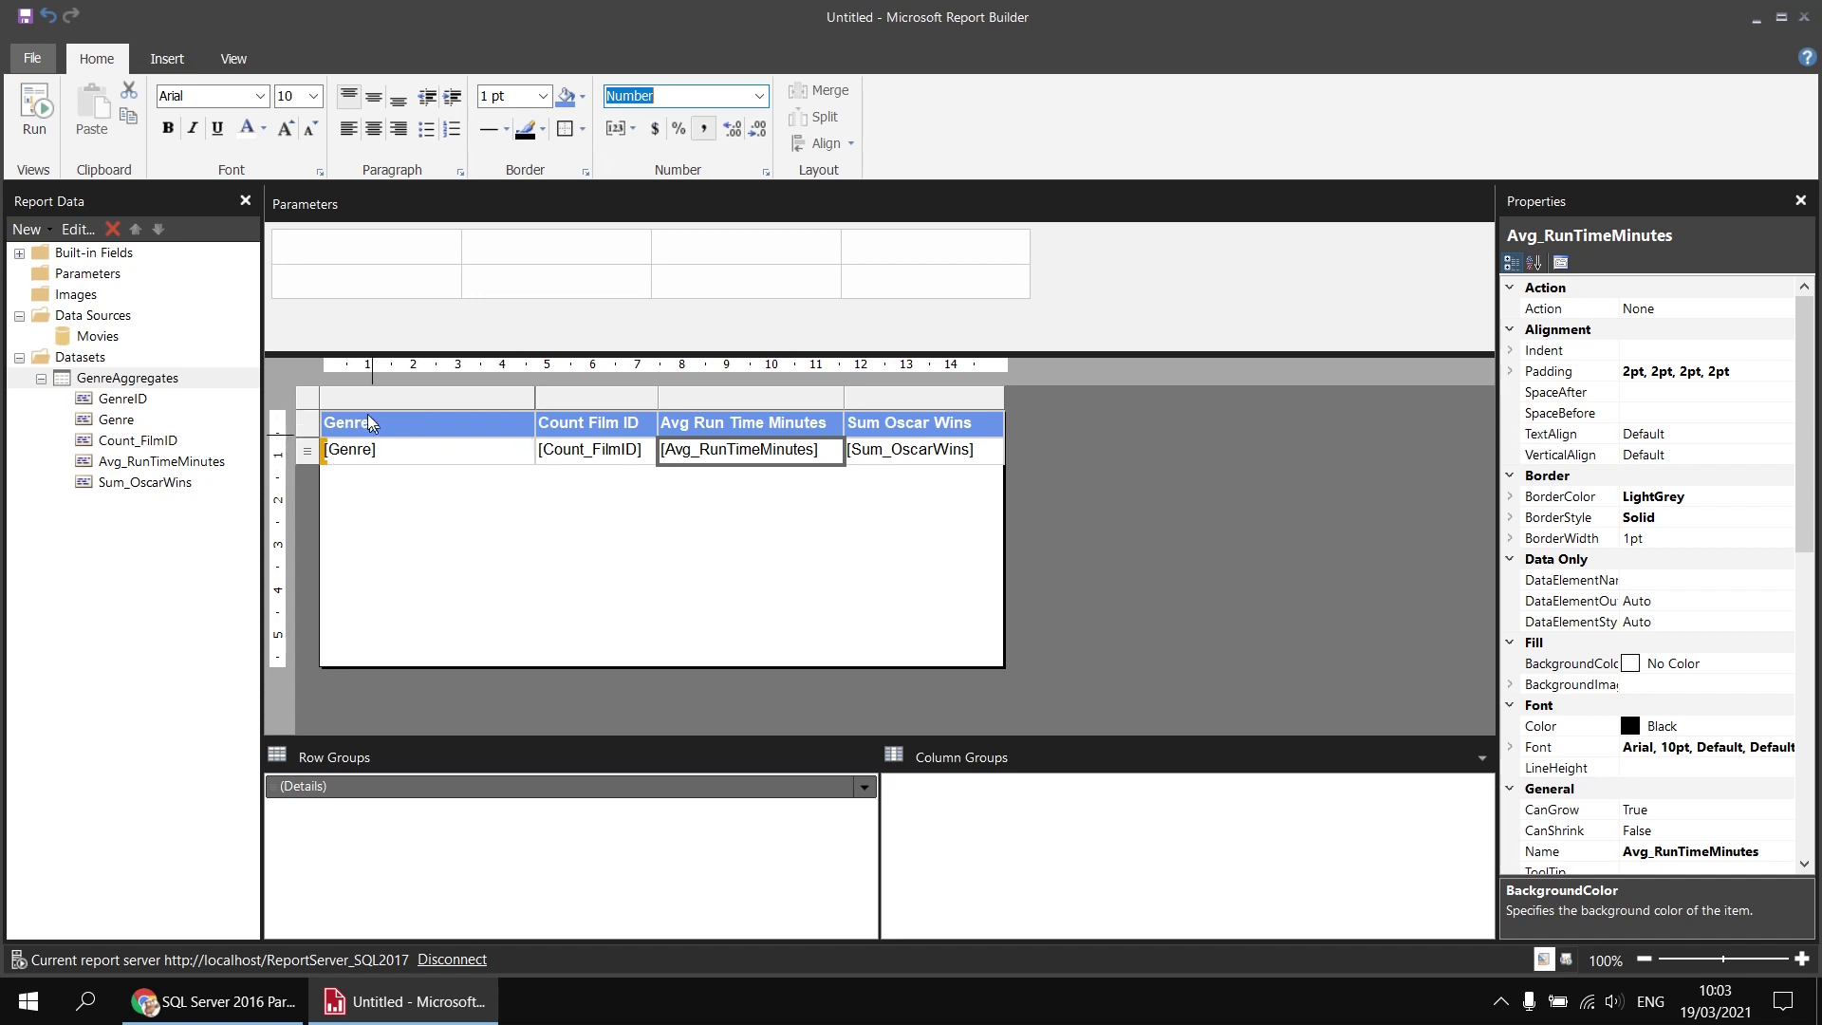
# Step: Sort the whole table by the Genre field in A to Z order
pyautogui.rightClick(310, 397)
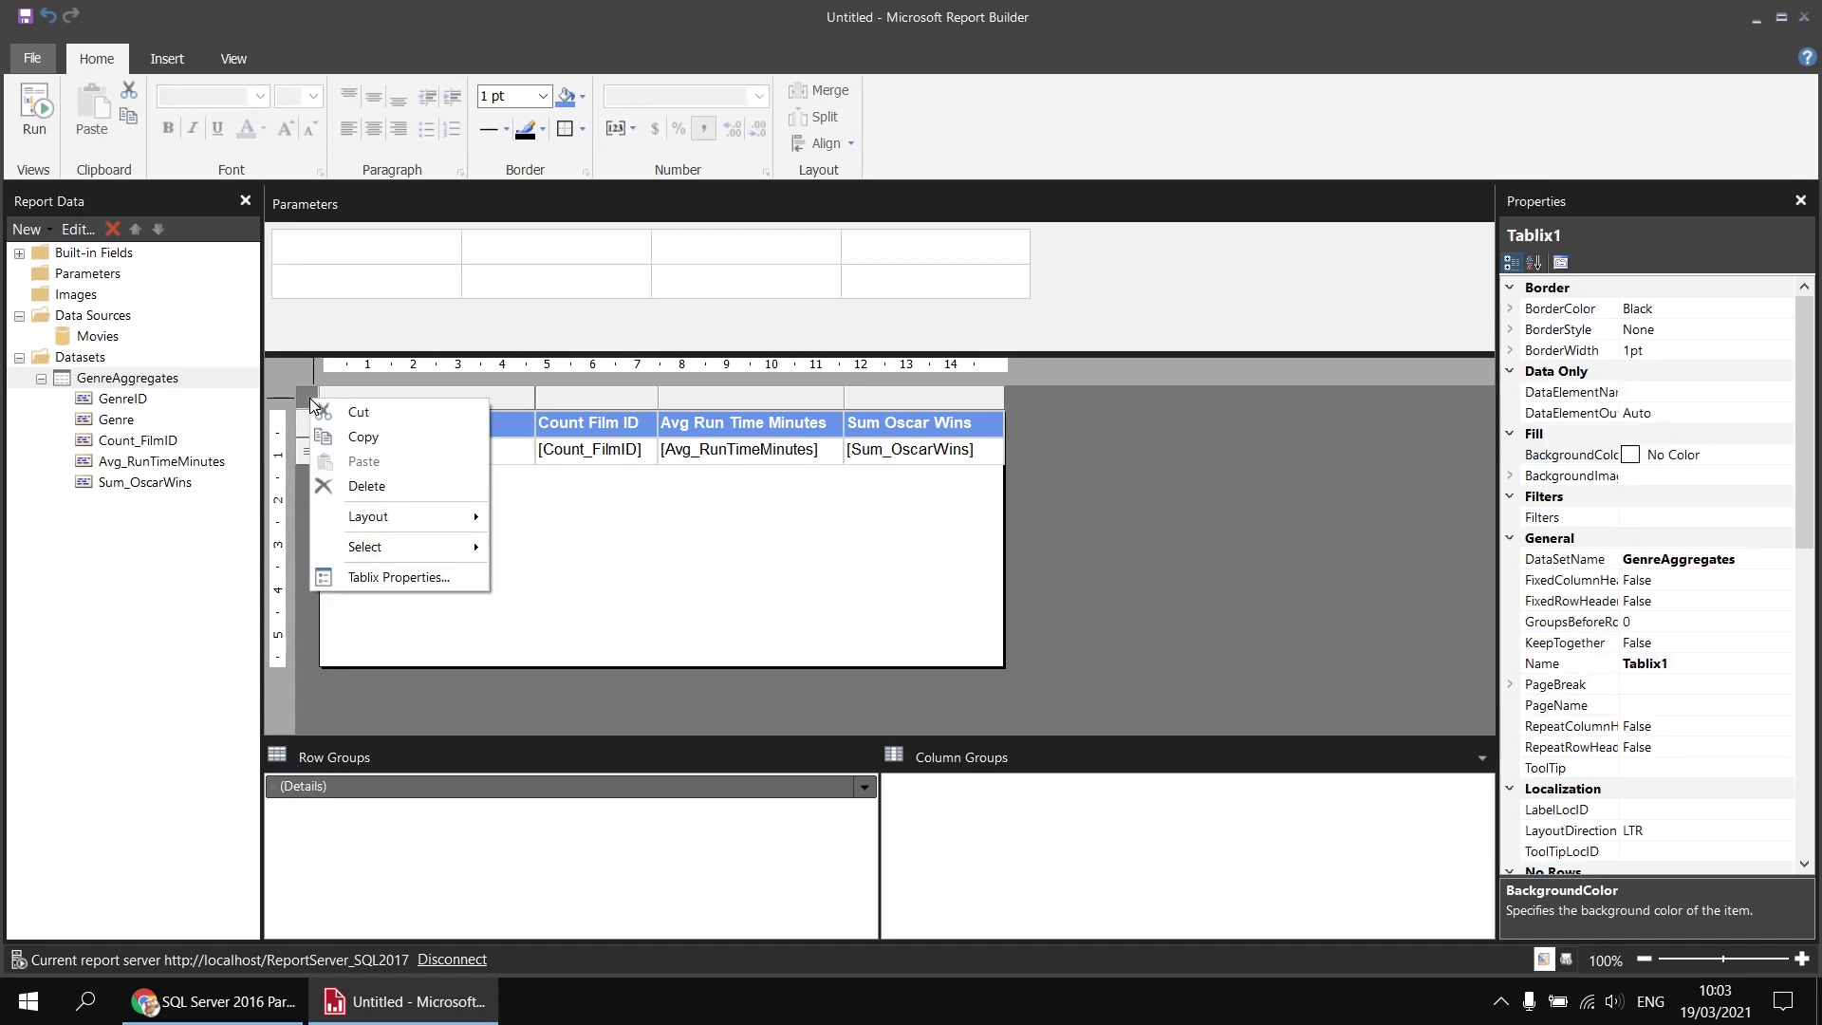
pyautogui.click(379, 579)
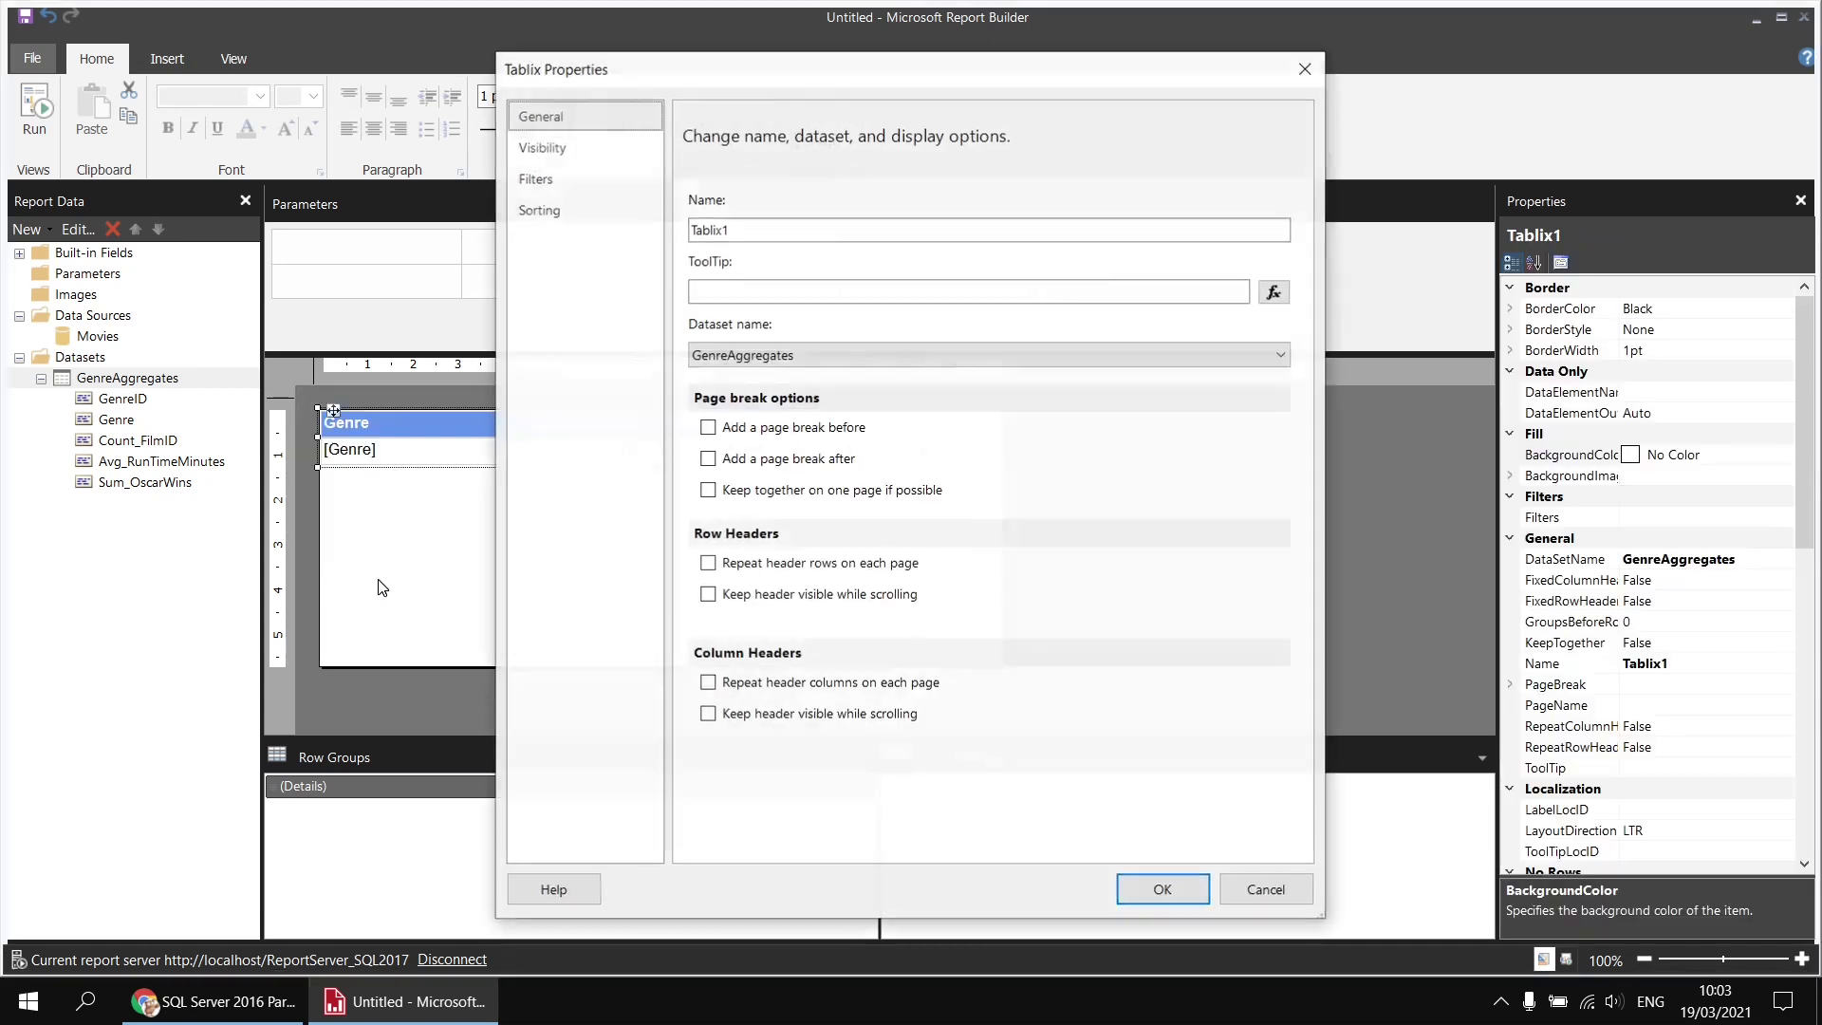
pyautogui.click(528, 220)
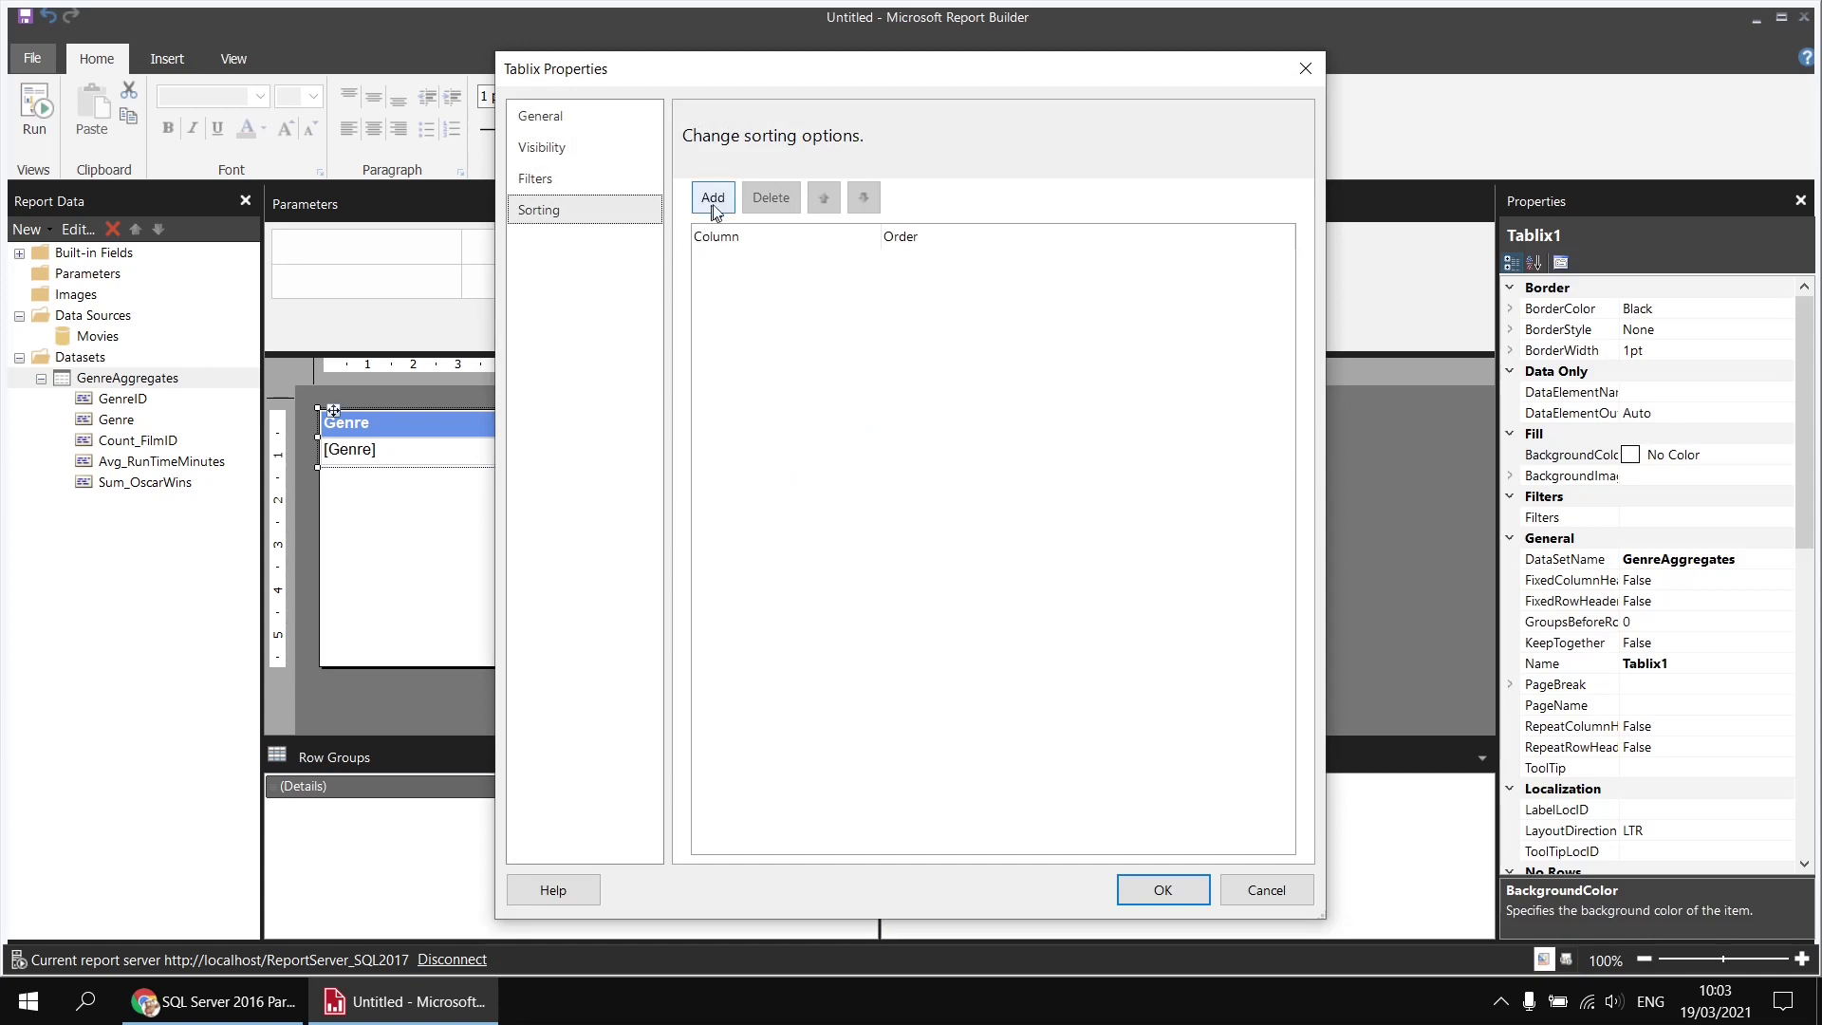
pyautogui.click(713, 197)
pyautogui.click(1118, 268)
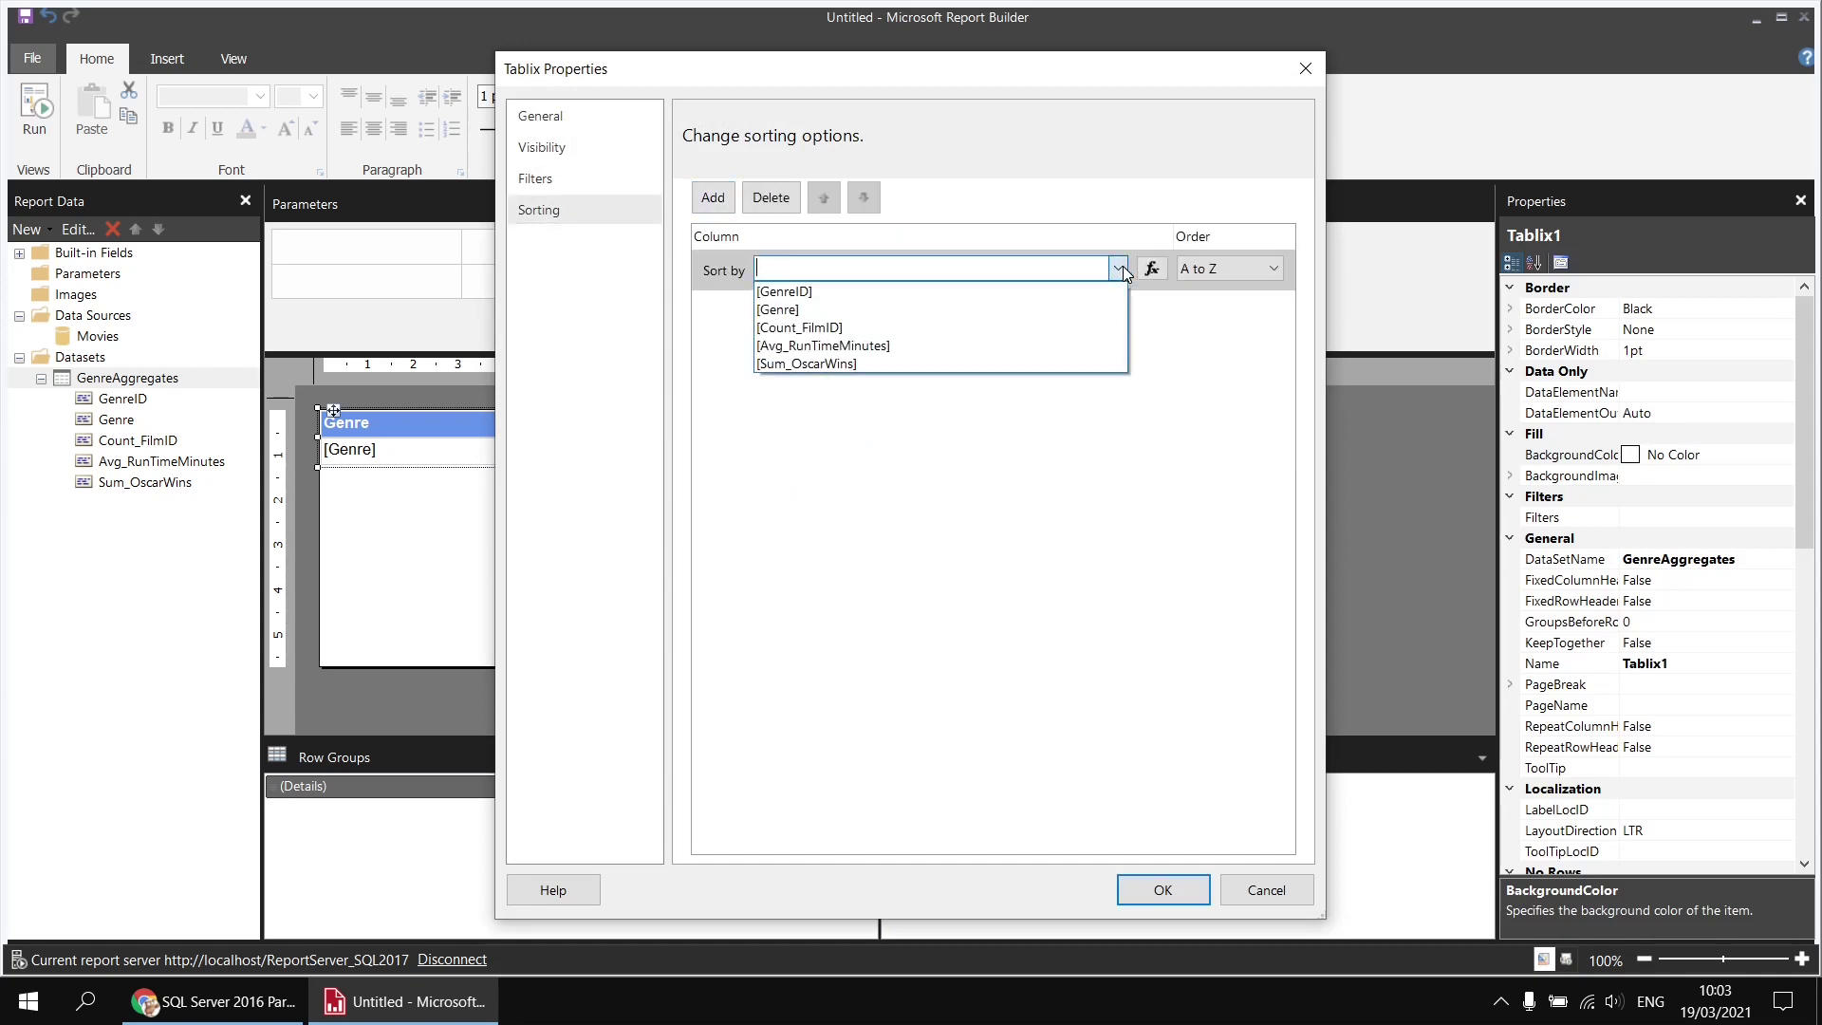
pyautogui.click(839, 310)
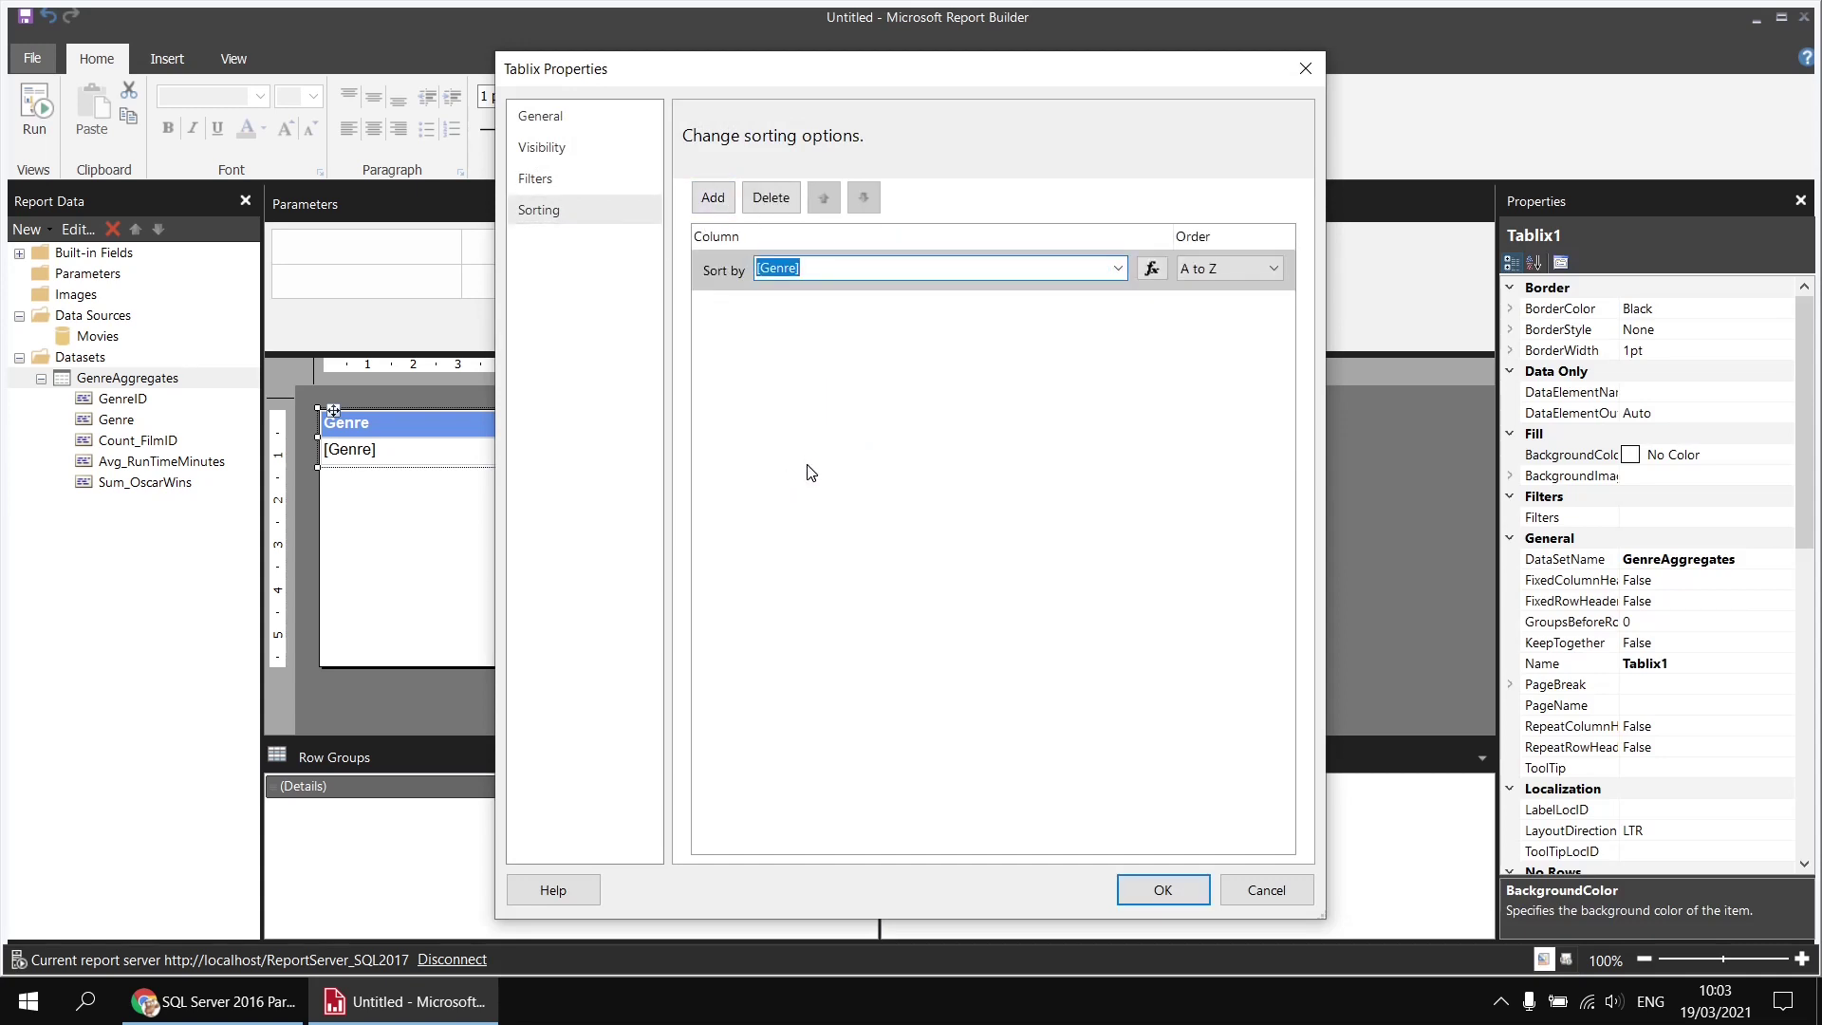
pyautogui.click(1162, 889)
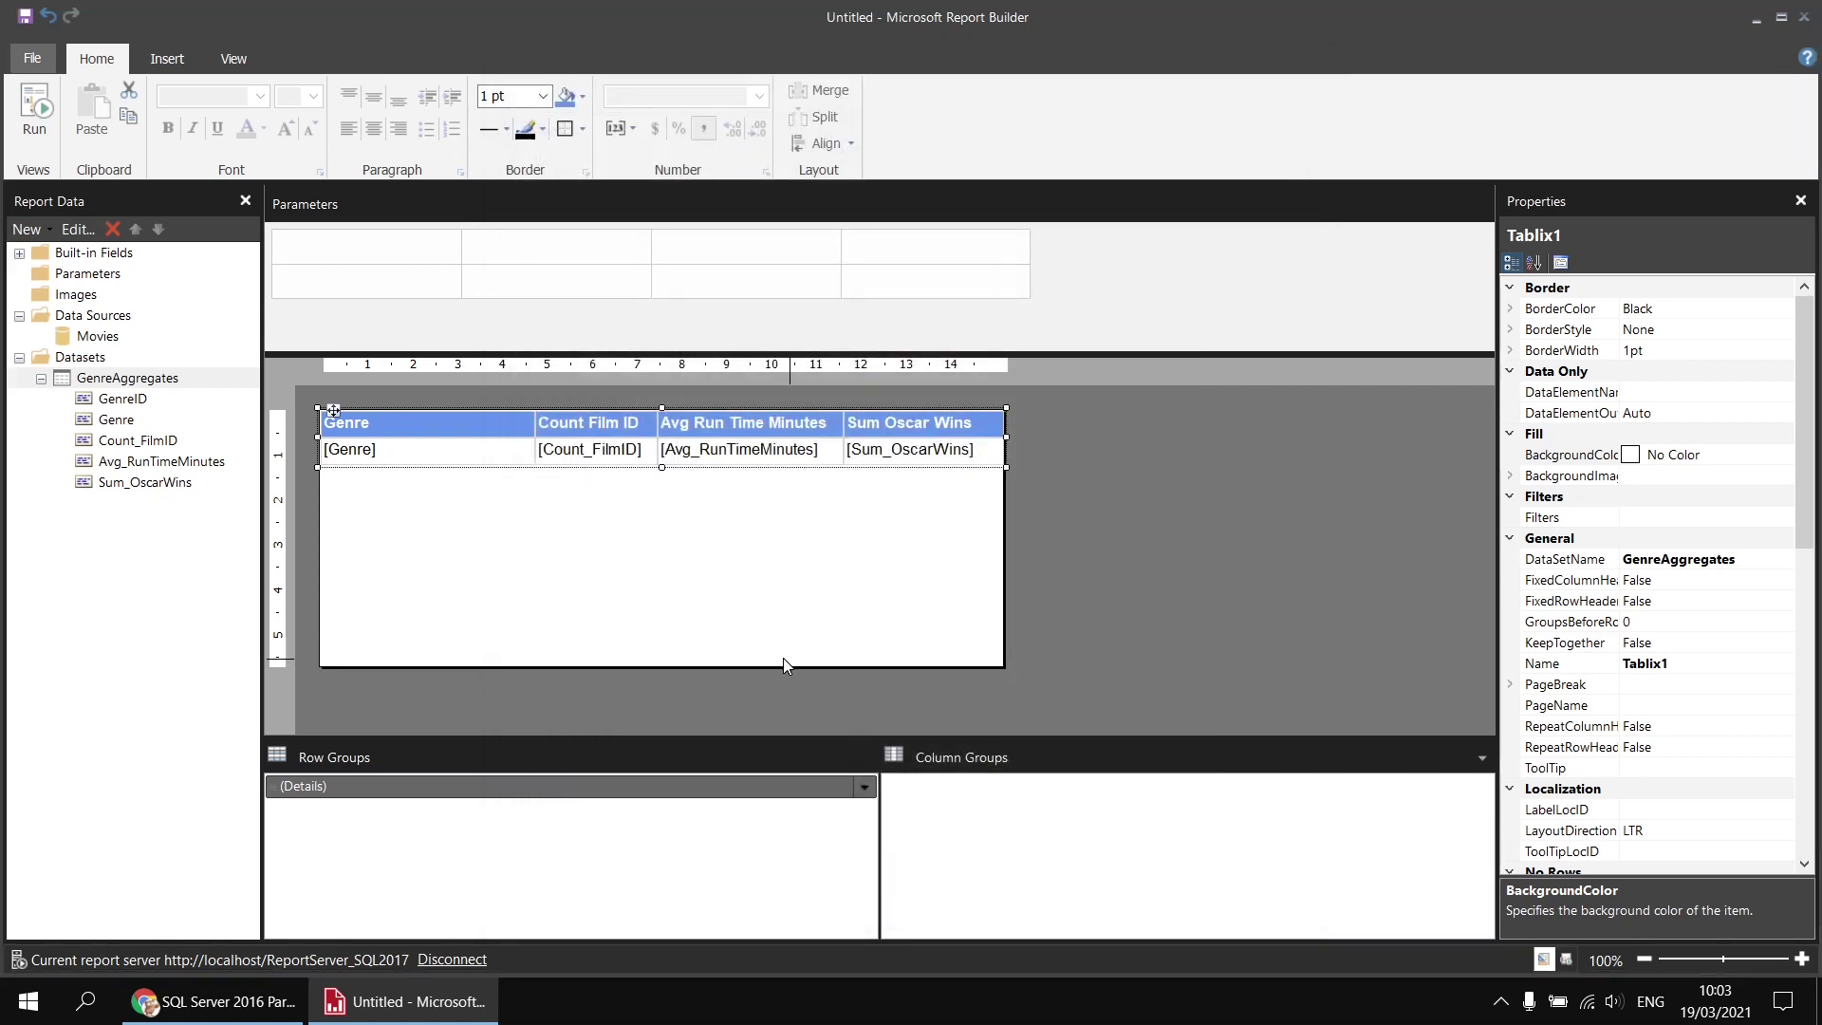
# Step: Shrink the report body's height to just below the table, preview the report, and return to the design
pyautogui.moveTo(781, 666); pyautogui.dragTo(804, 482)
pyautogui.click(40, 111)
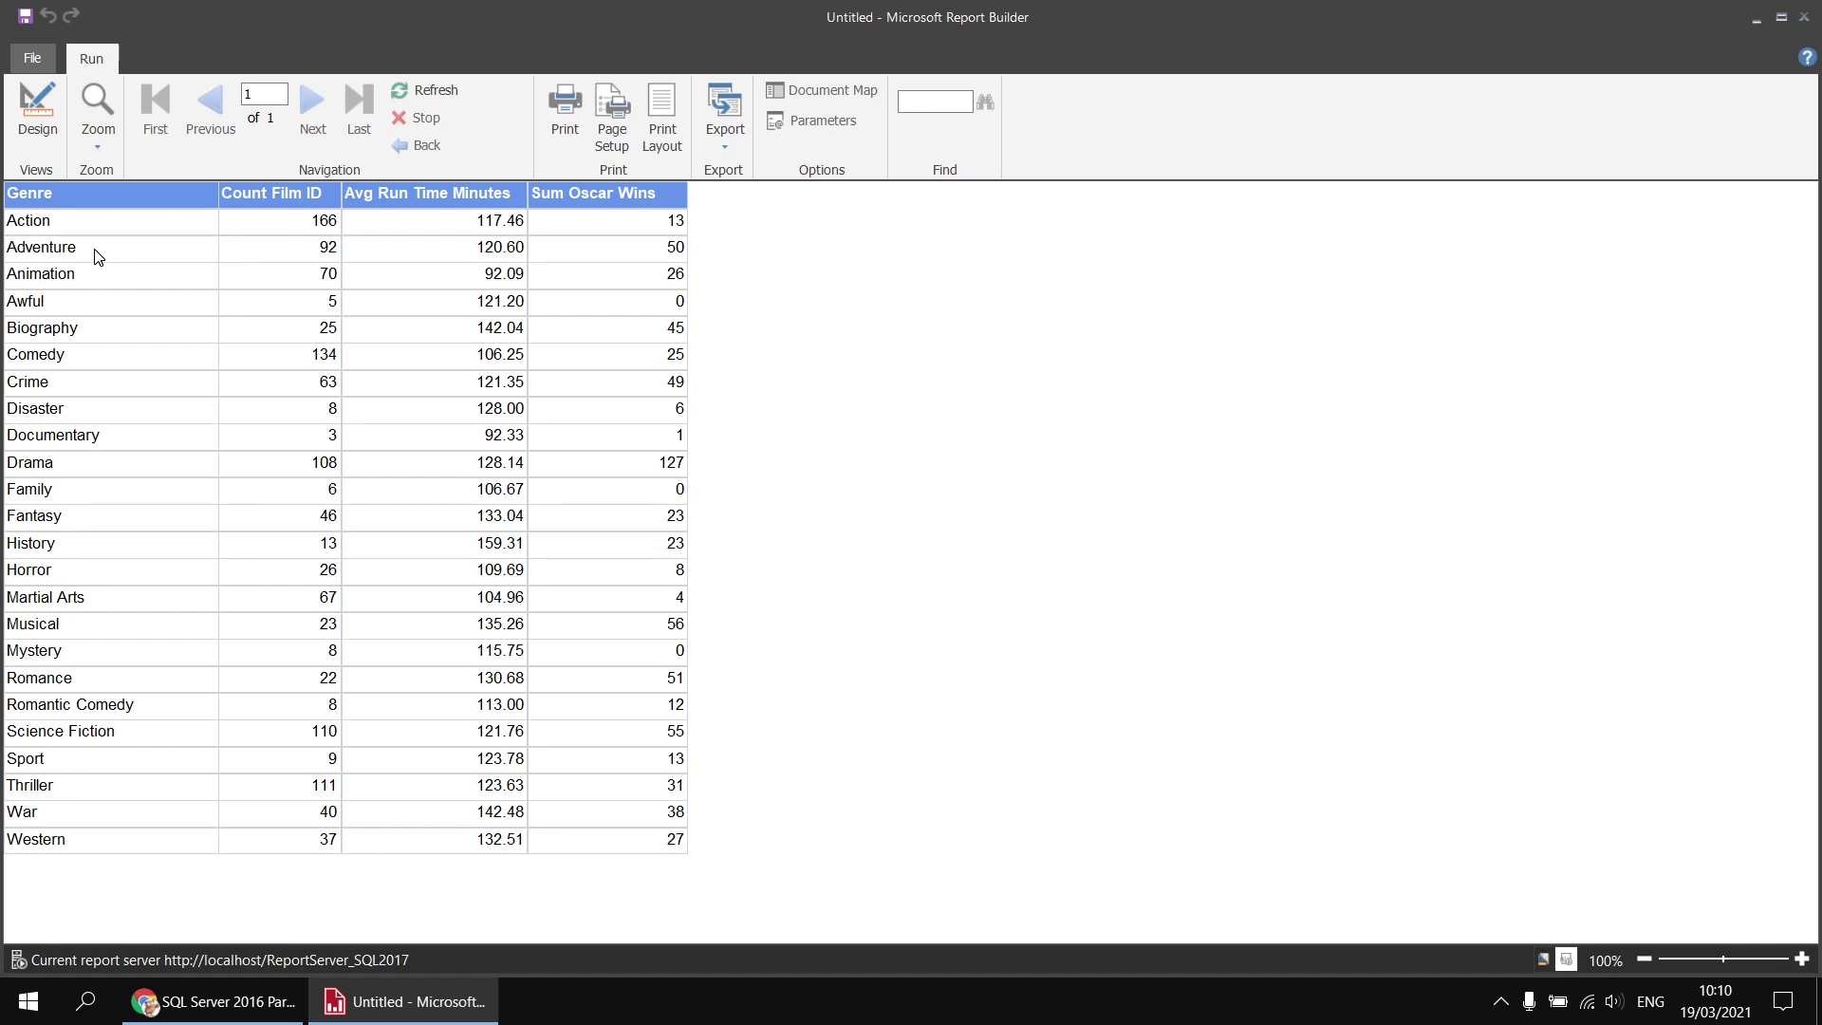
pyautogui.click(38, 112)
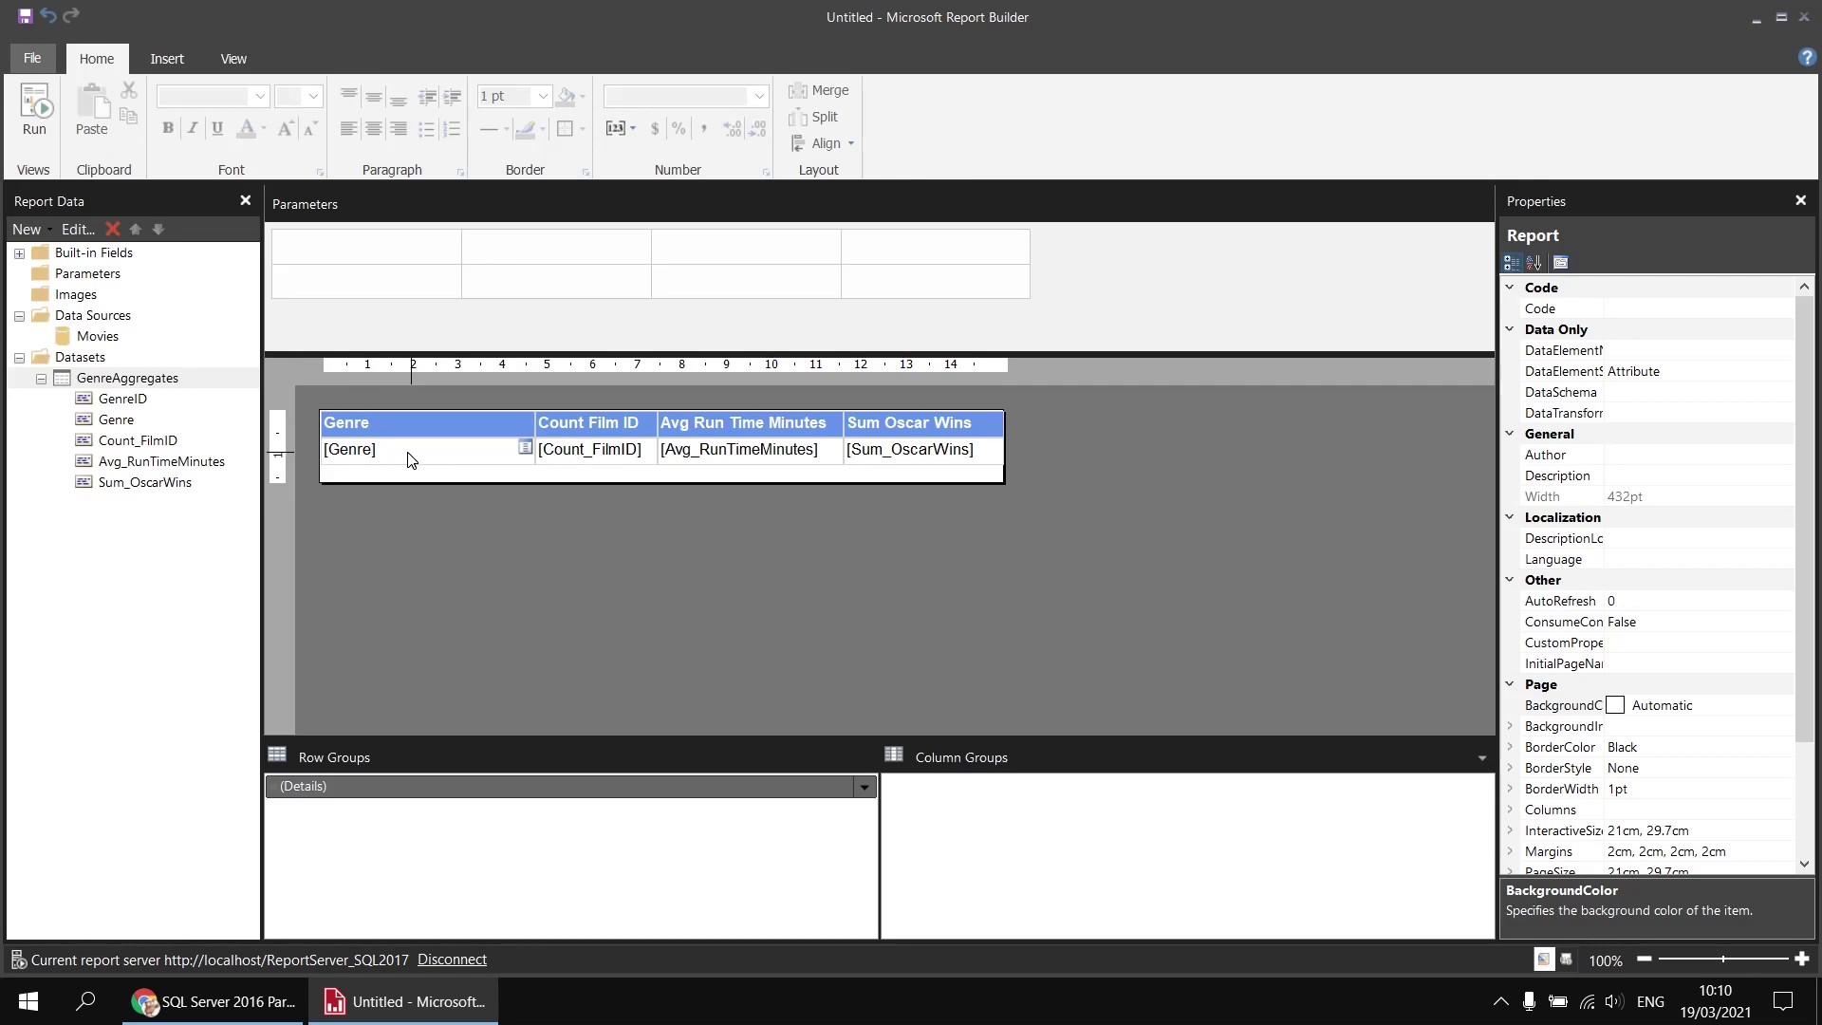
# Step: Enable a Go to report action in the text box properties of the Genre data cell
pyautogui.rightClick(411, 459)
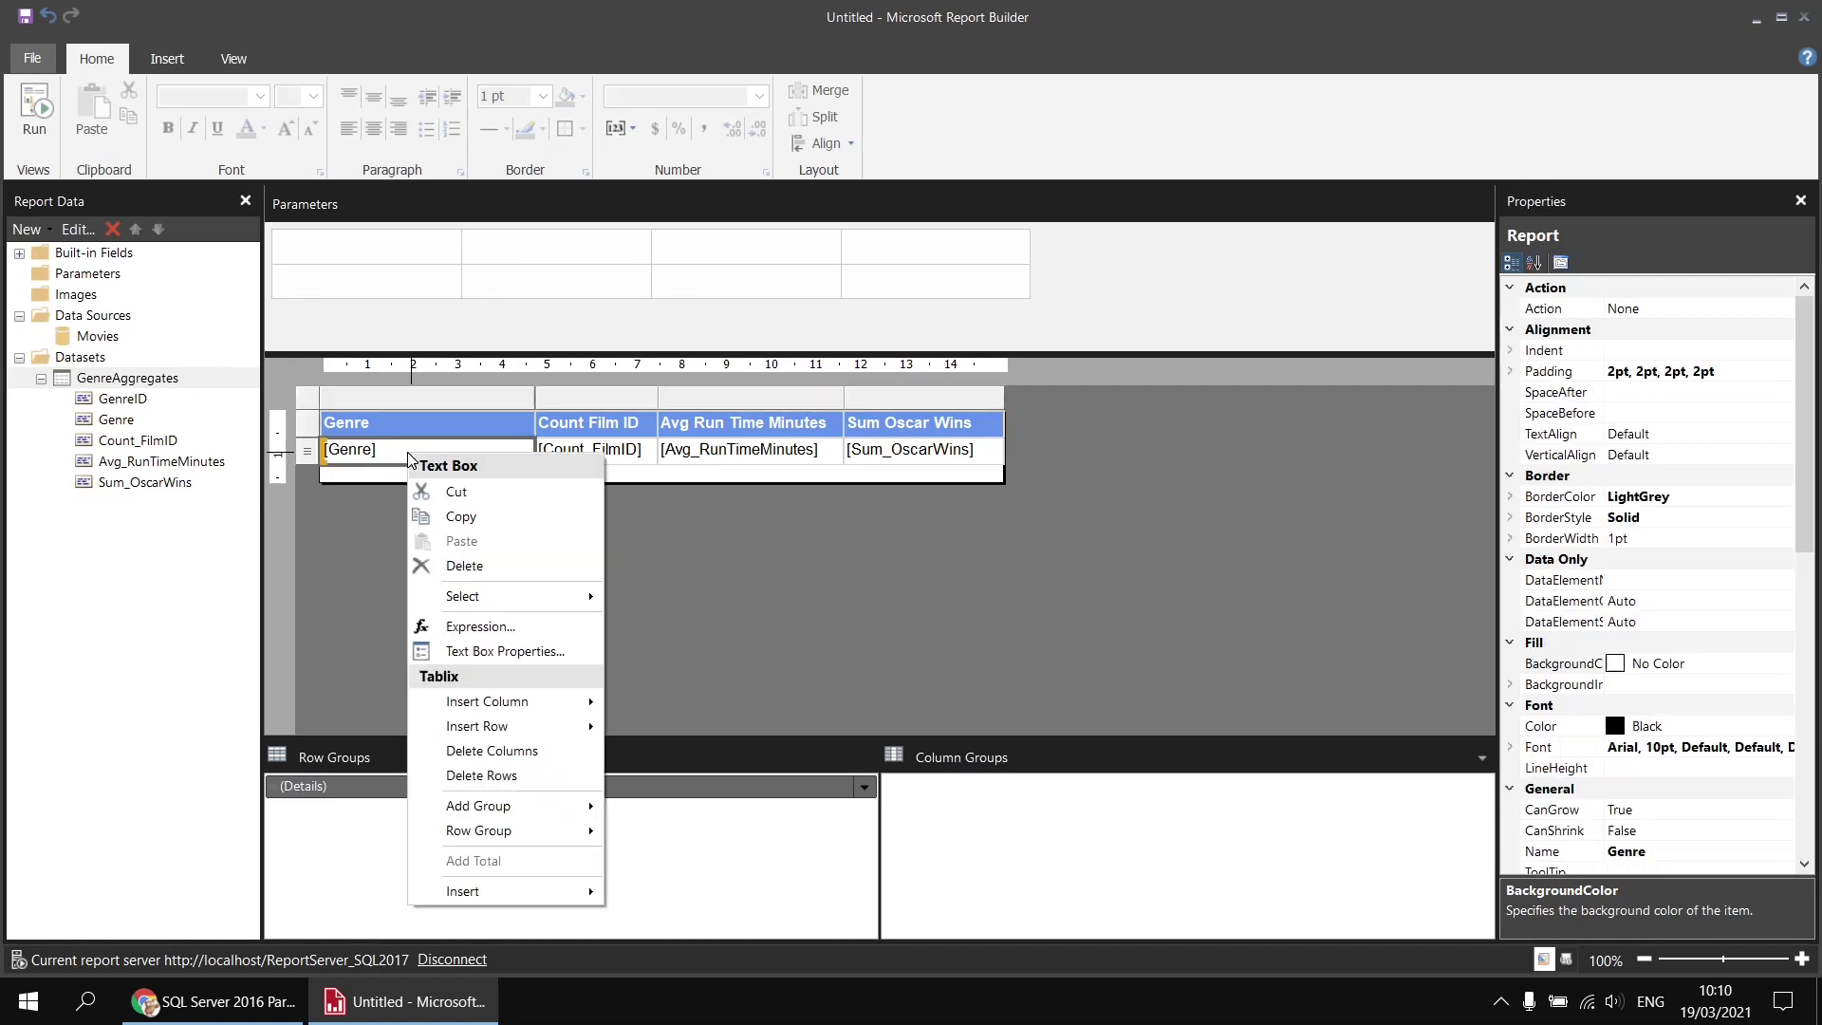
pyautogui.click(509, 649)
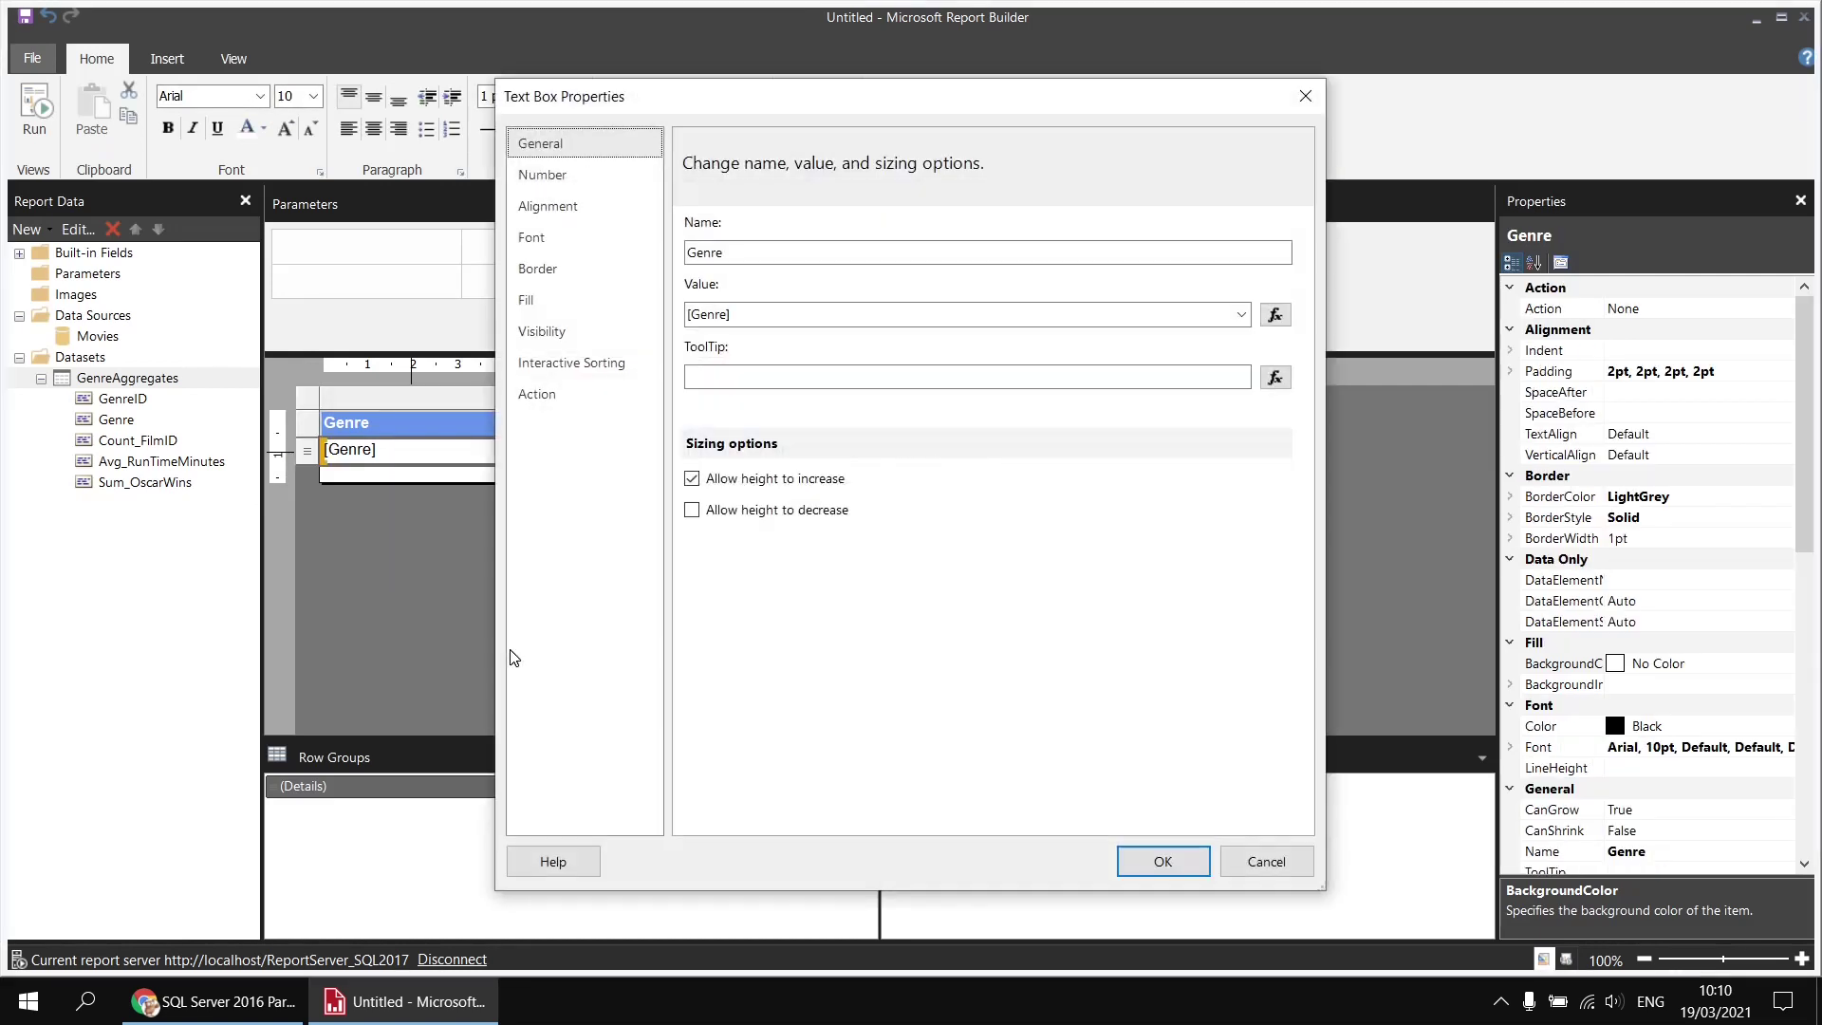
pyautogui.click(534, 398)
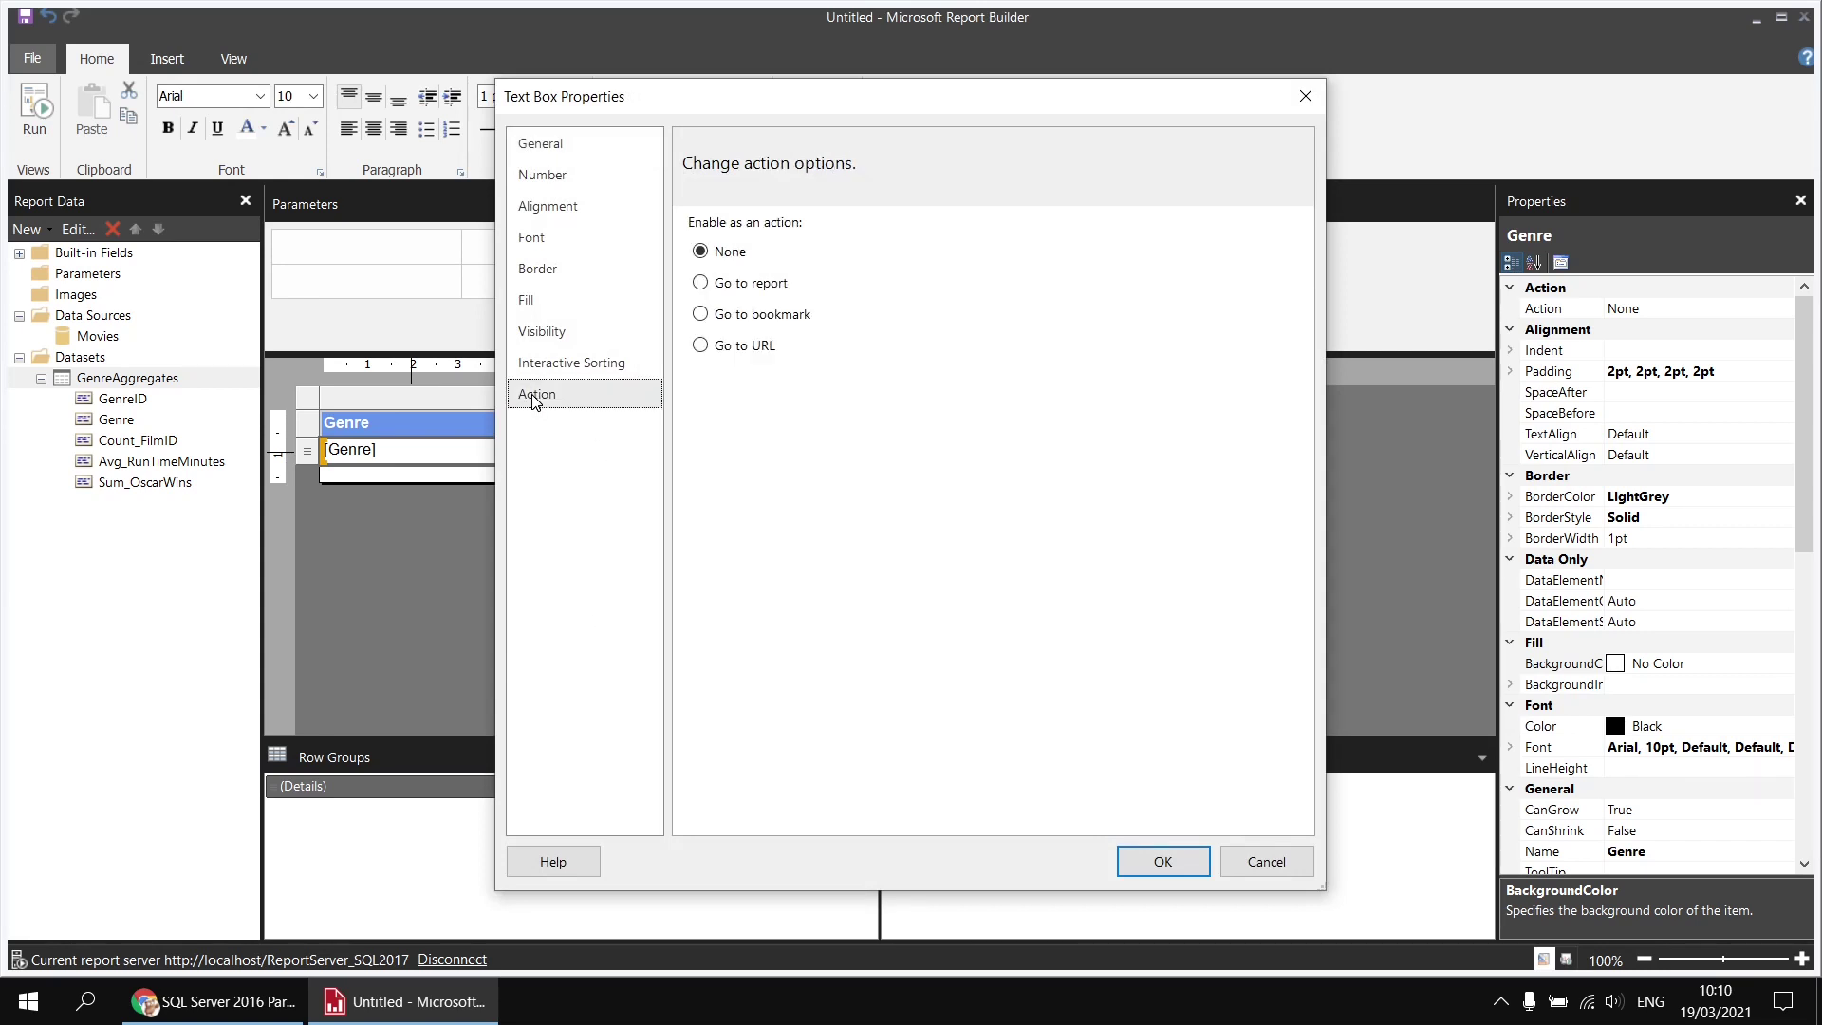
pyautogui.click(701, 284)
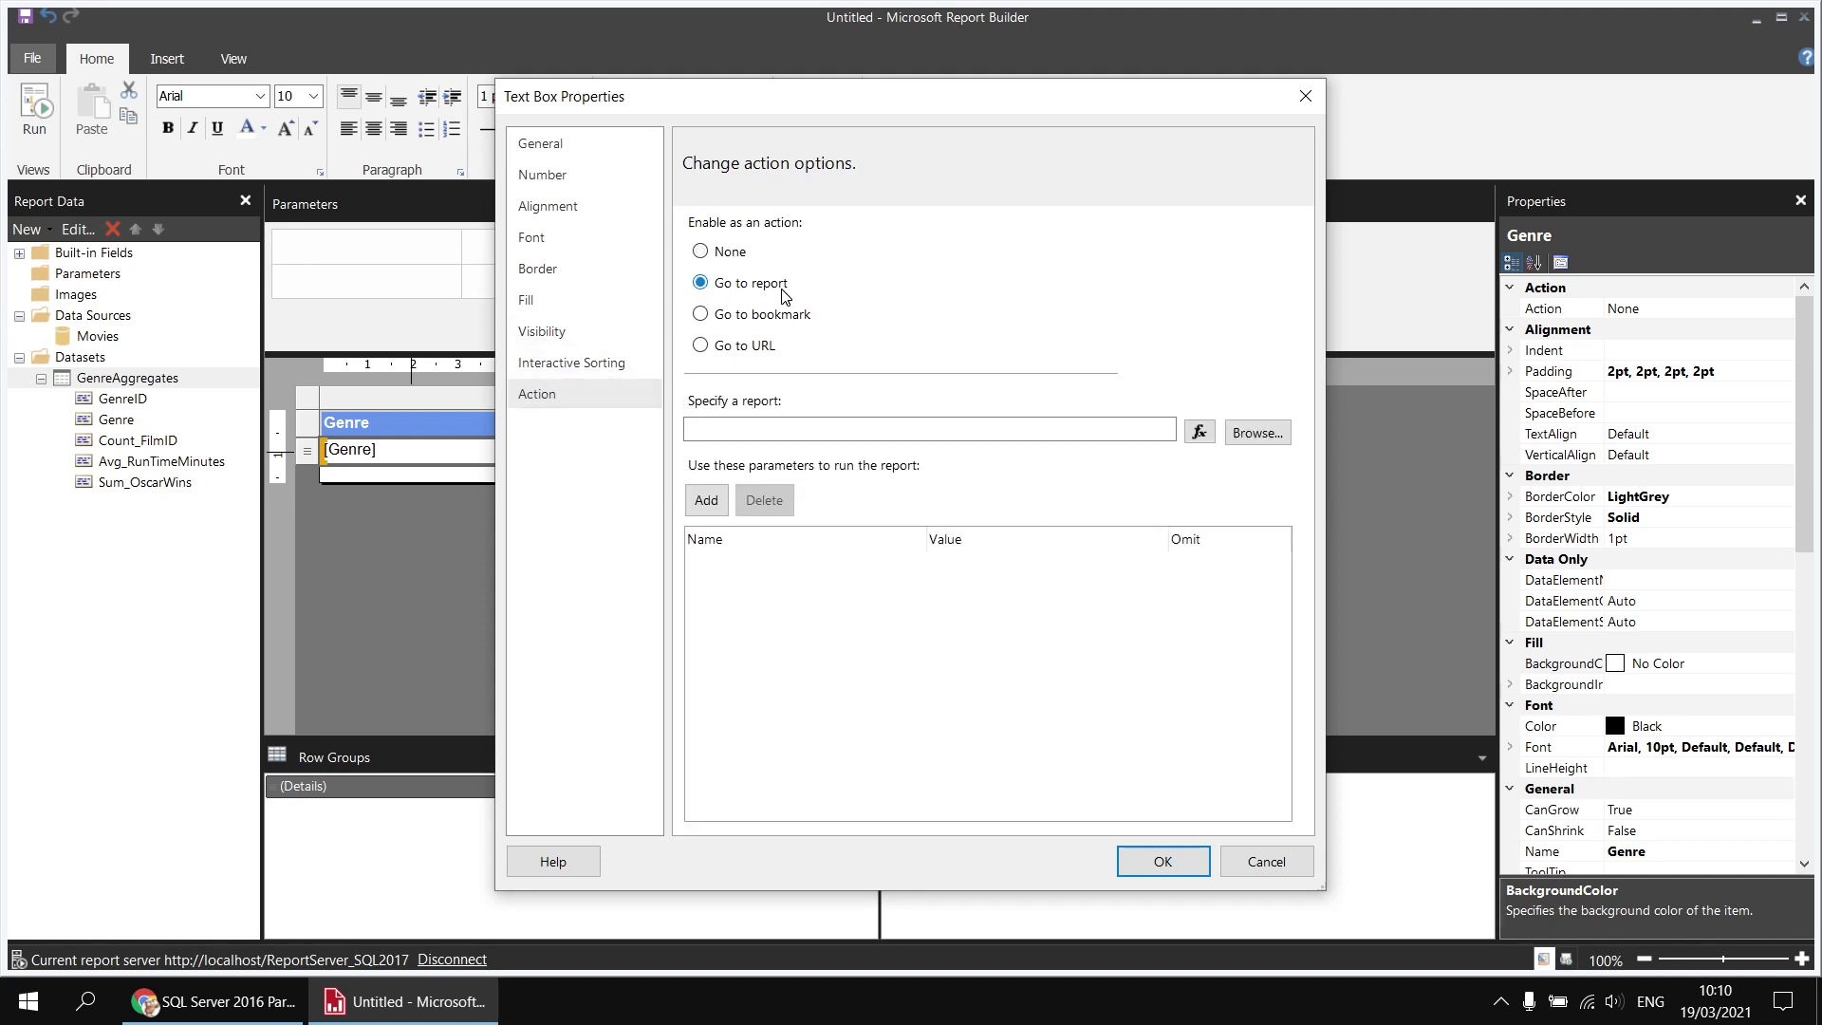
# Step: Choose Genre Films Target from the Drill Through Reports folder on the report server as the action's target report
pyautogui.click(1265, 434)
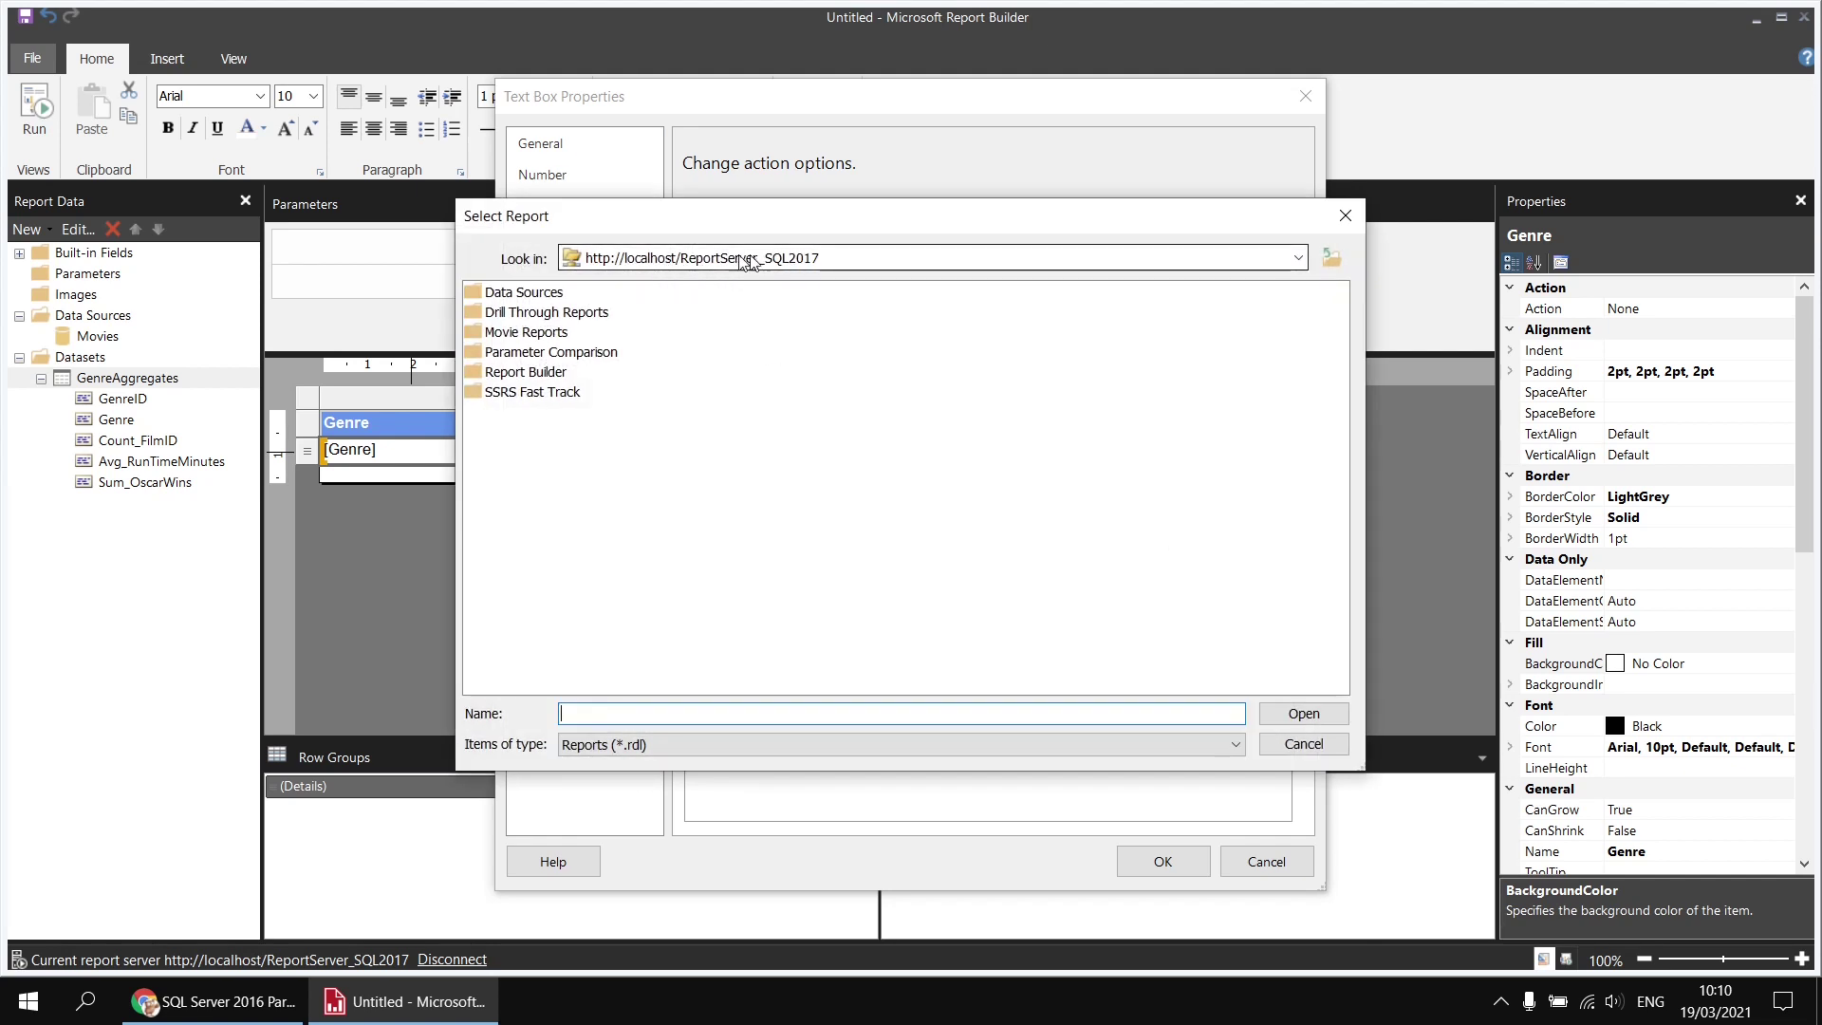
pyautogui.click(1297, 260)
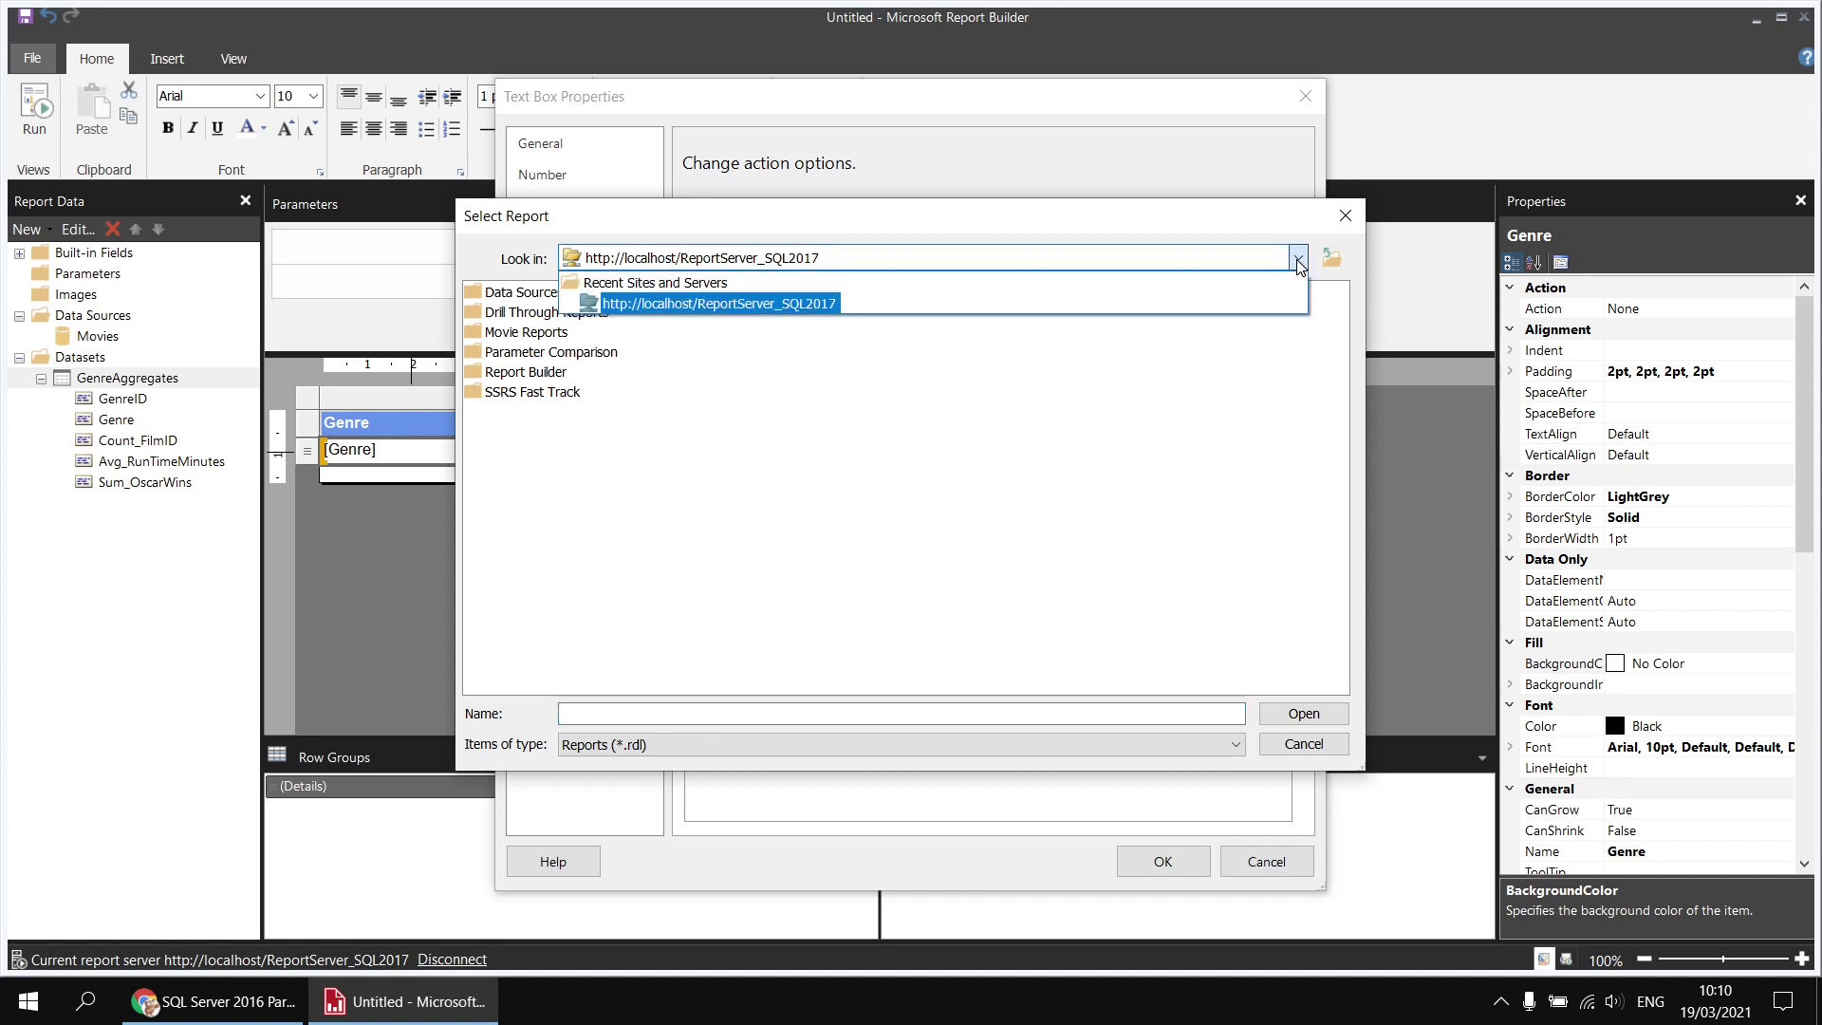
pyautogui.click(1297, 260)
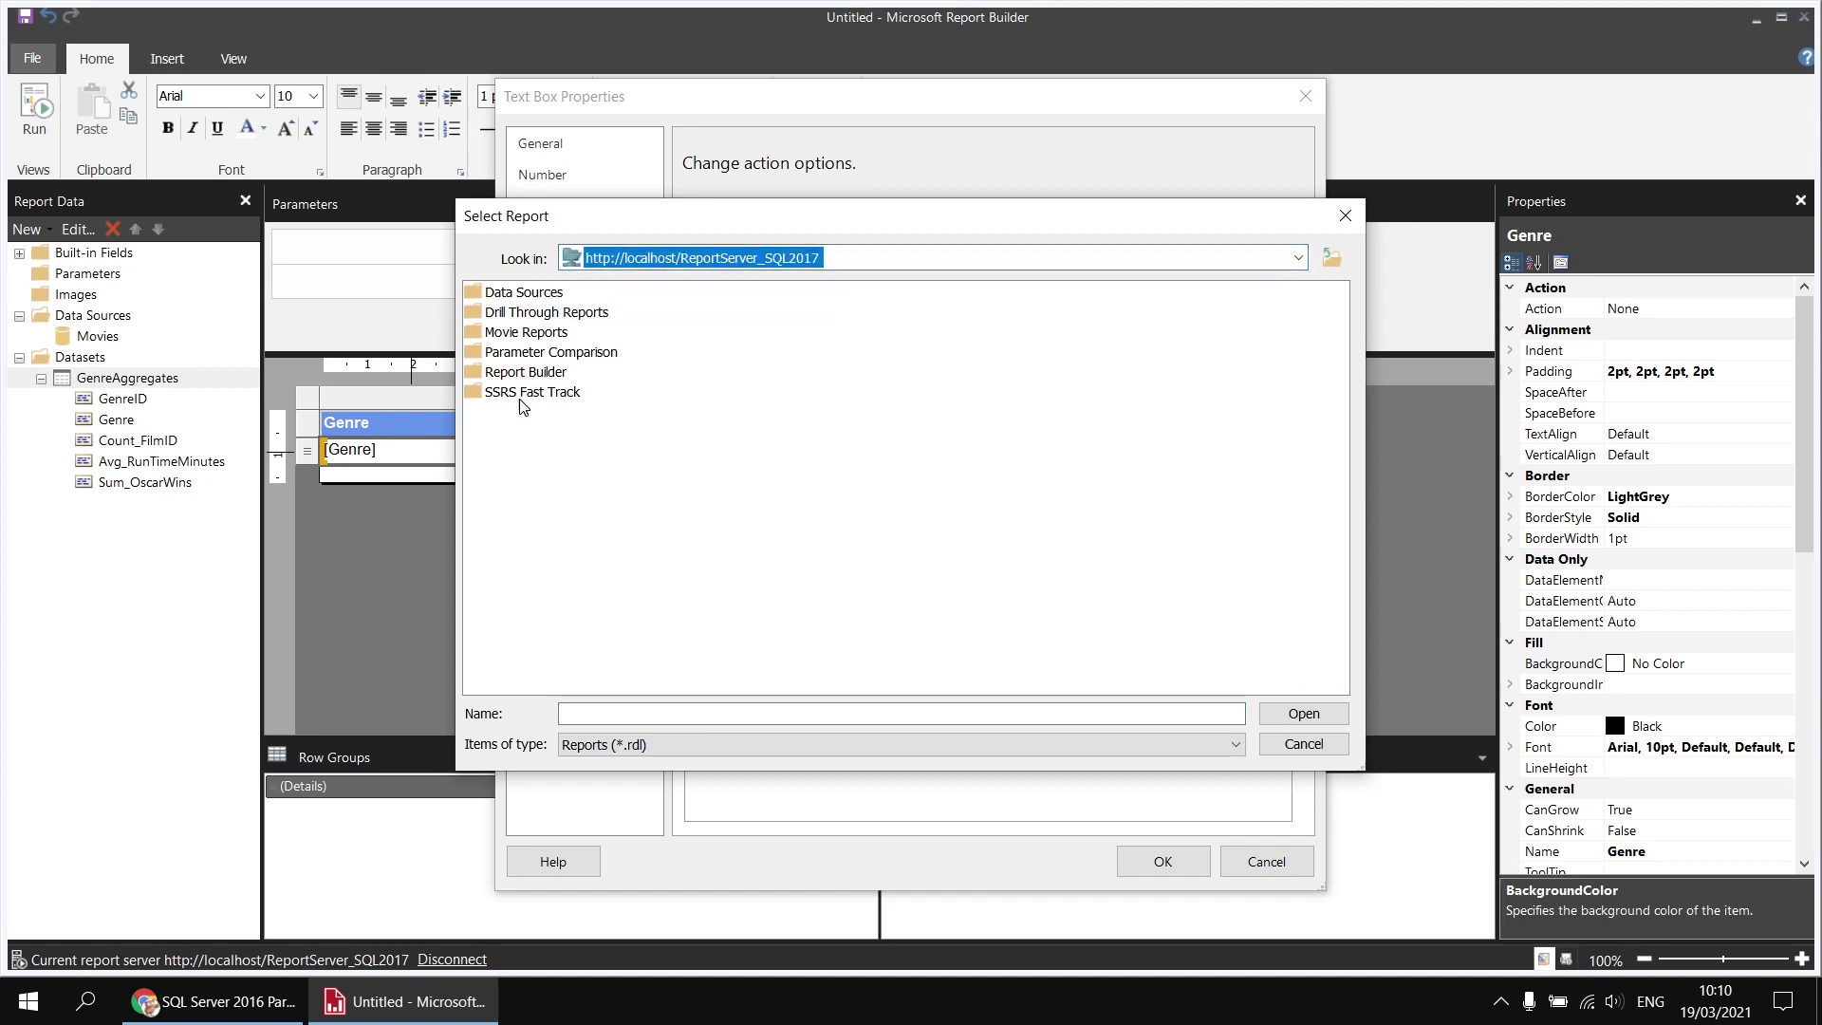
pyautogui.doubleClick(524, 313)
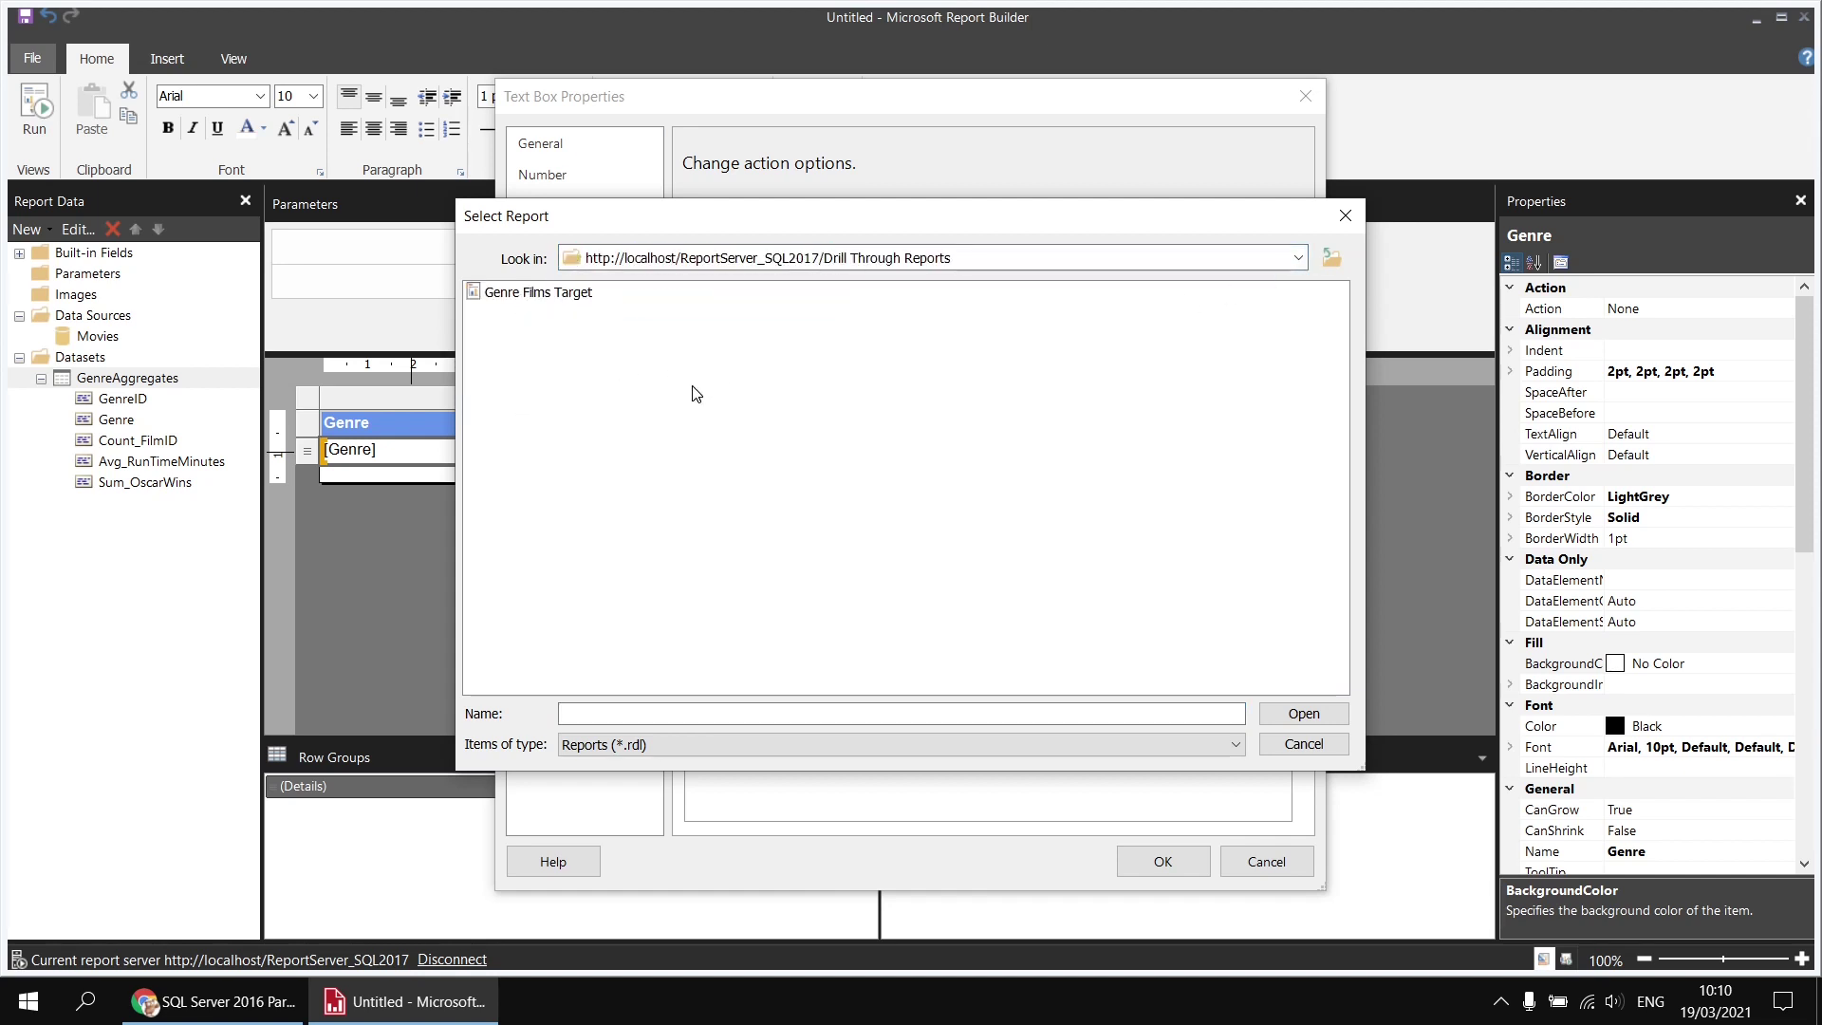
pyautogui.doubleClick(539, 294)
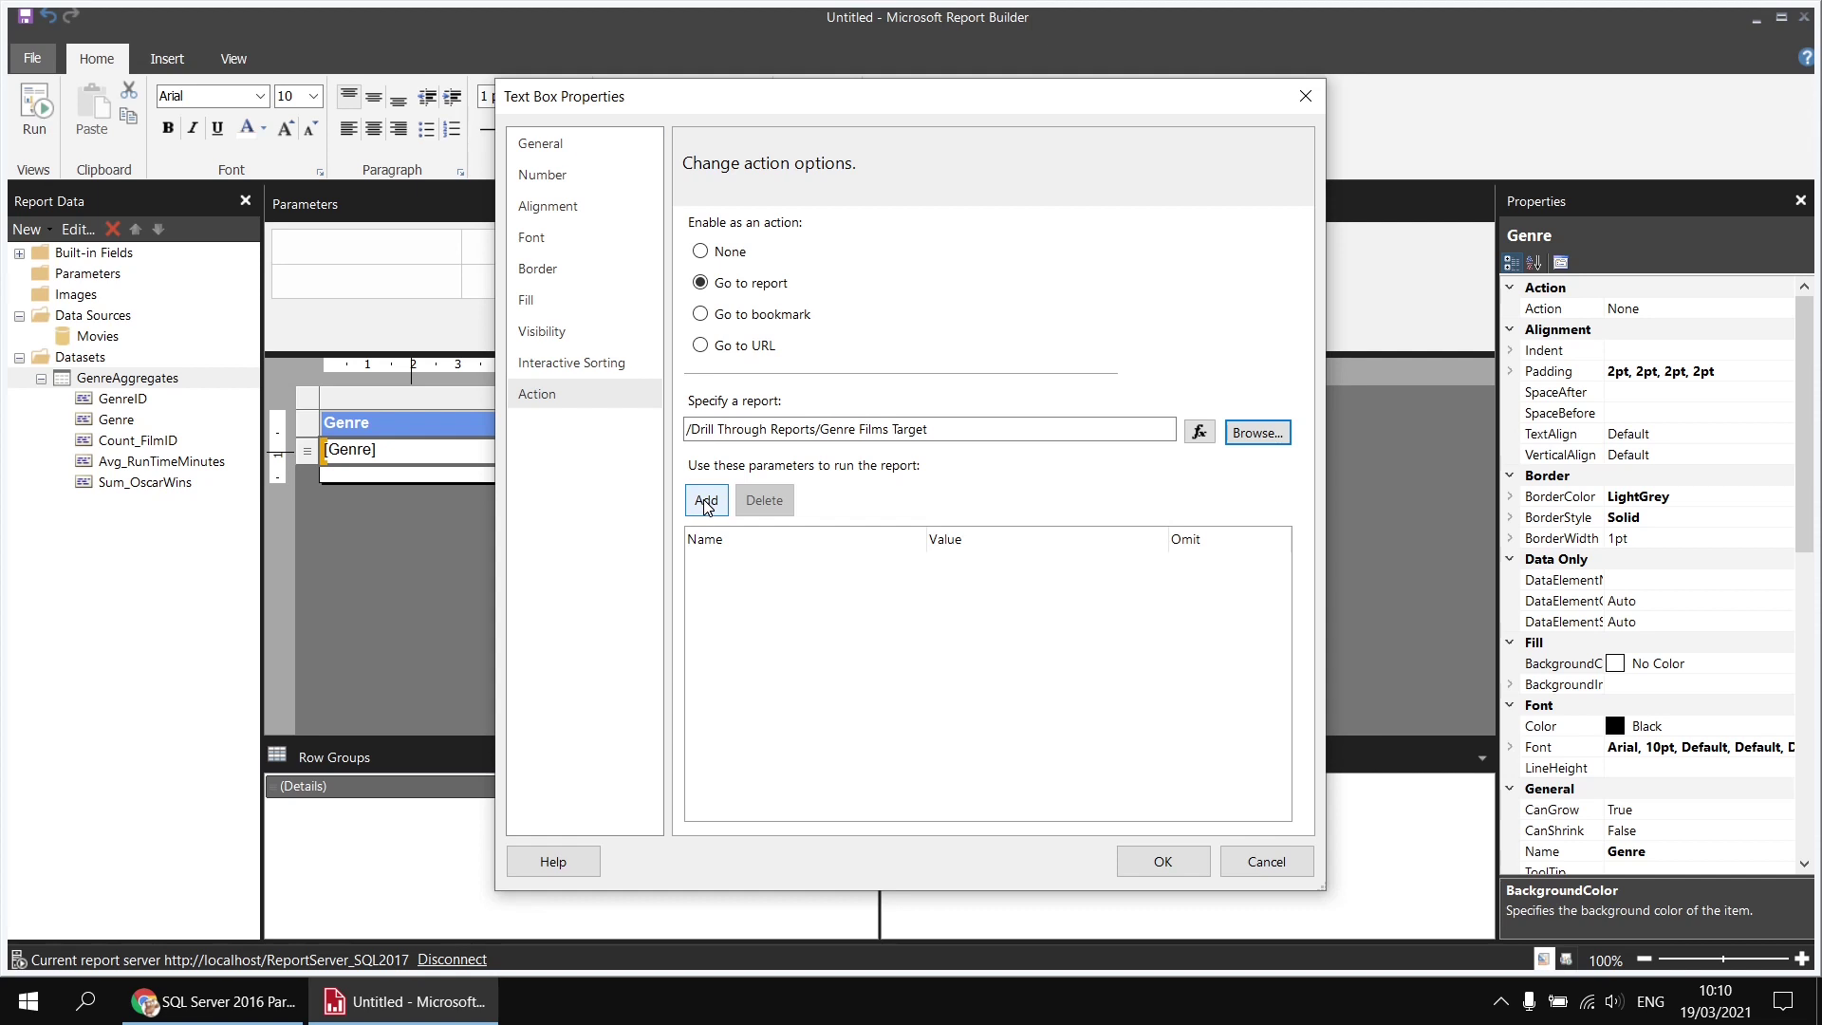
# Step: Add two parameters to the Genre cell's report action, named GenreID and Genre
pyautogui.click(706, 503)
pyautogui.click(706, 503)
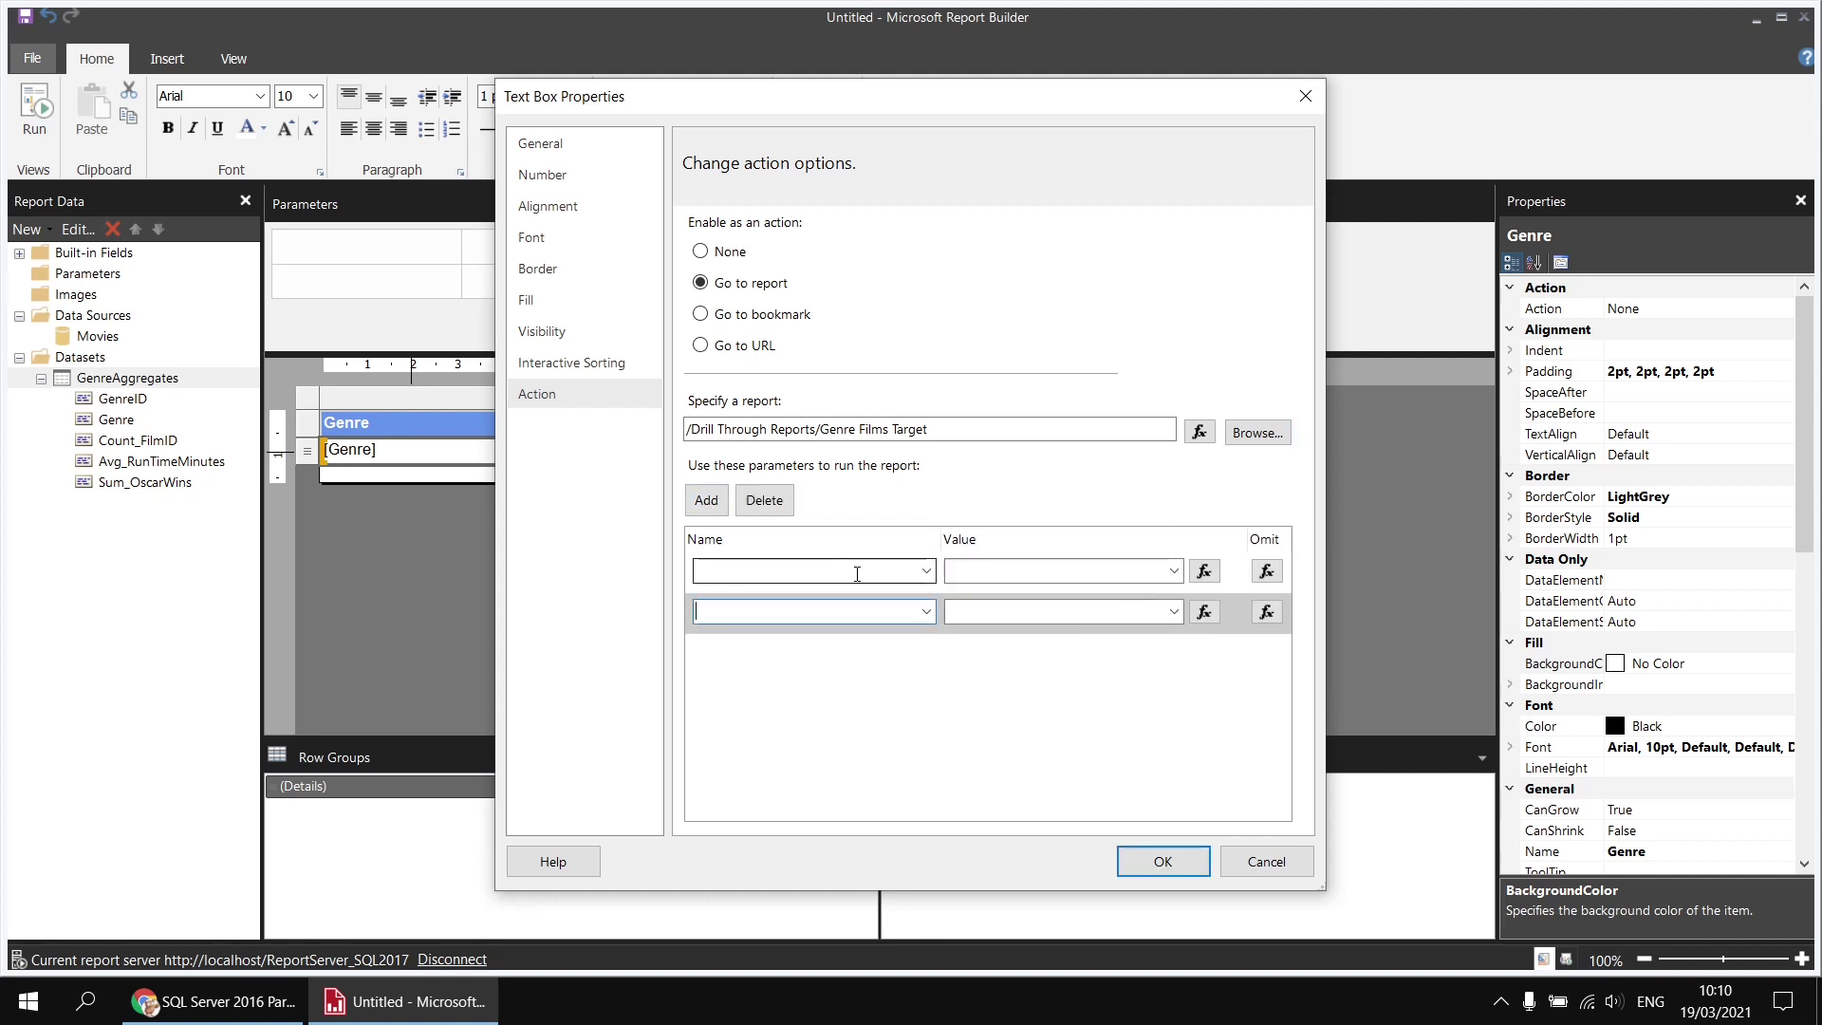
pyautogui.click(925, 571)
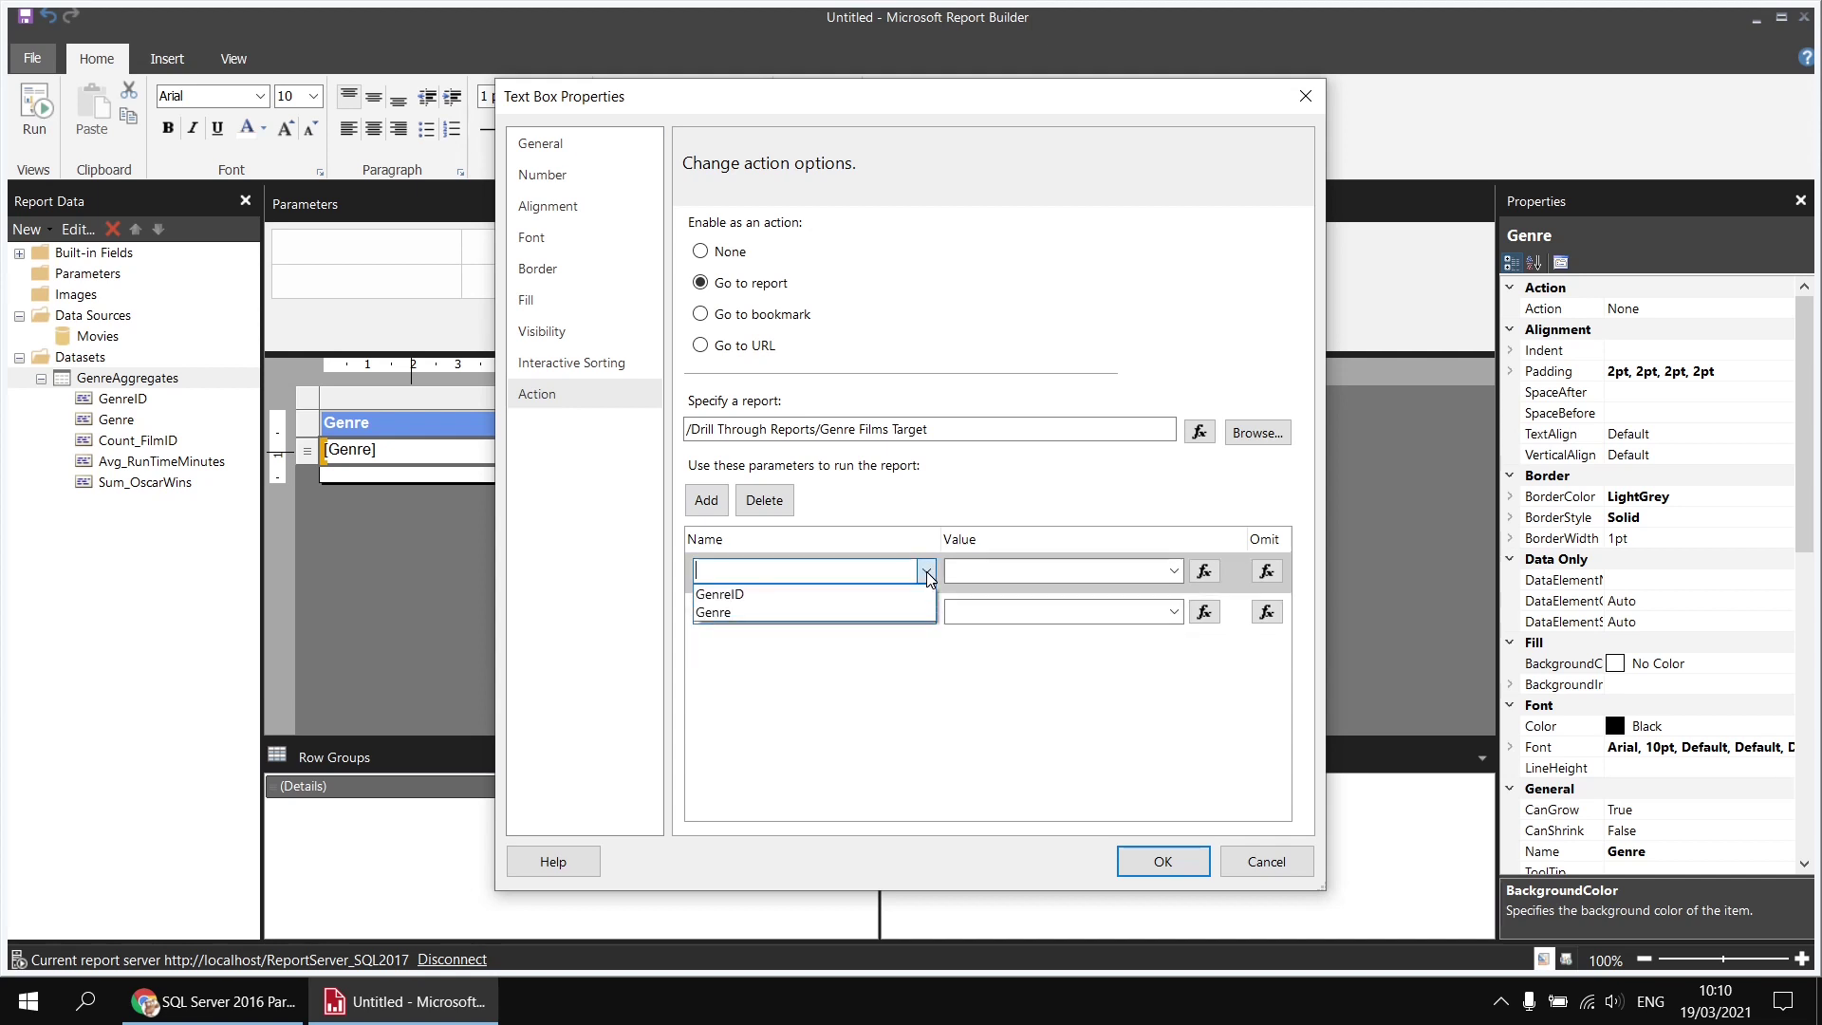
pyautogui.click(737, 595)
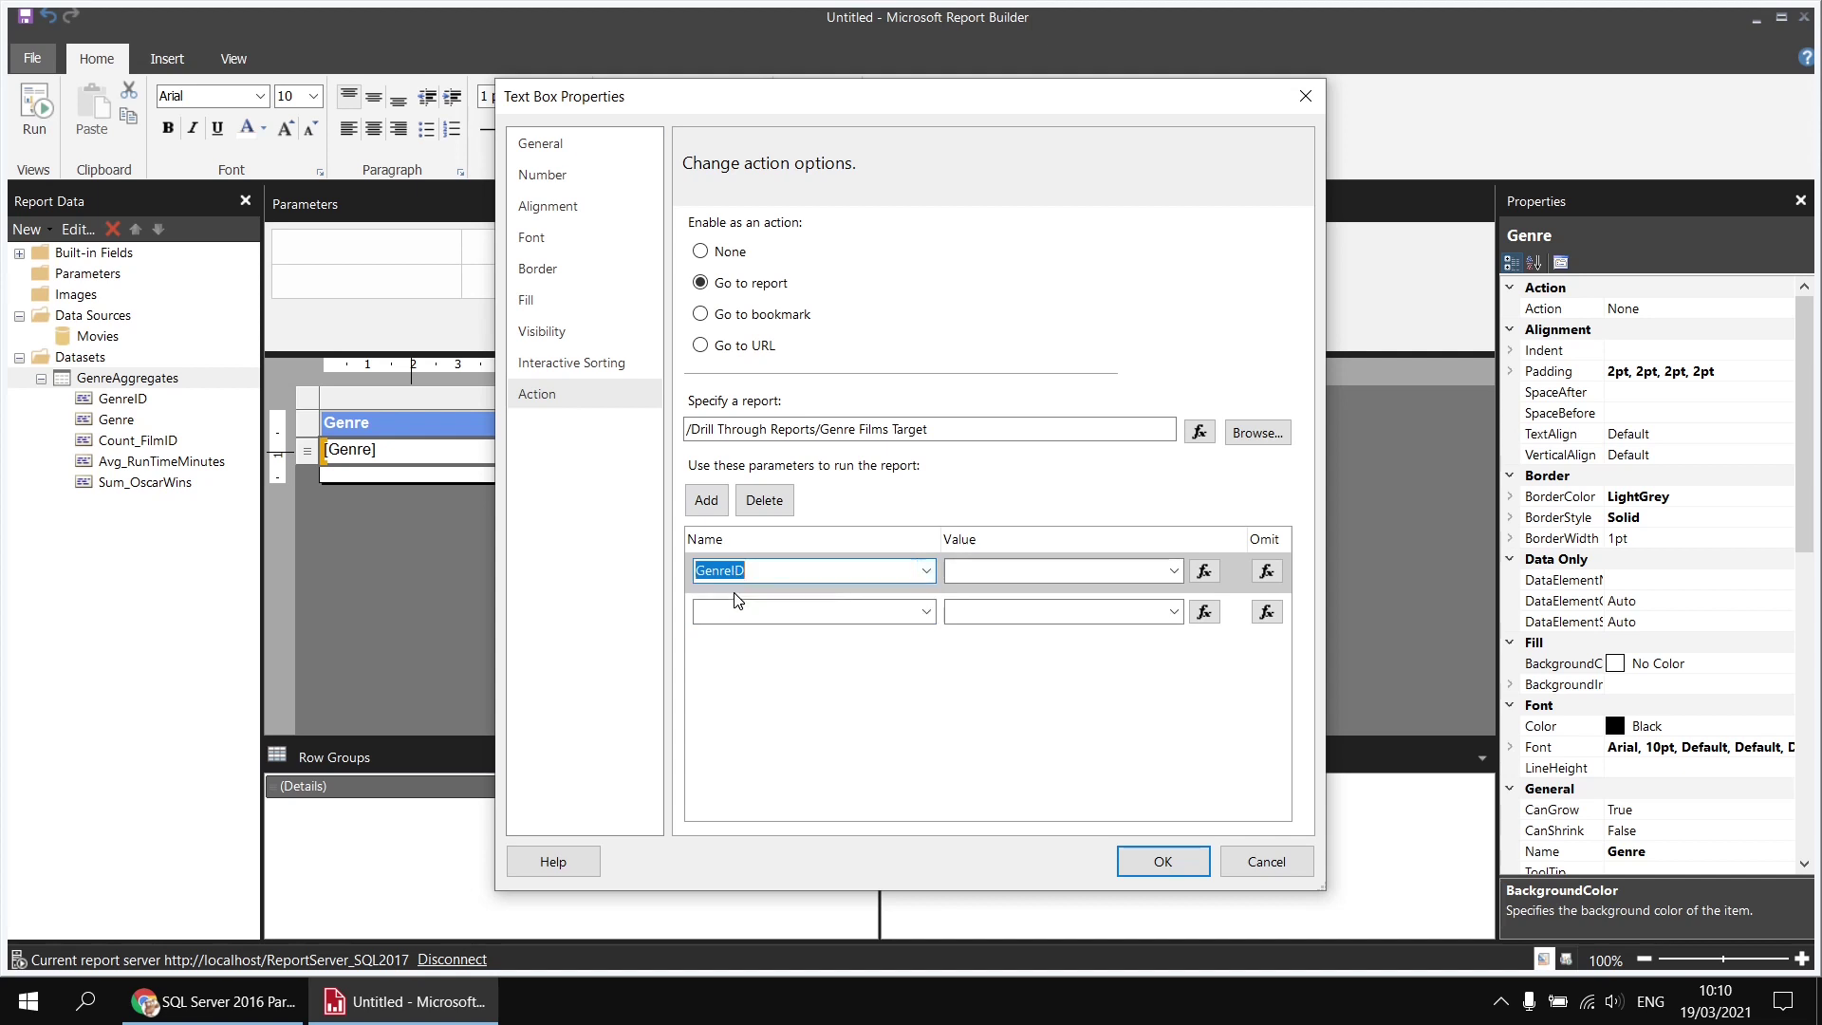
pyautogui.click(904, 609)
pyautogui.click(795, 654)
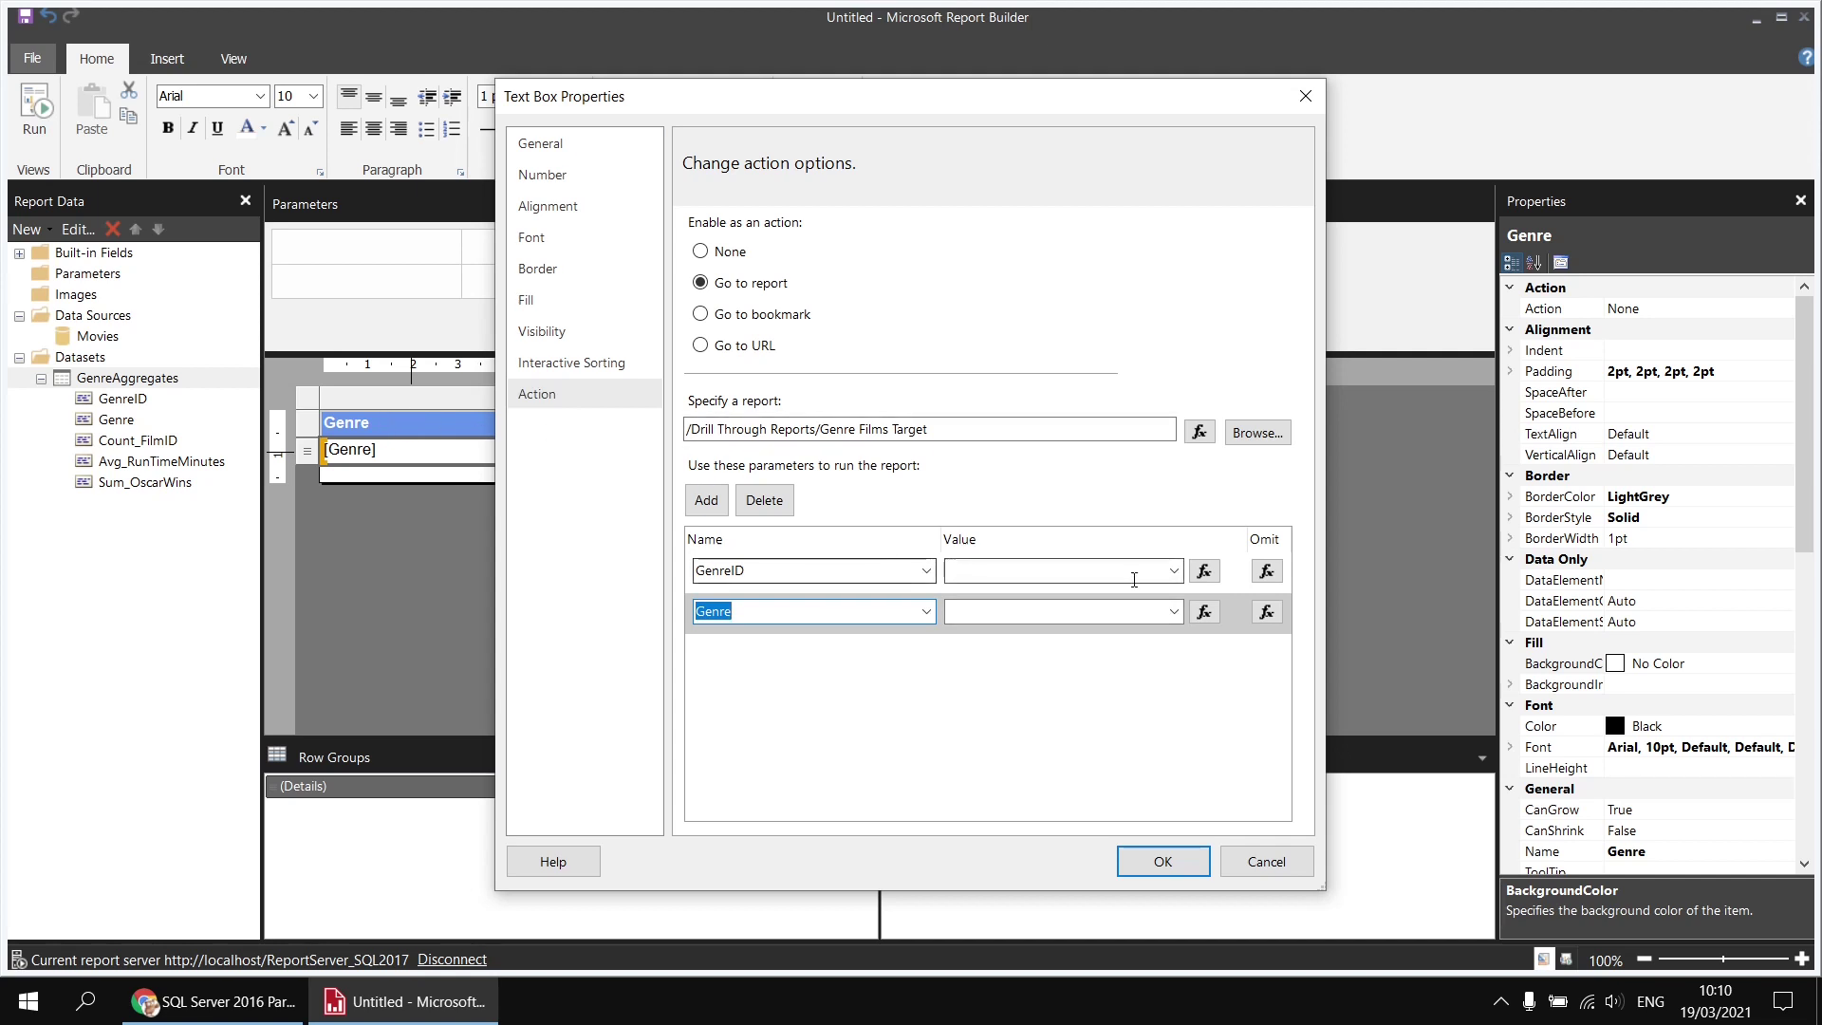
# Step: Map the GenreID parameter to [GenreID] and the Genre parameter to [Genre], and apply the text box properties
pyautogui.click(1174, 570)
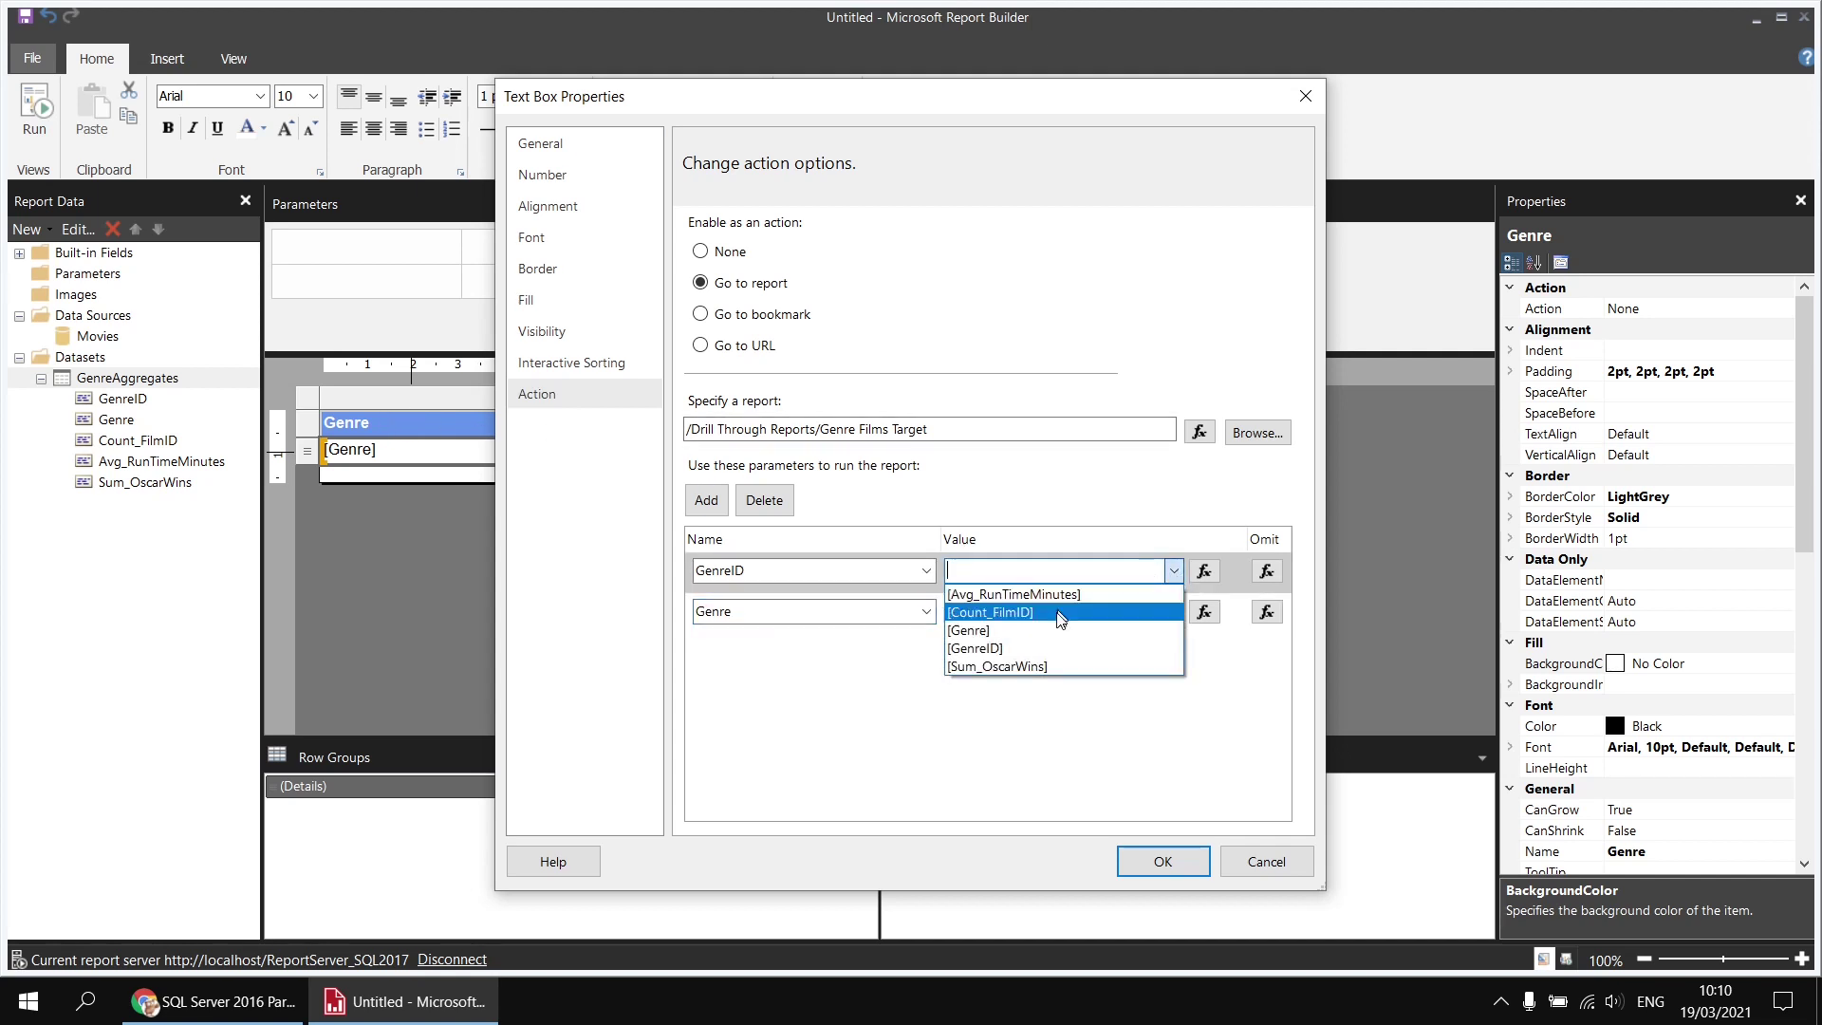
pyautogui.click(996, 648)
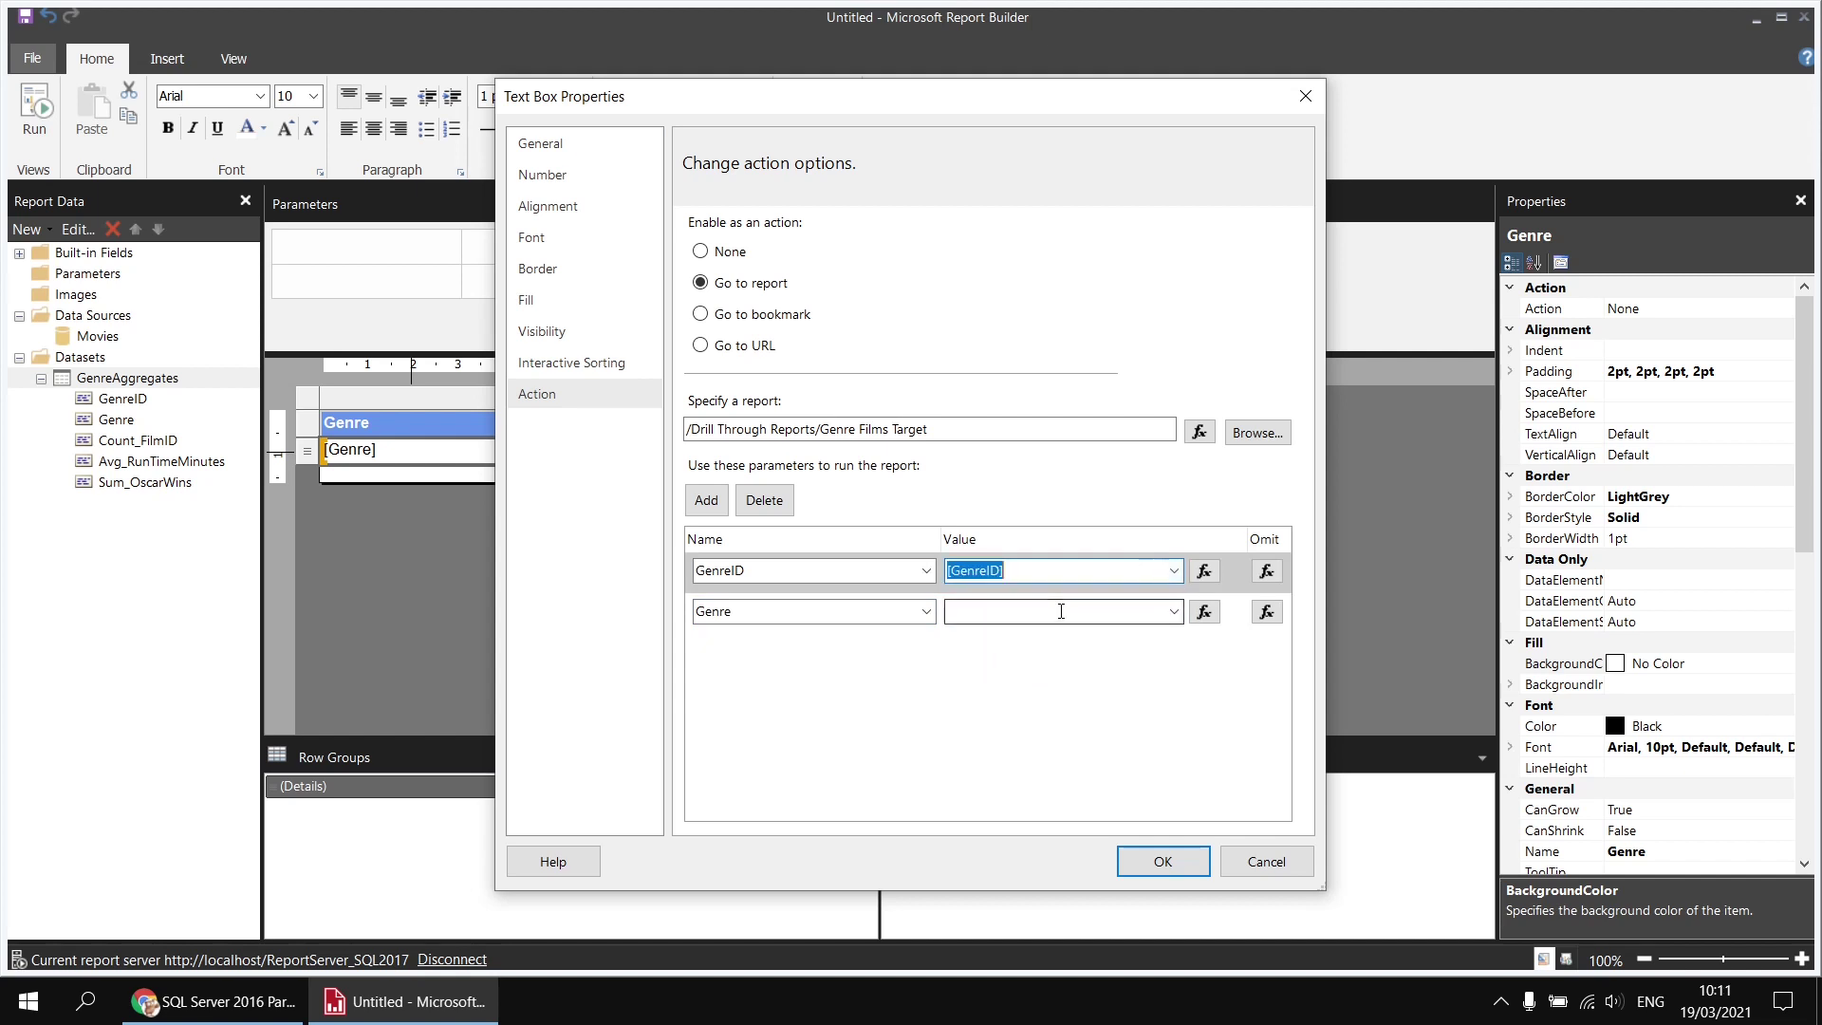
pyautogui.click(1173, 611)
pyautogui.click(987, 677)
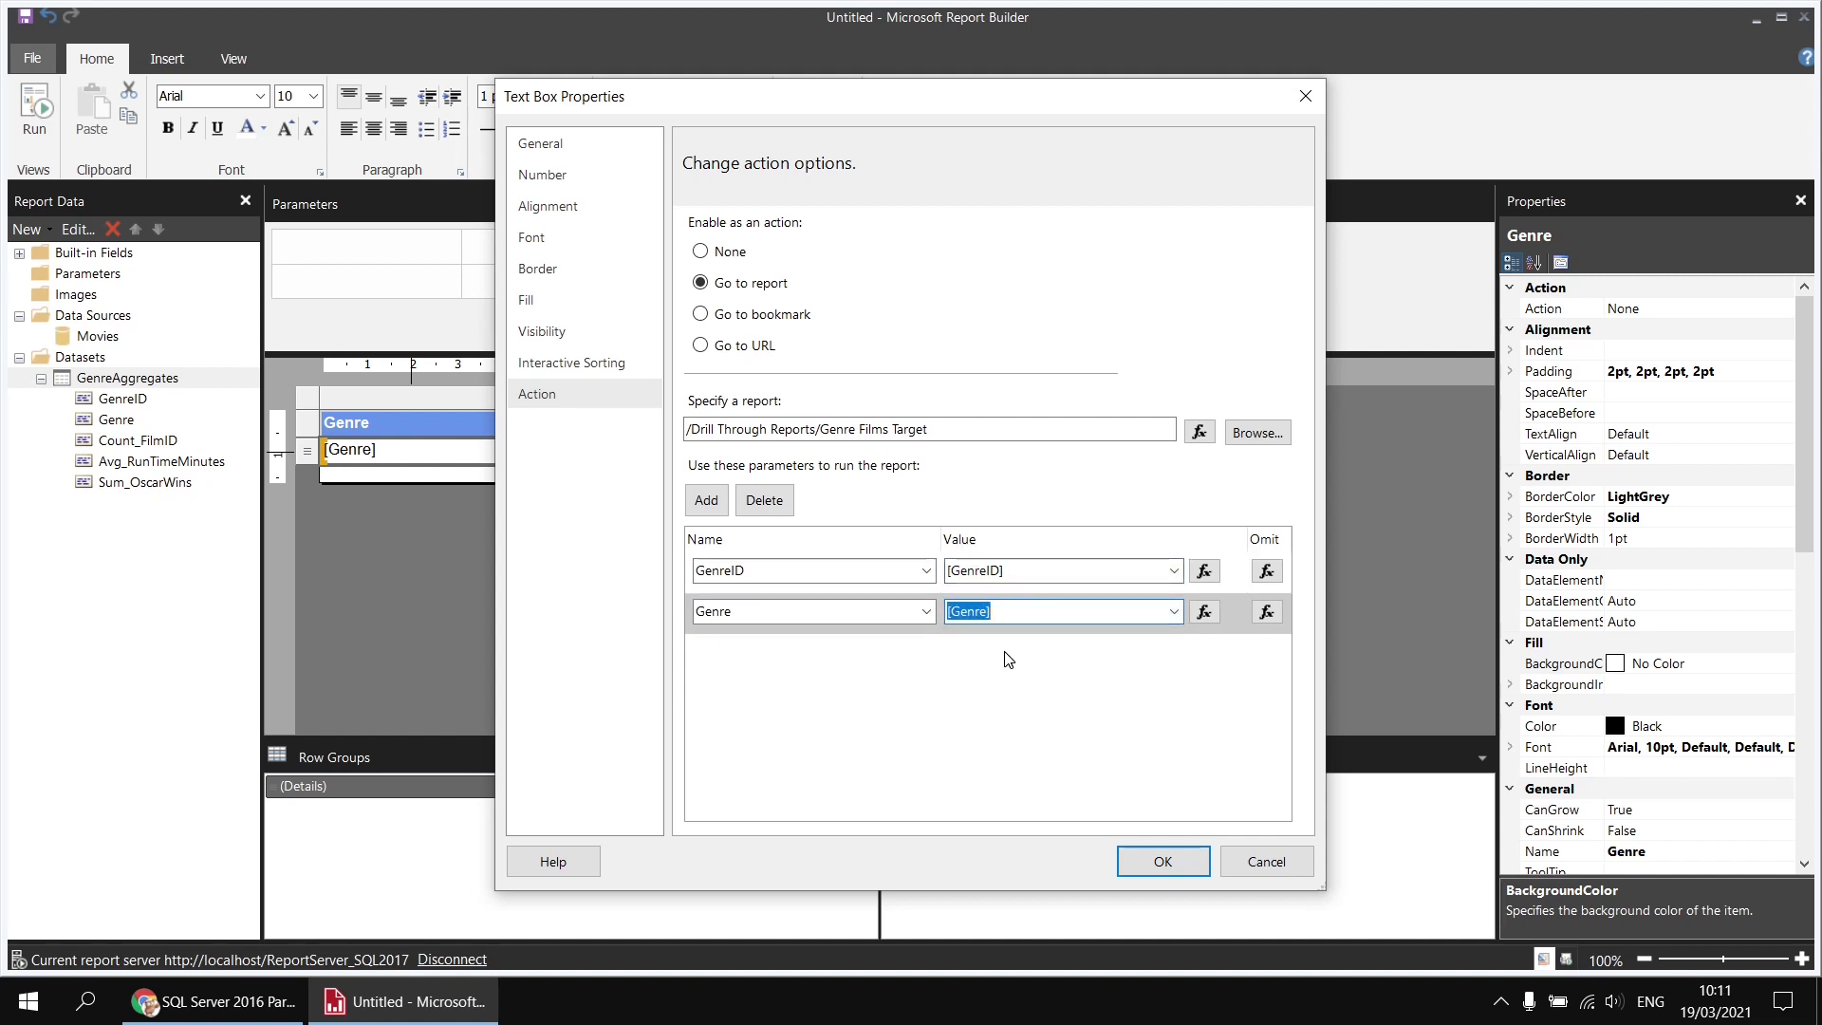
pyautogui.click(1159, 859)
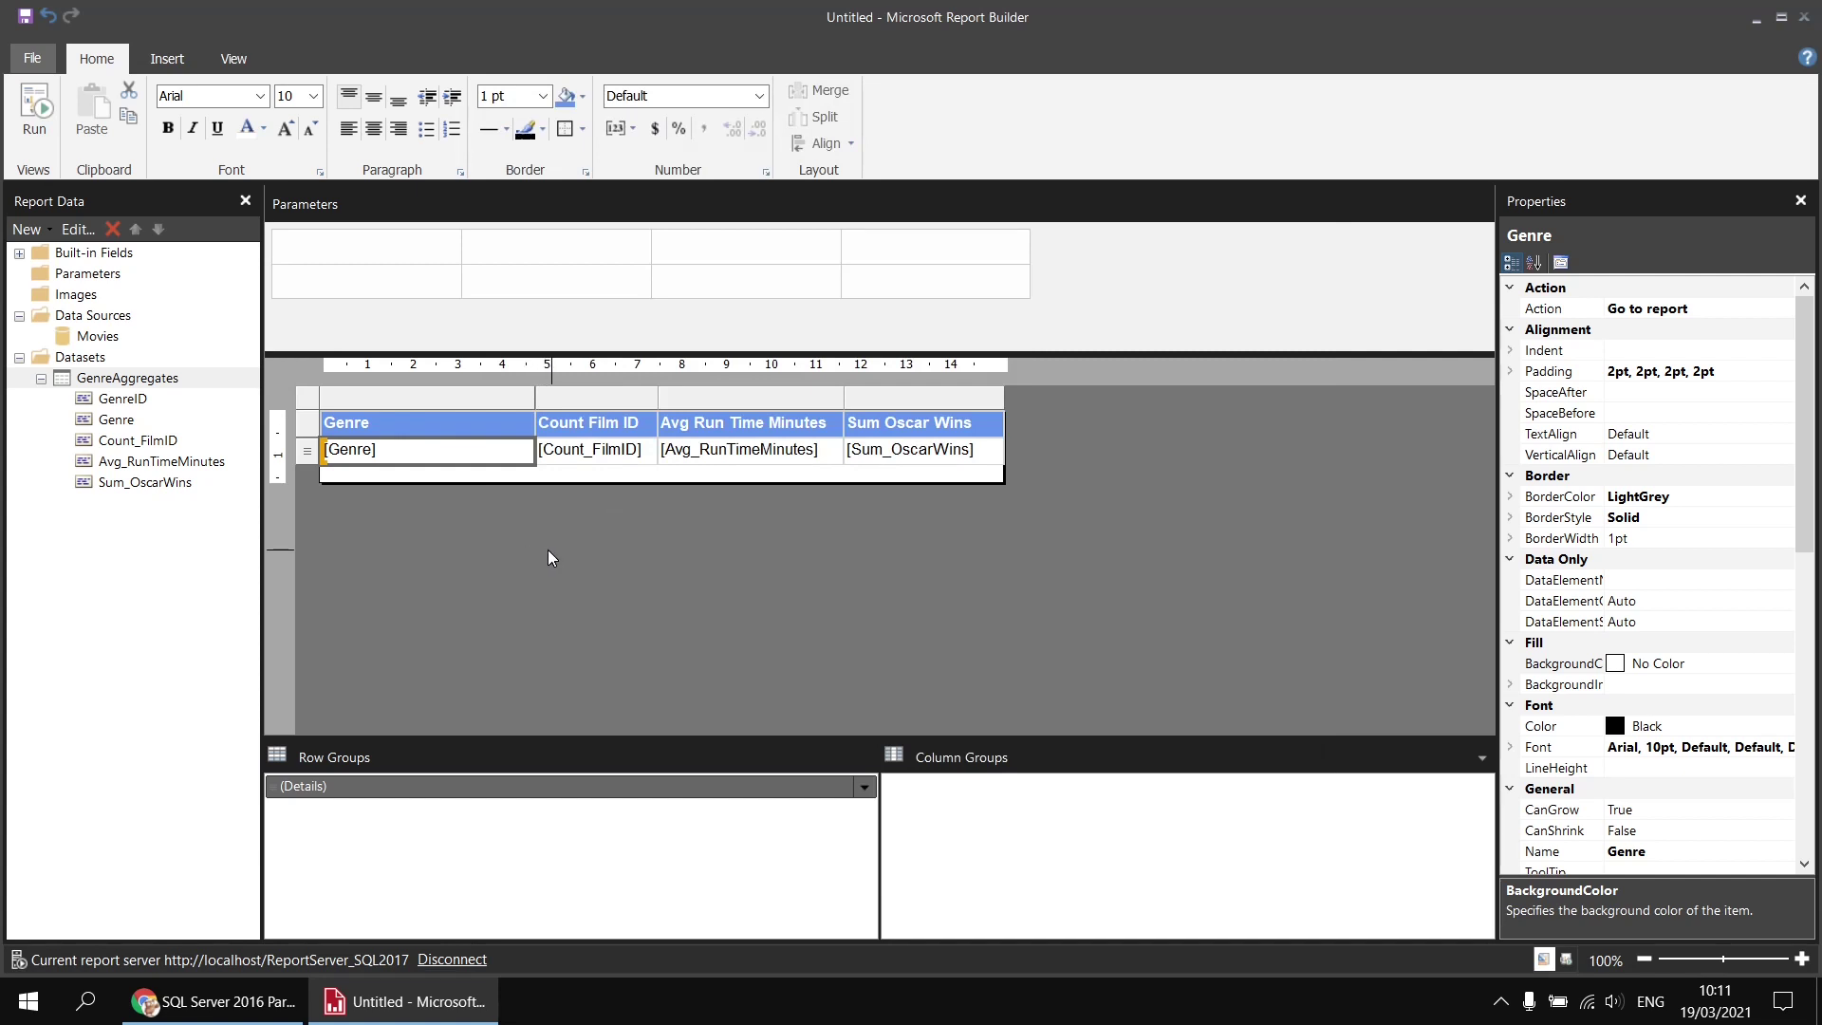
# Step: Run the report, test the drill-through for the Awful, Animation and Thriller genres, and return to the design
pyautogui.click(34, 109)
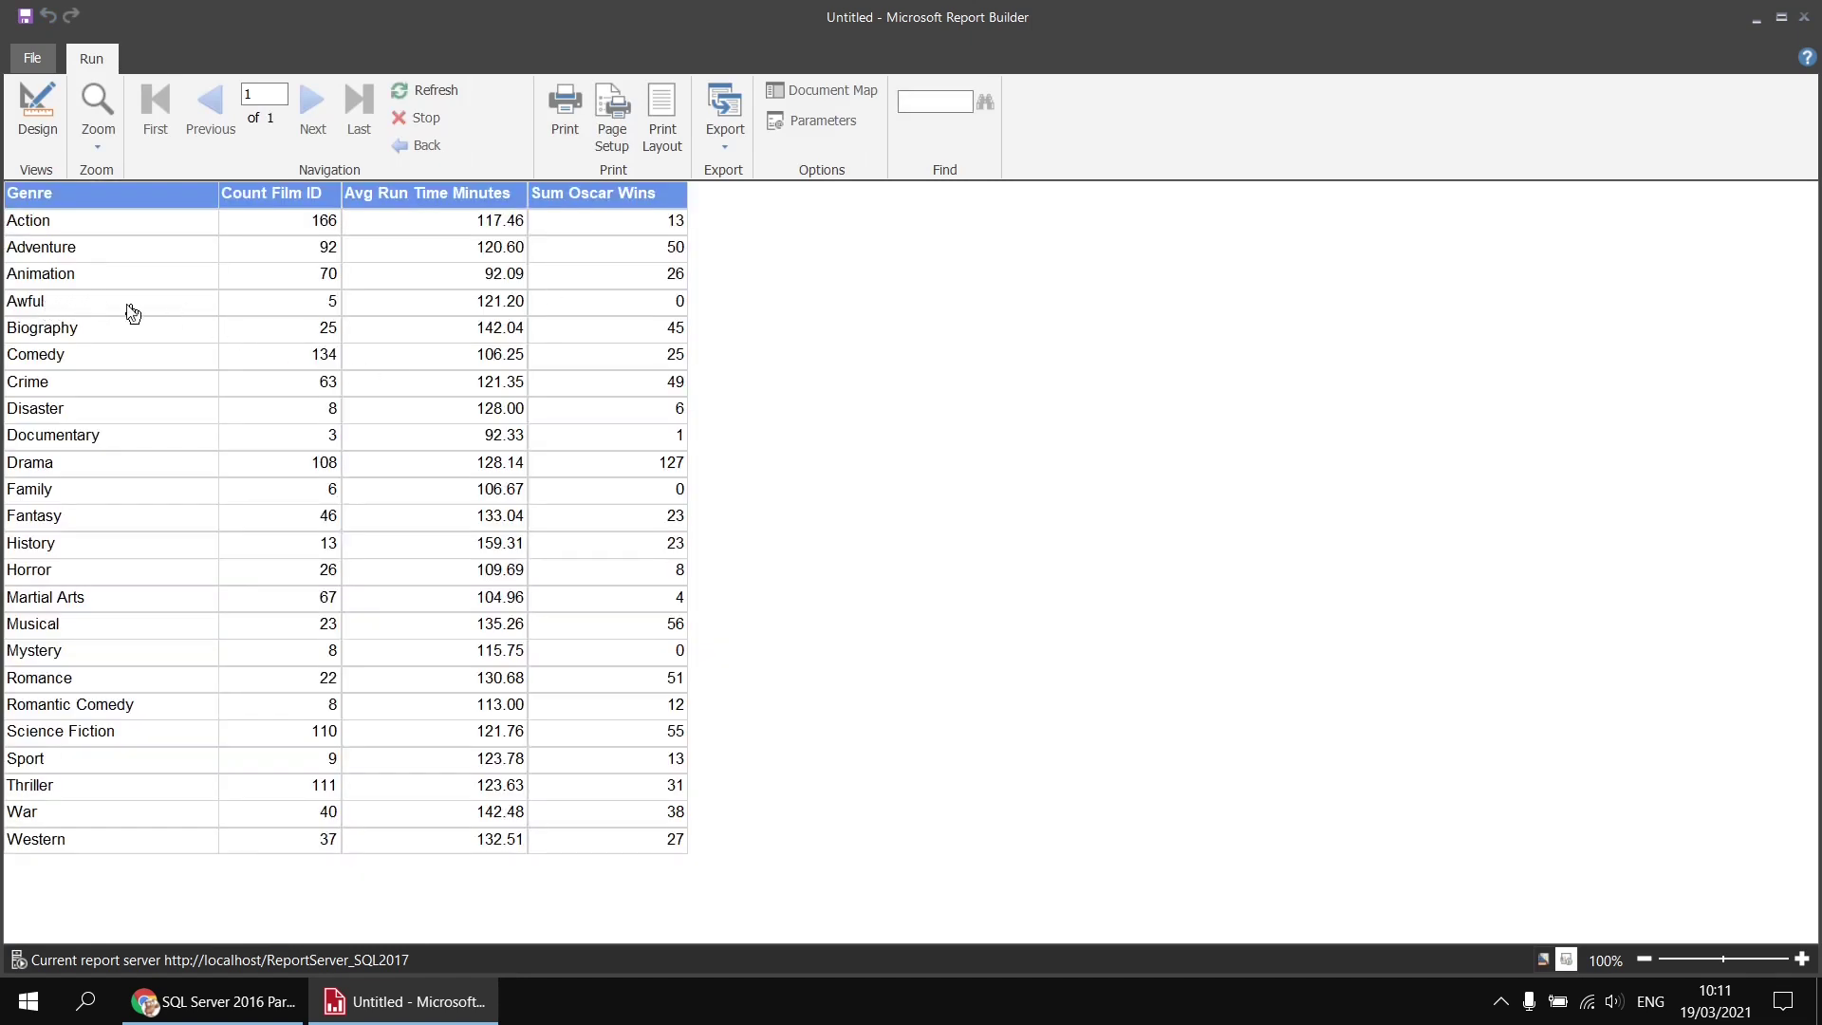
pyautogui.click(62, 302)
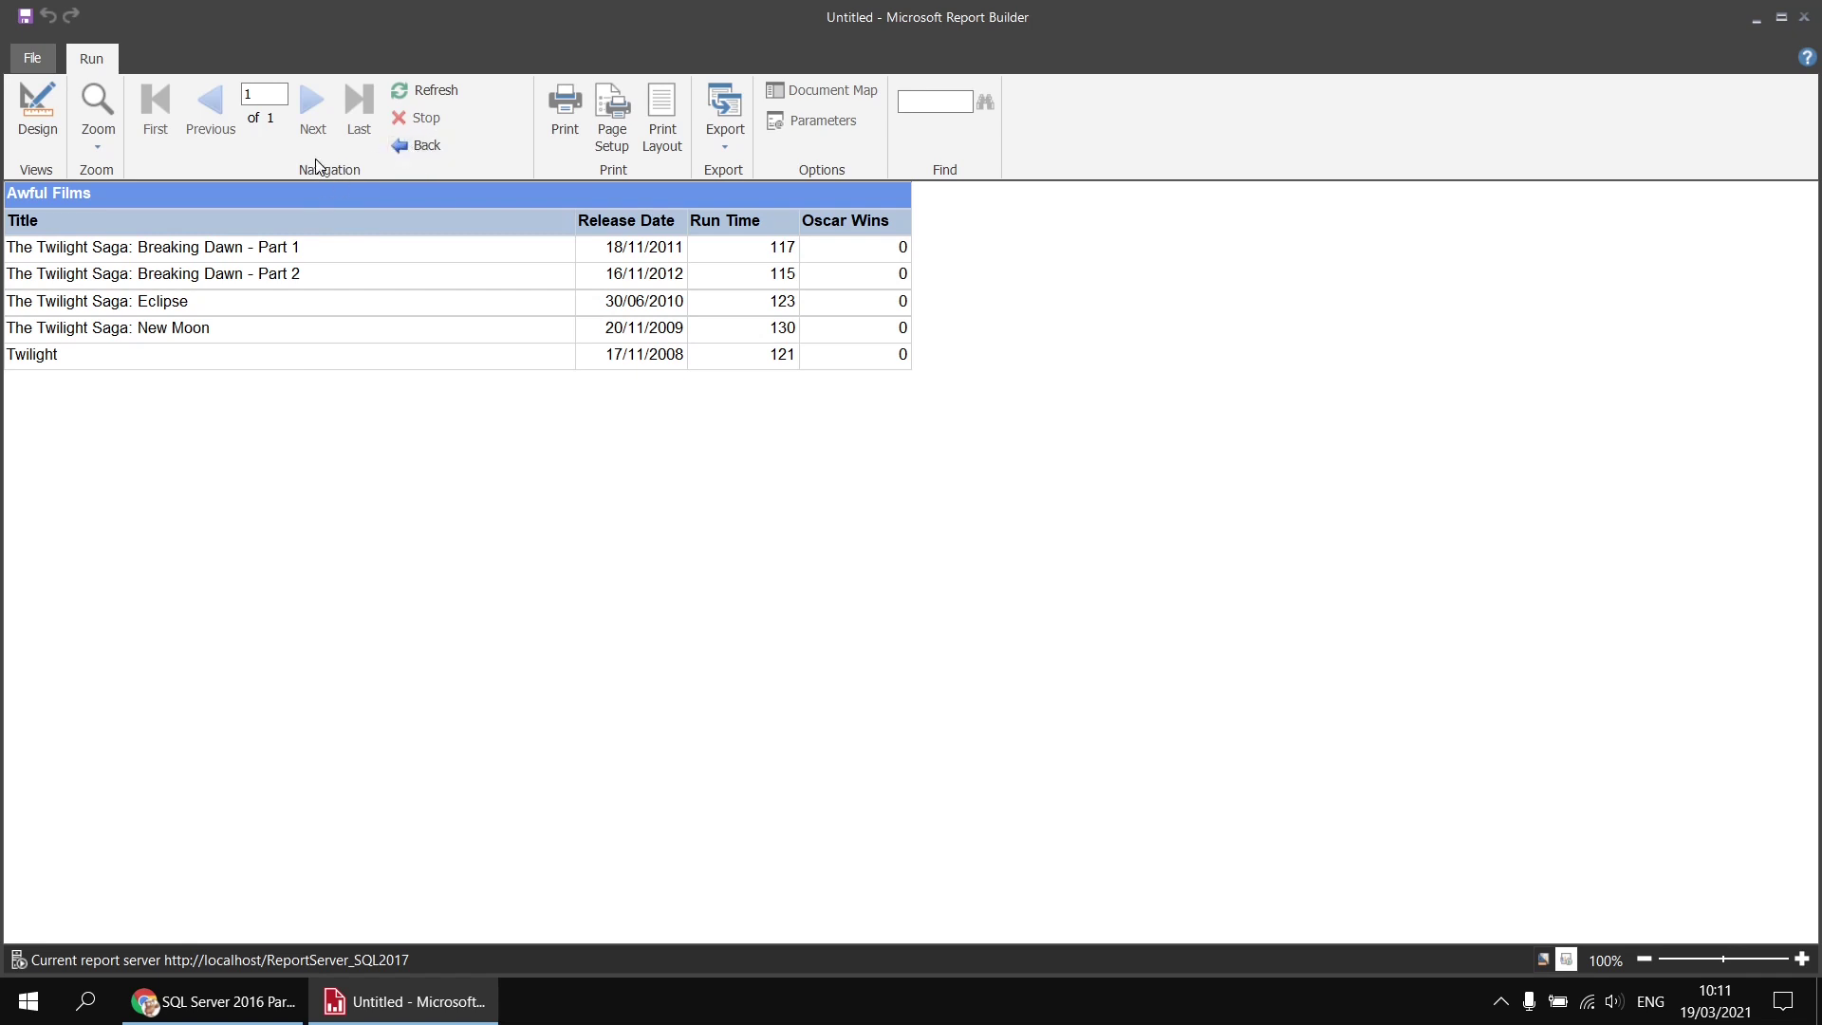
pyautogui.click(415, 146)
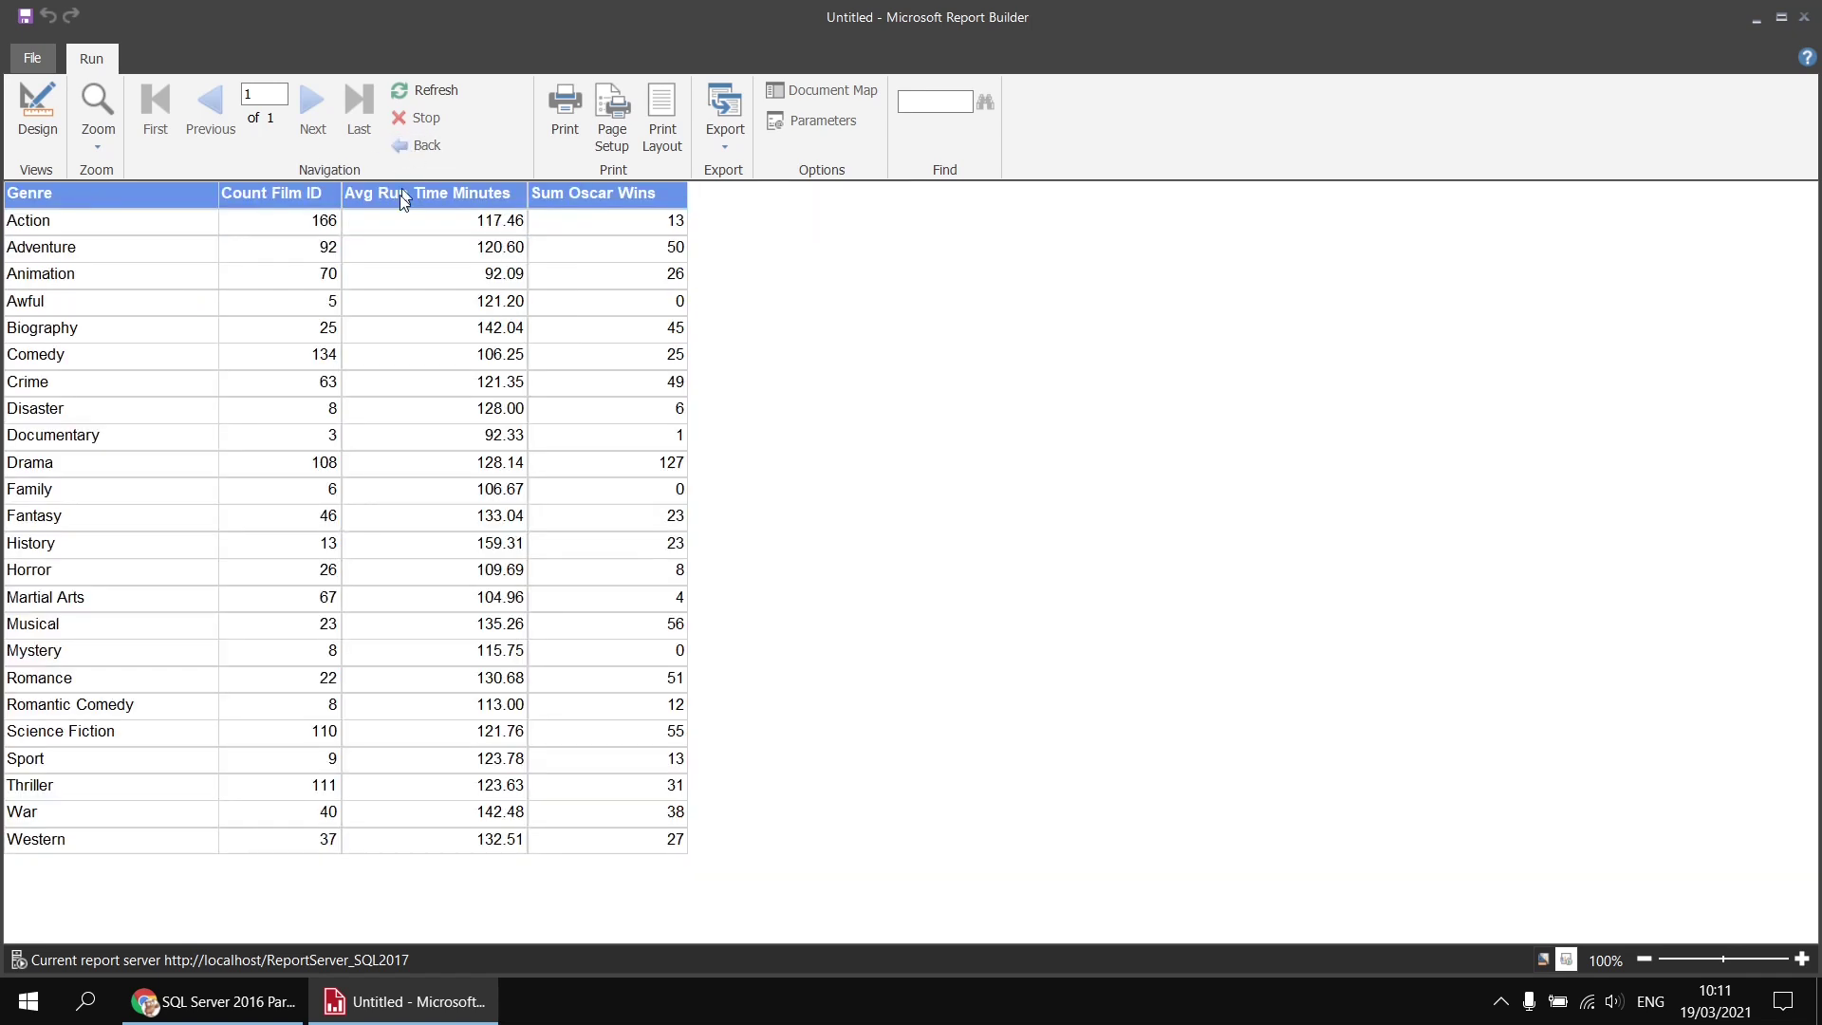
pyautogui.click(70, 277)
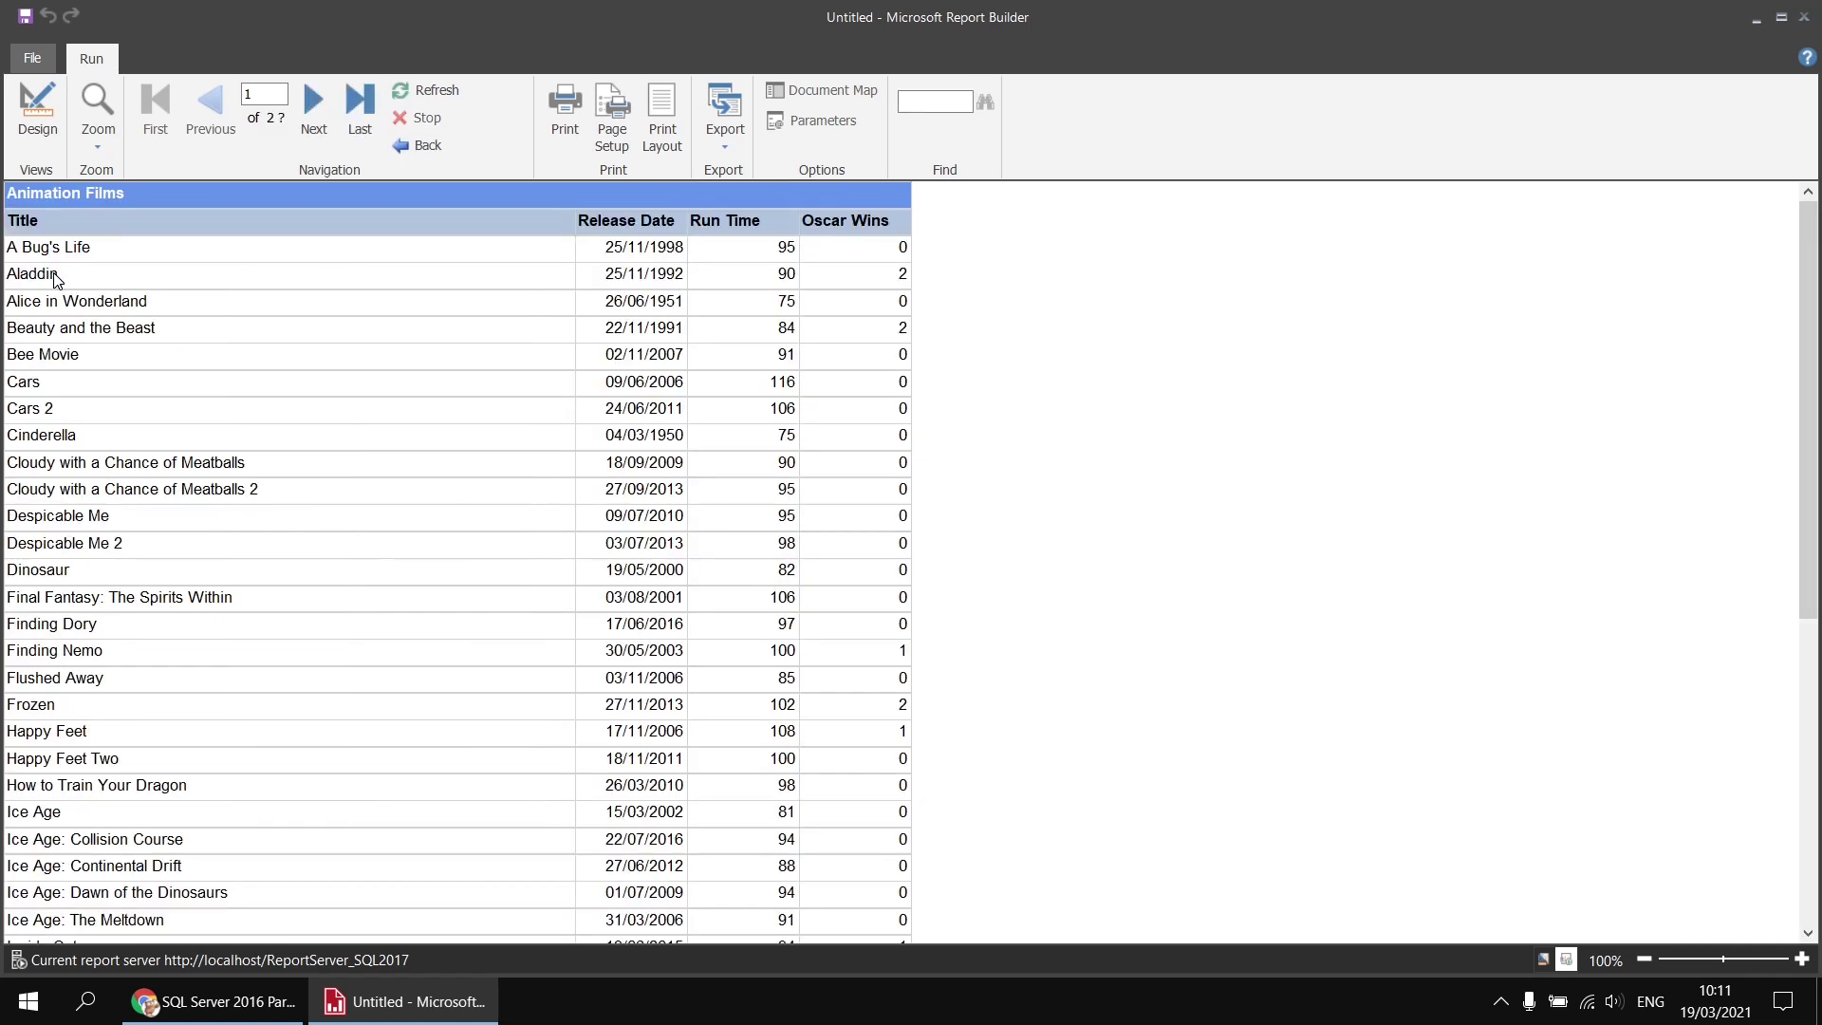
pyautogui.click(429, 145)
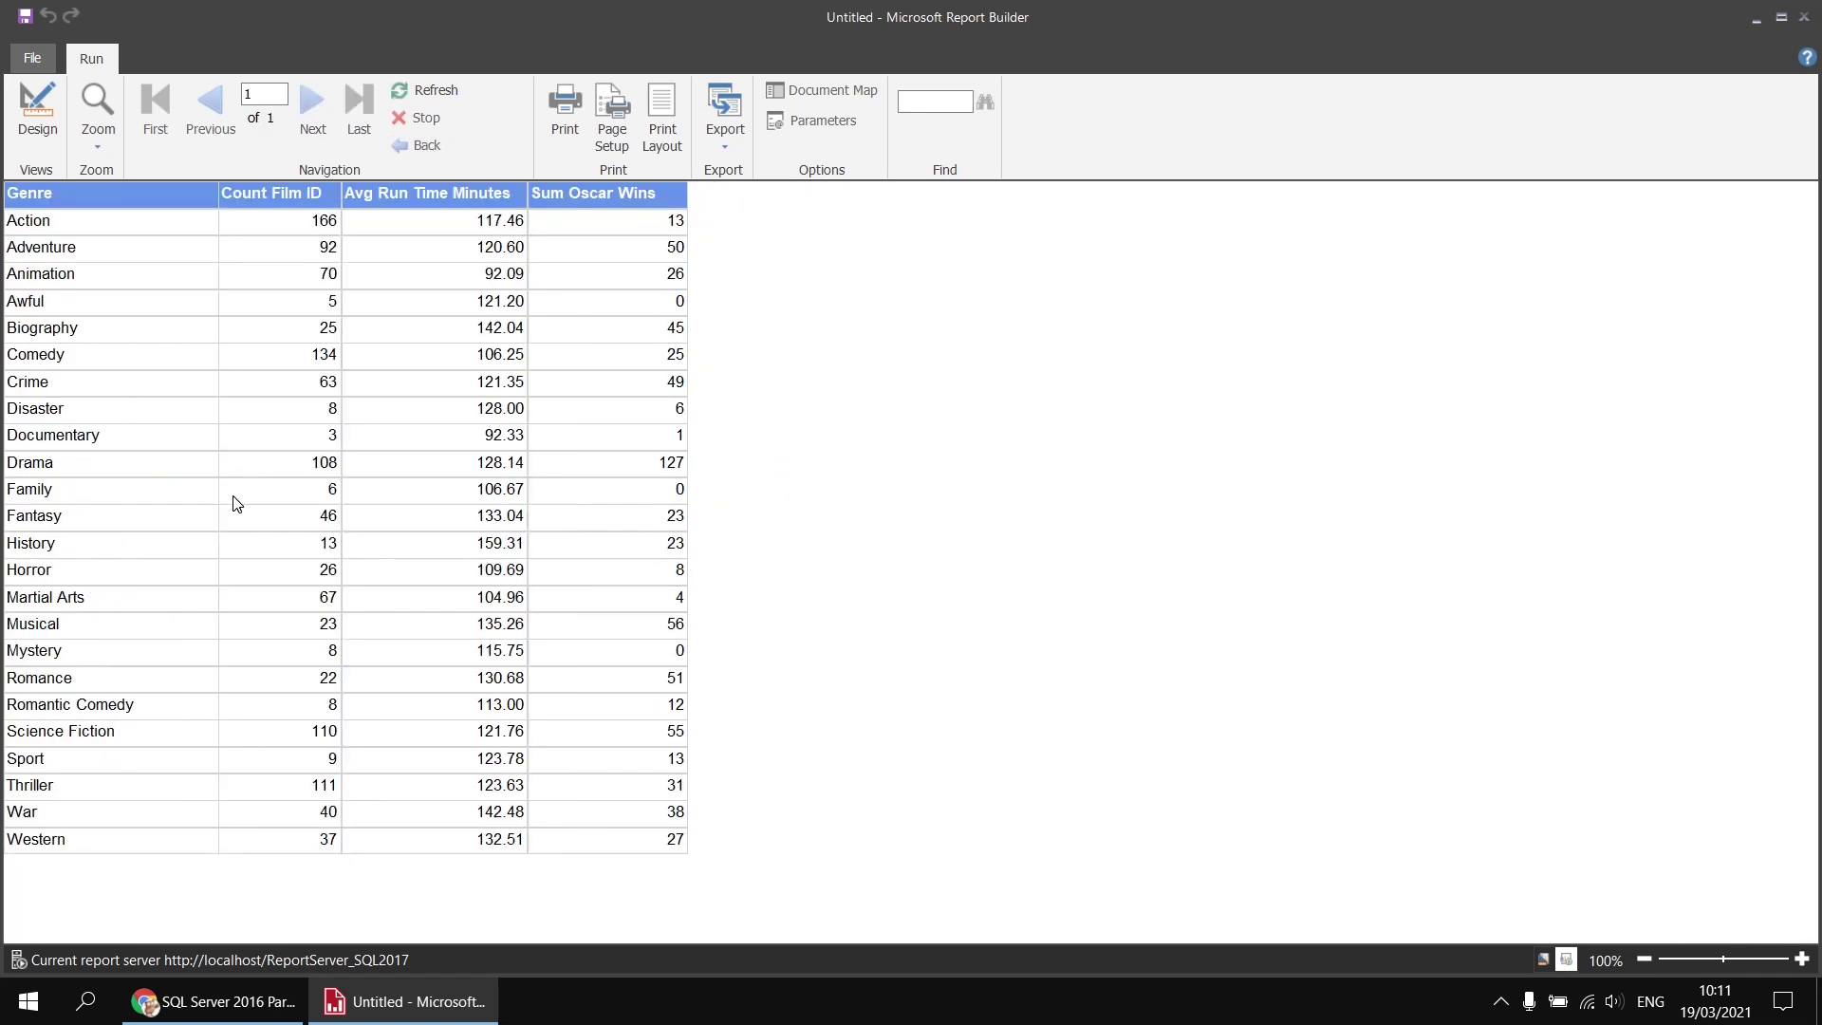
pyautogui.click(49, 793)
pyautogui.click(38, 114)
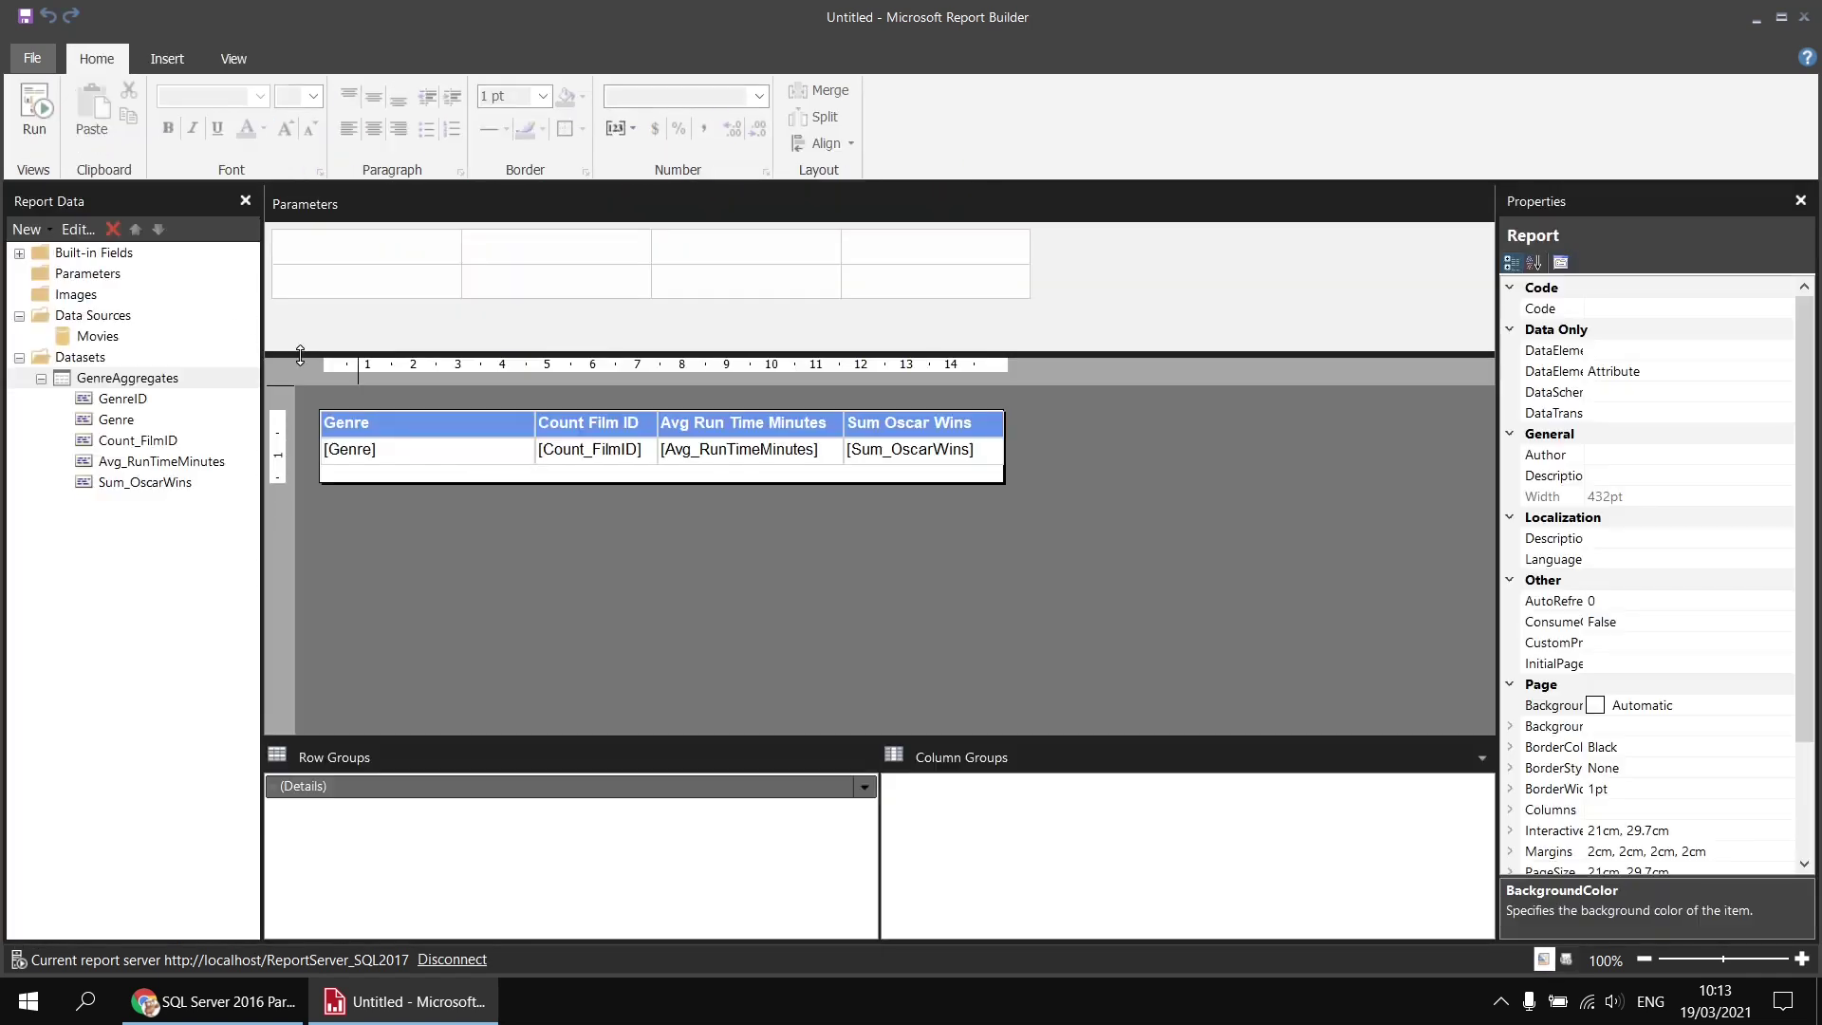
# Step: Format the Genre data cell's text as blue and underlined
pyautogui.click(411, 457)
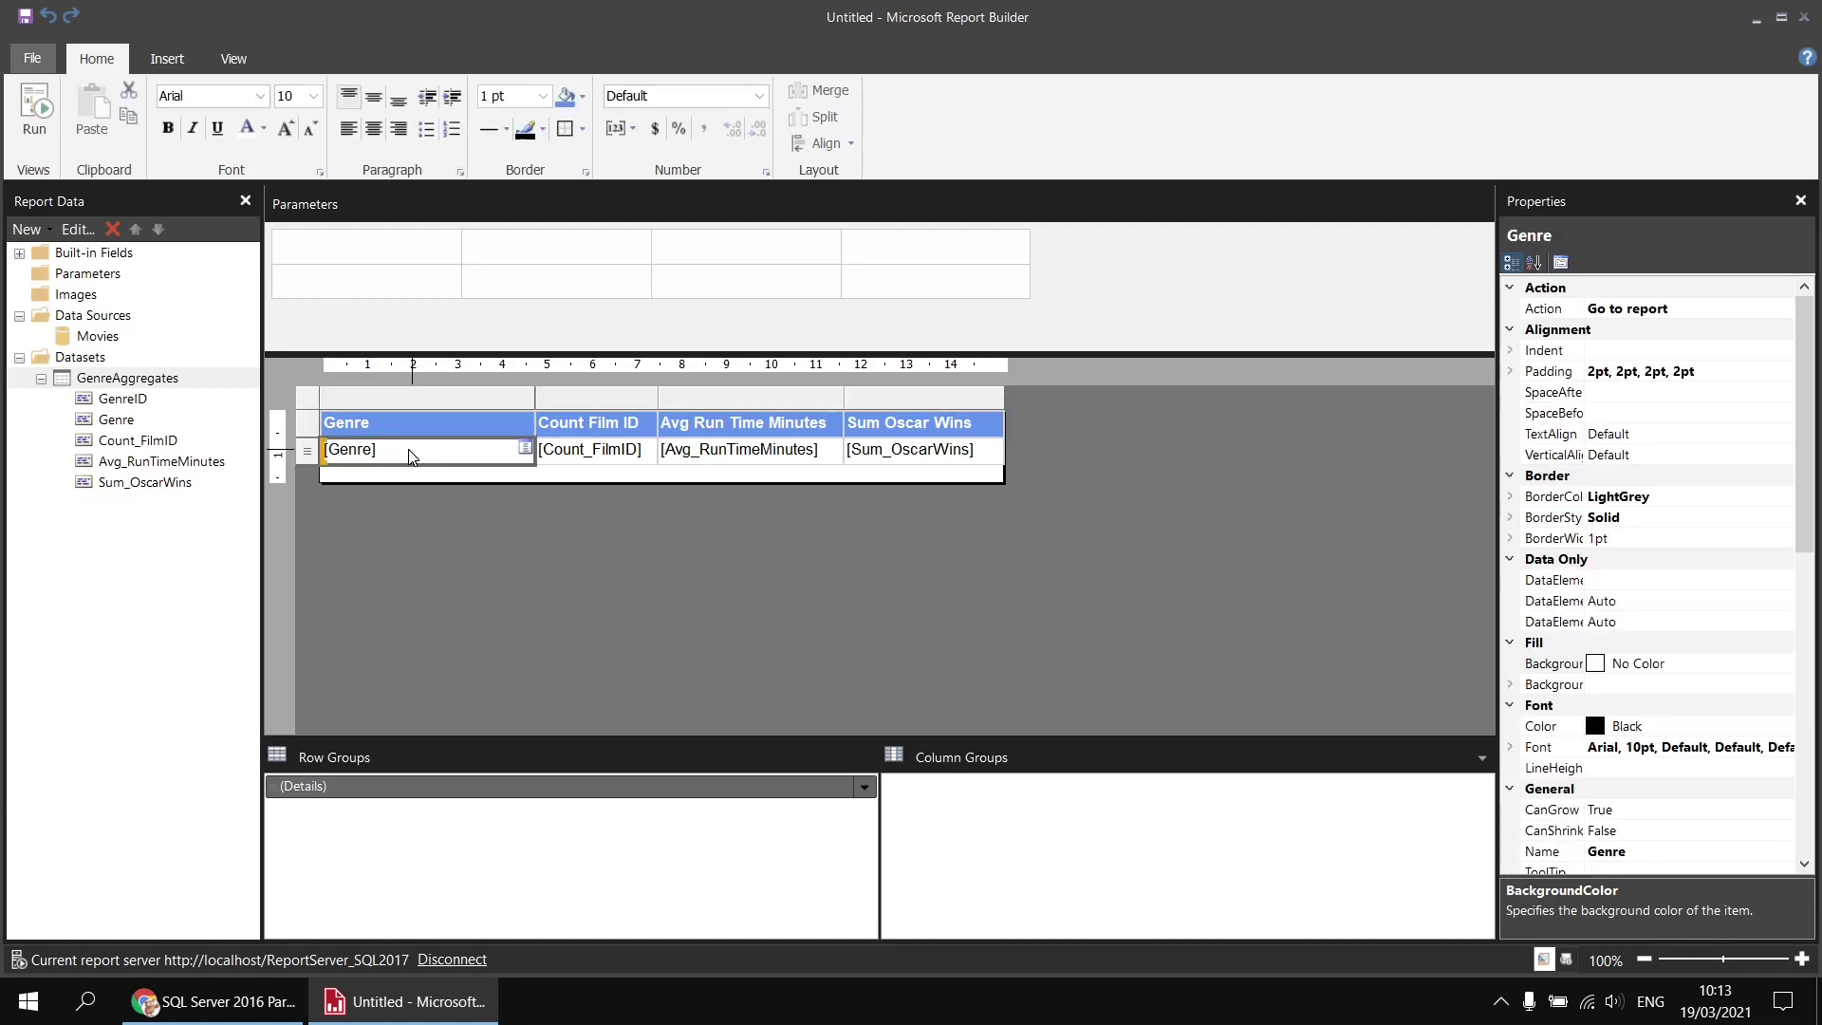
pyautogui.click(264, 133)
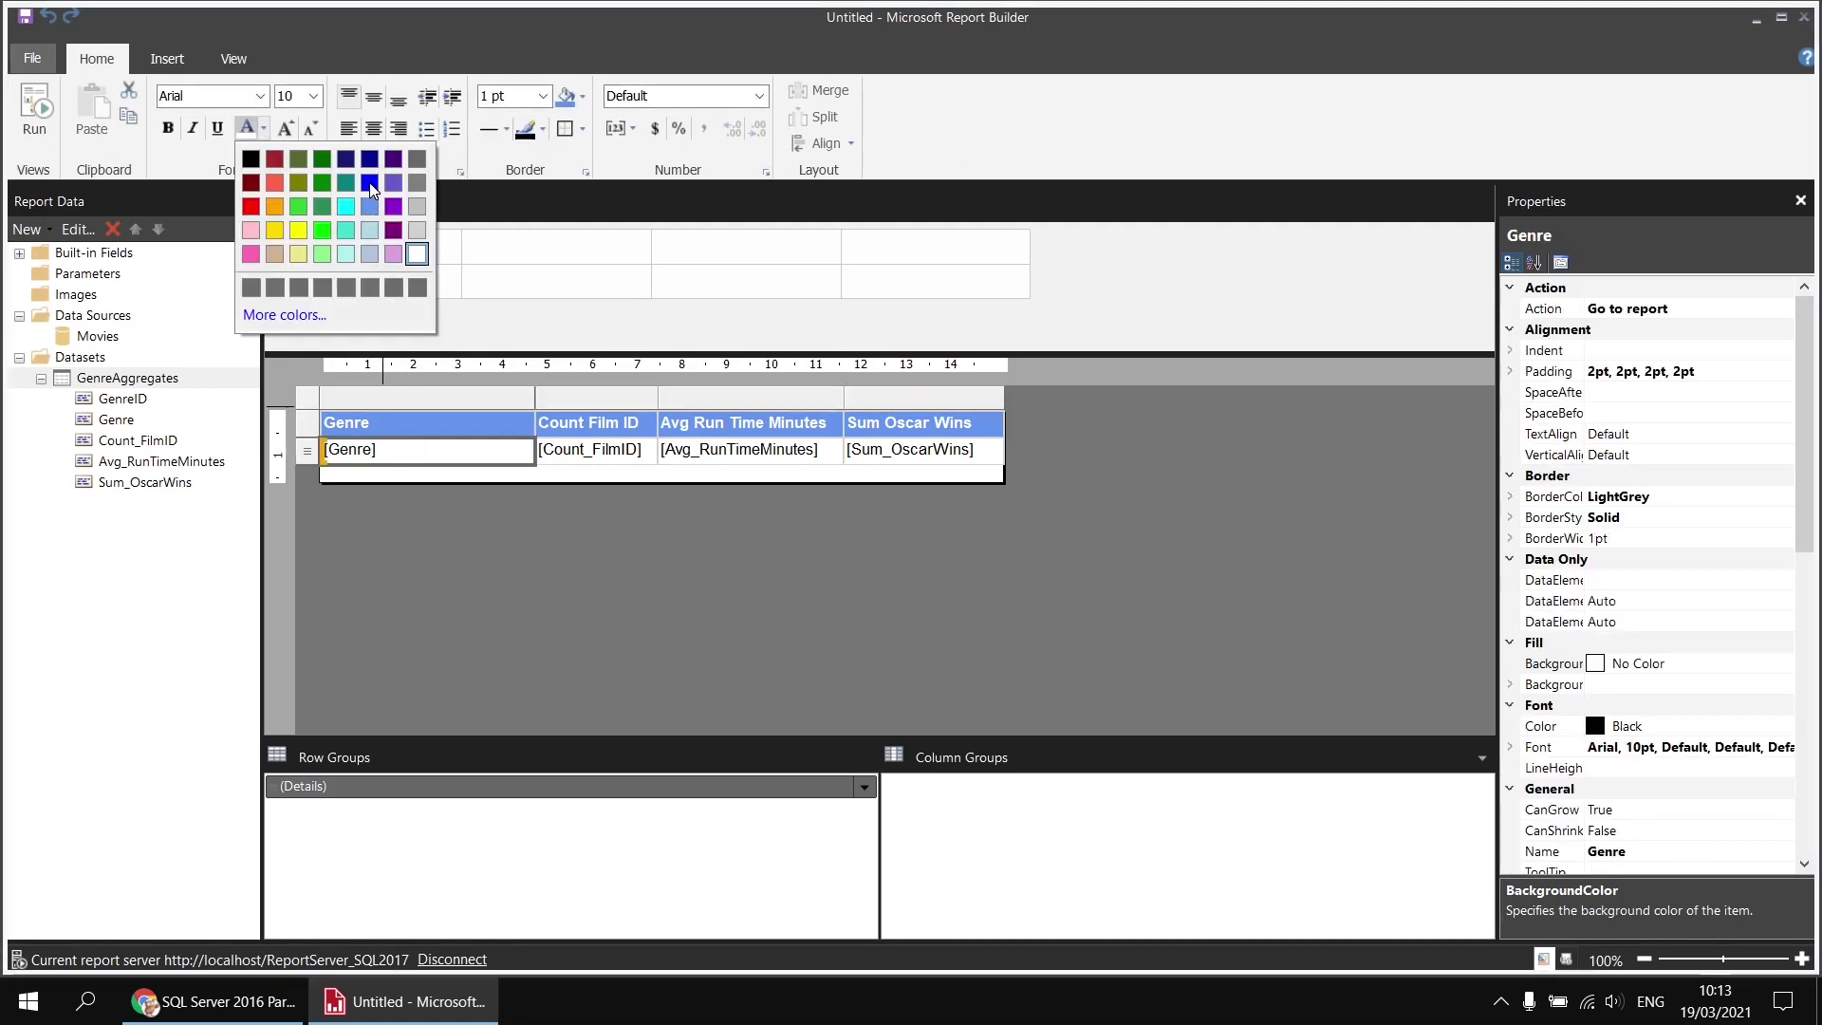
pyautogui.click(375, 186)
pyautogui.click(219, 139)
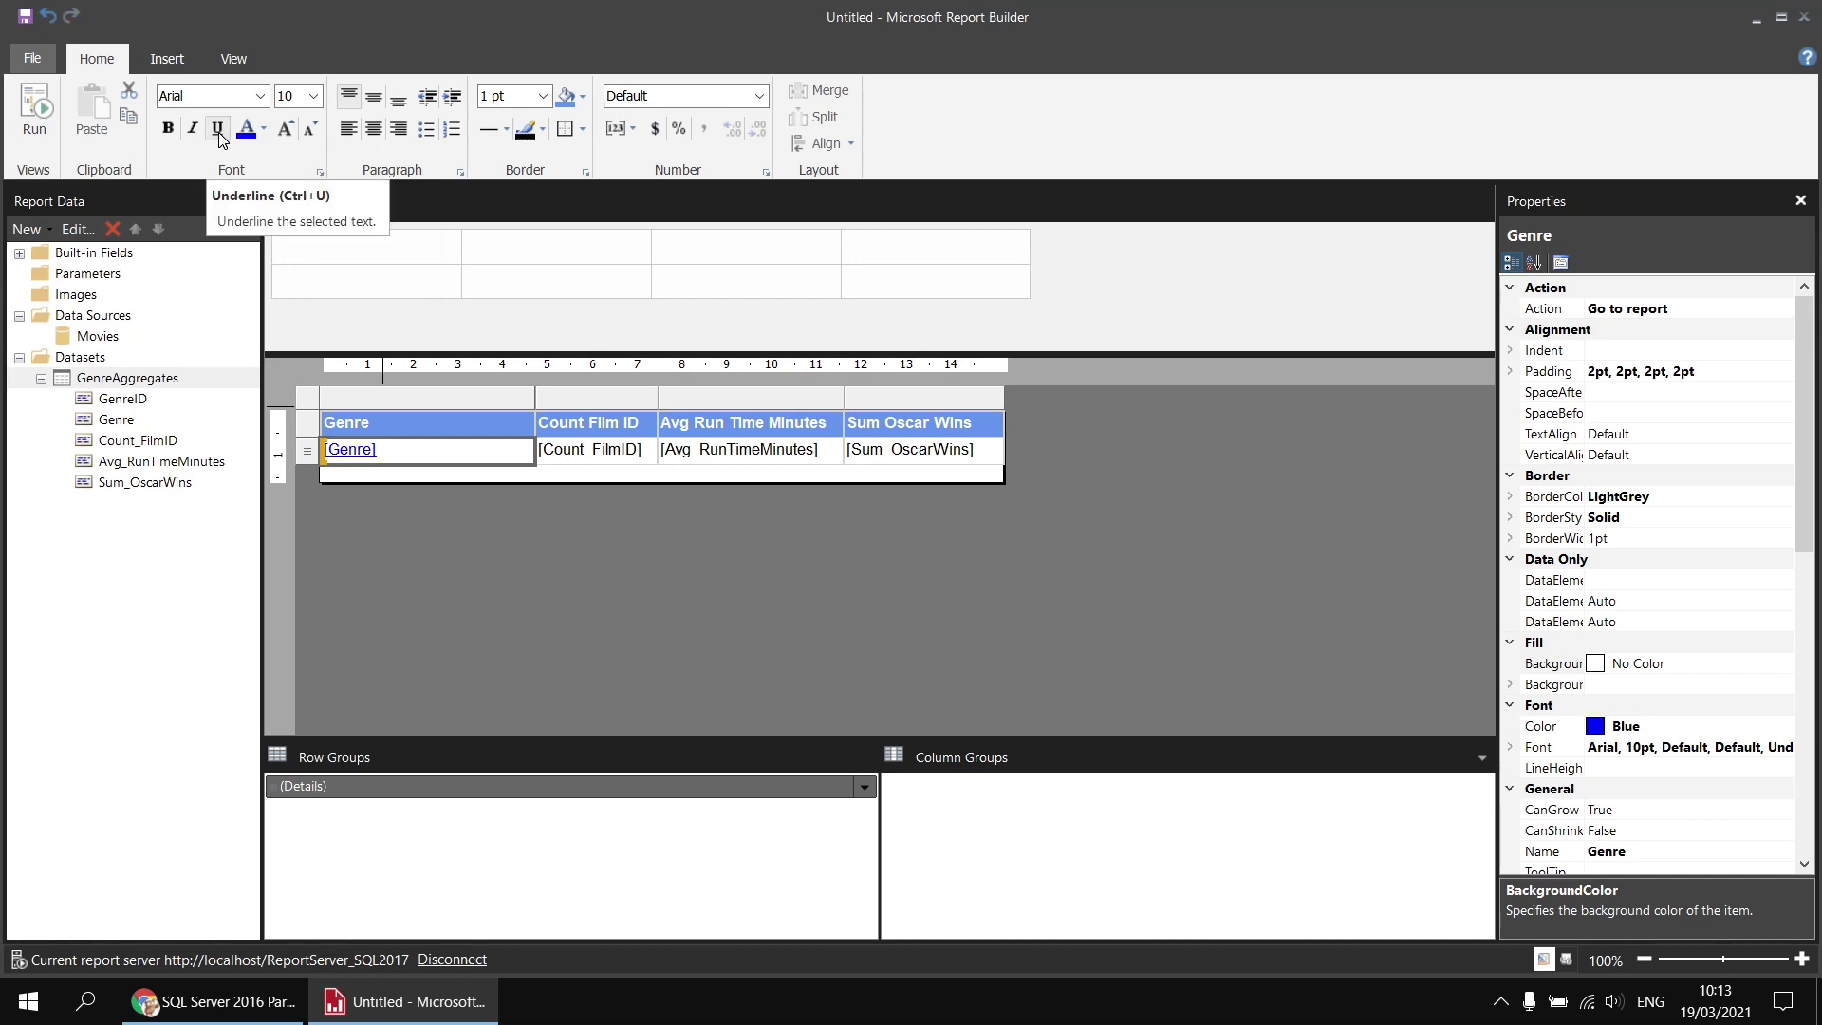
pyautogui.click(441, 526)
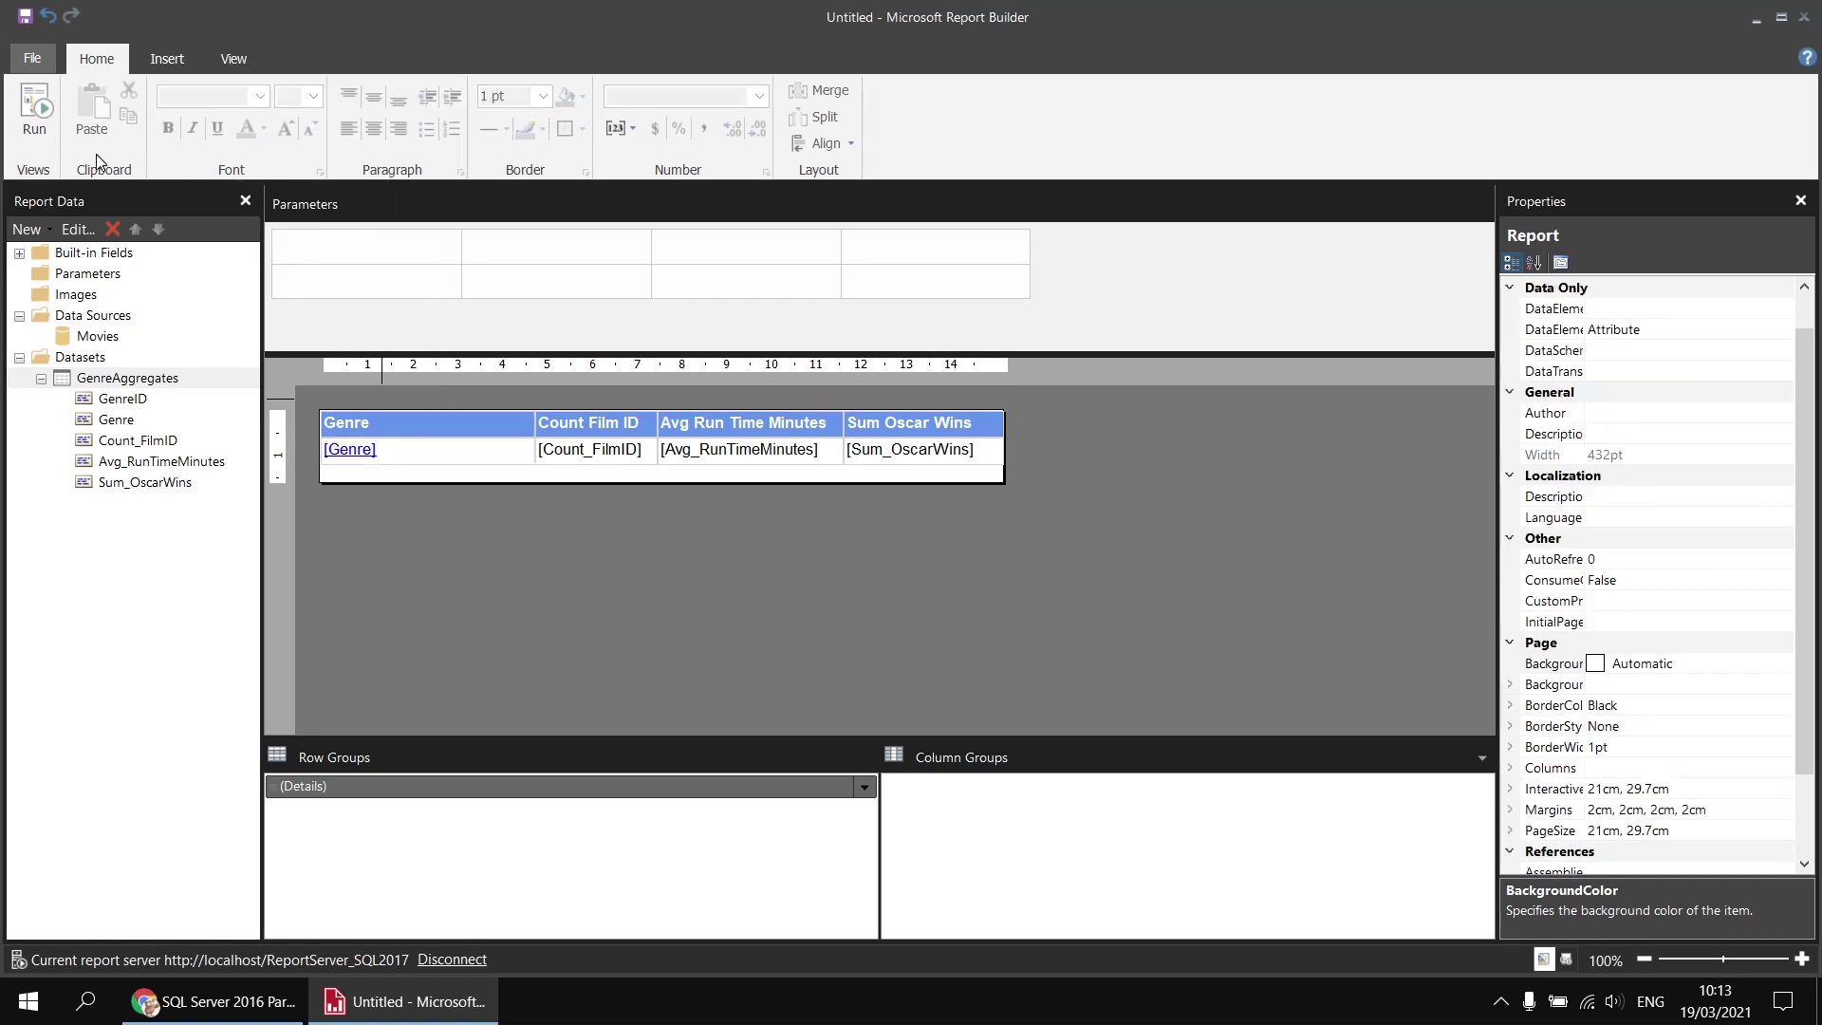
# Step: Run the report, follow the Comedy link to its film list, and return to the design
pyautogui.click(36, 108)
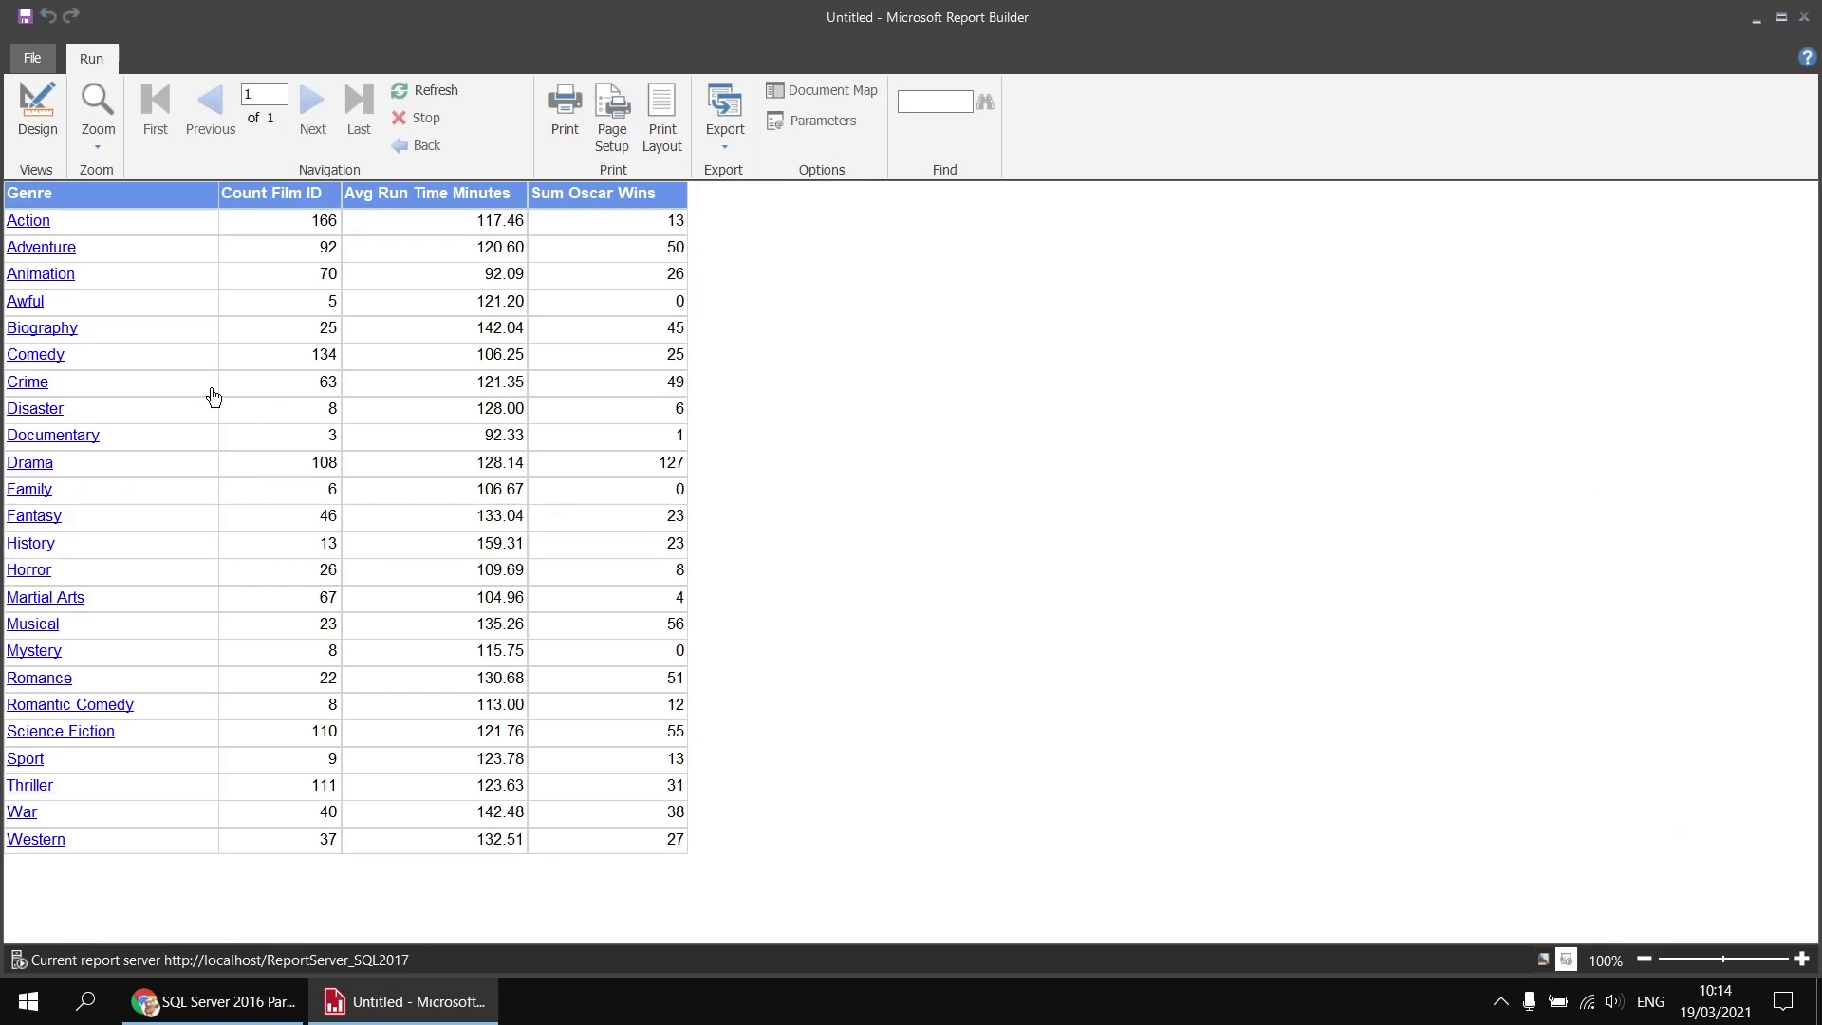
pyautogui.click(38, 355)
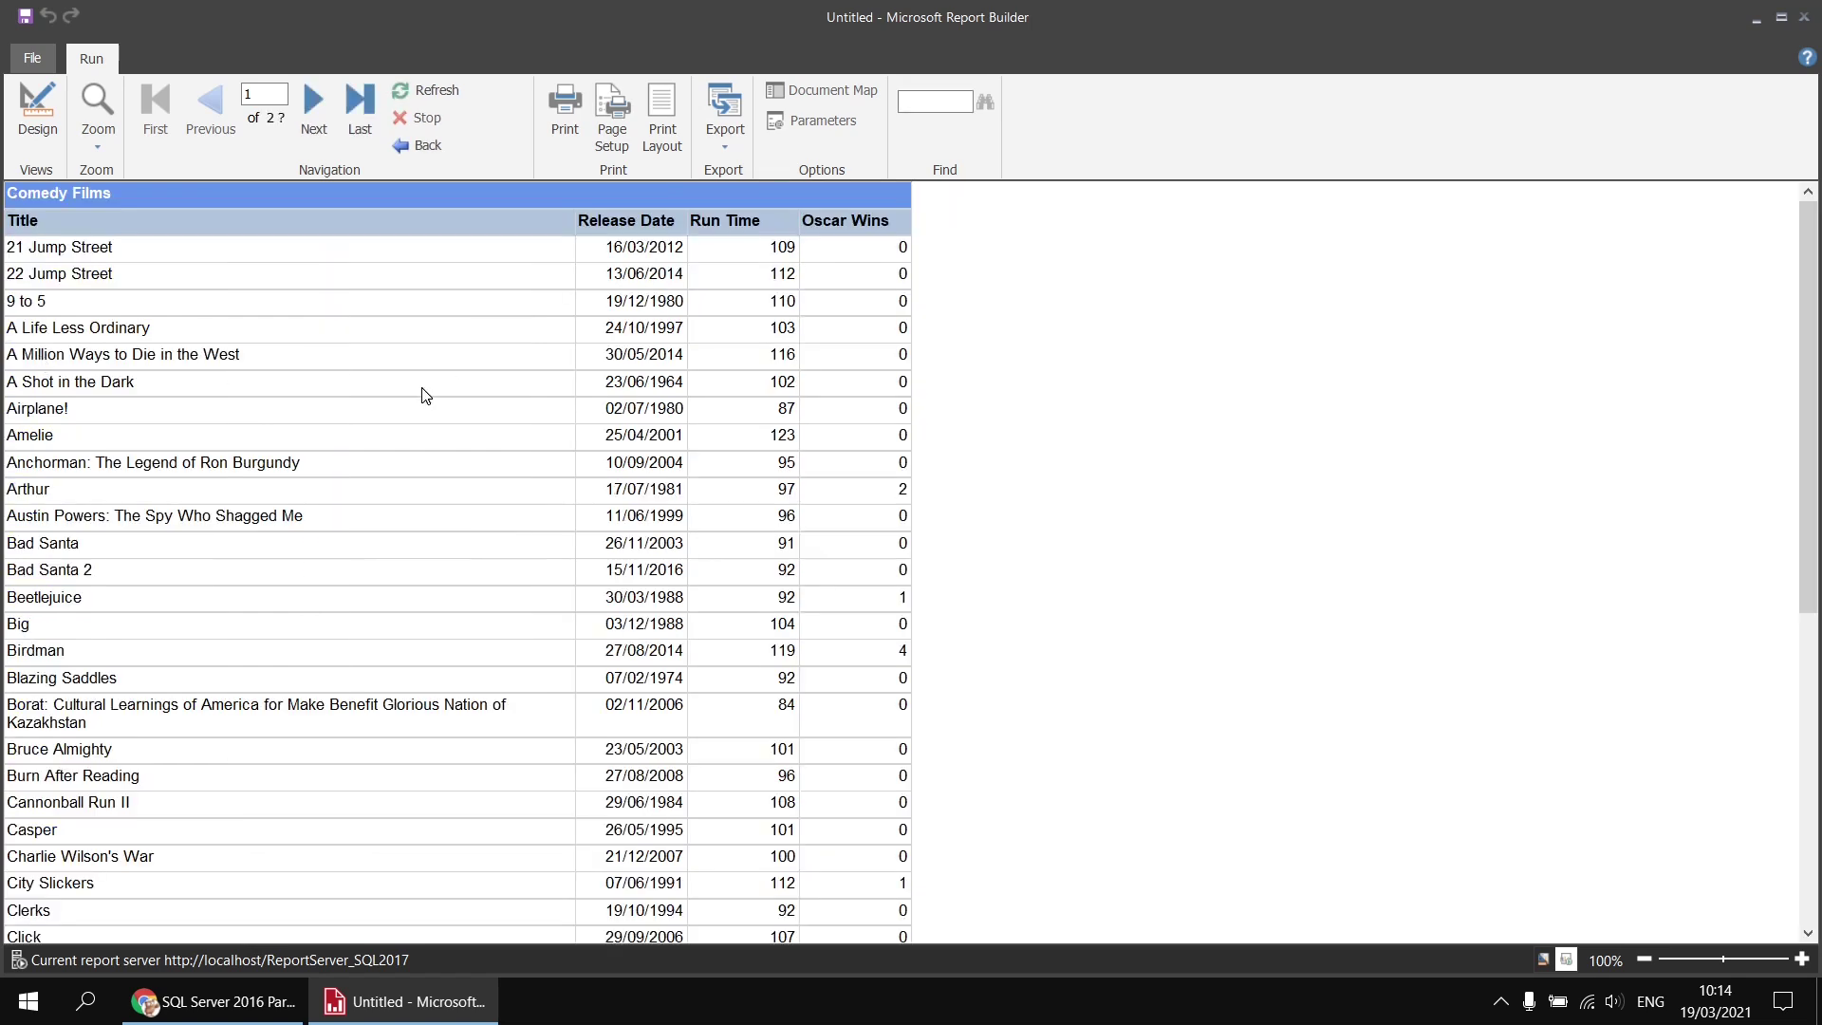
pyautogui.click(425, 146)
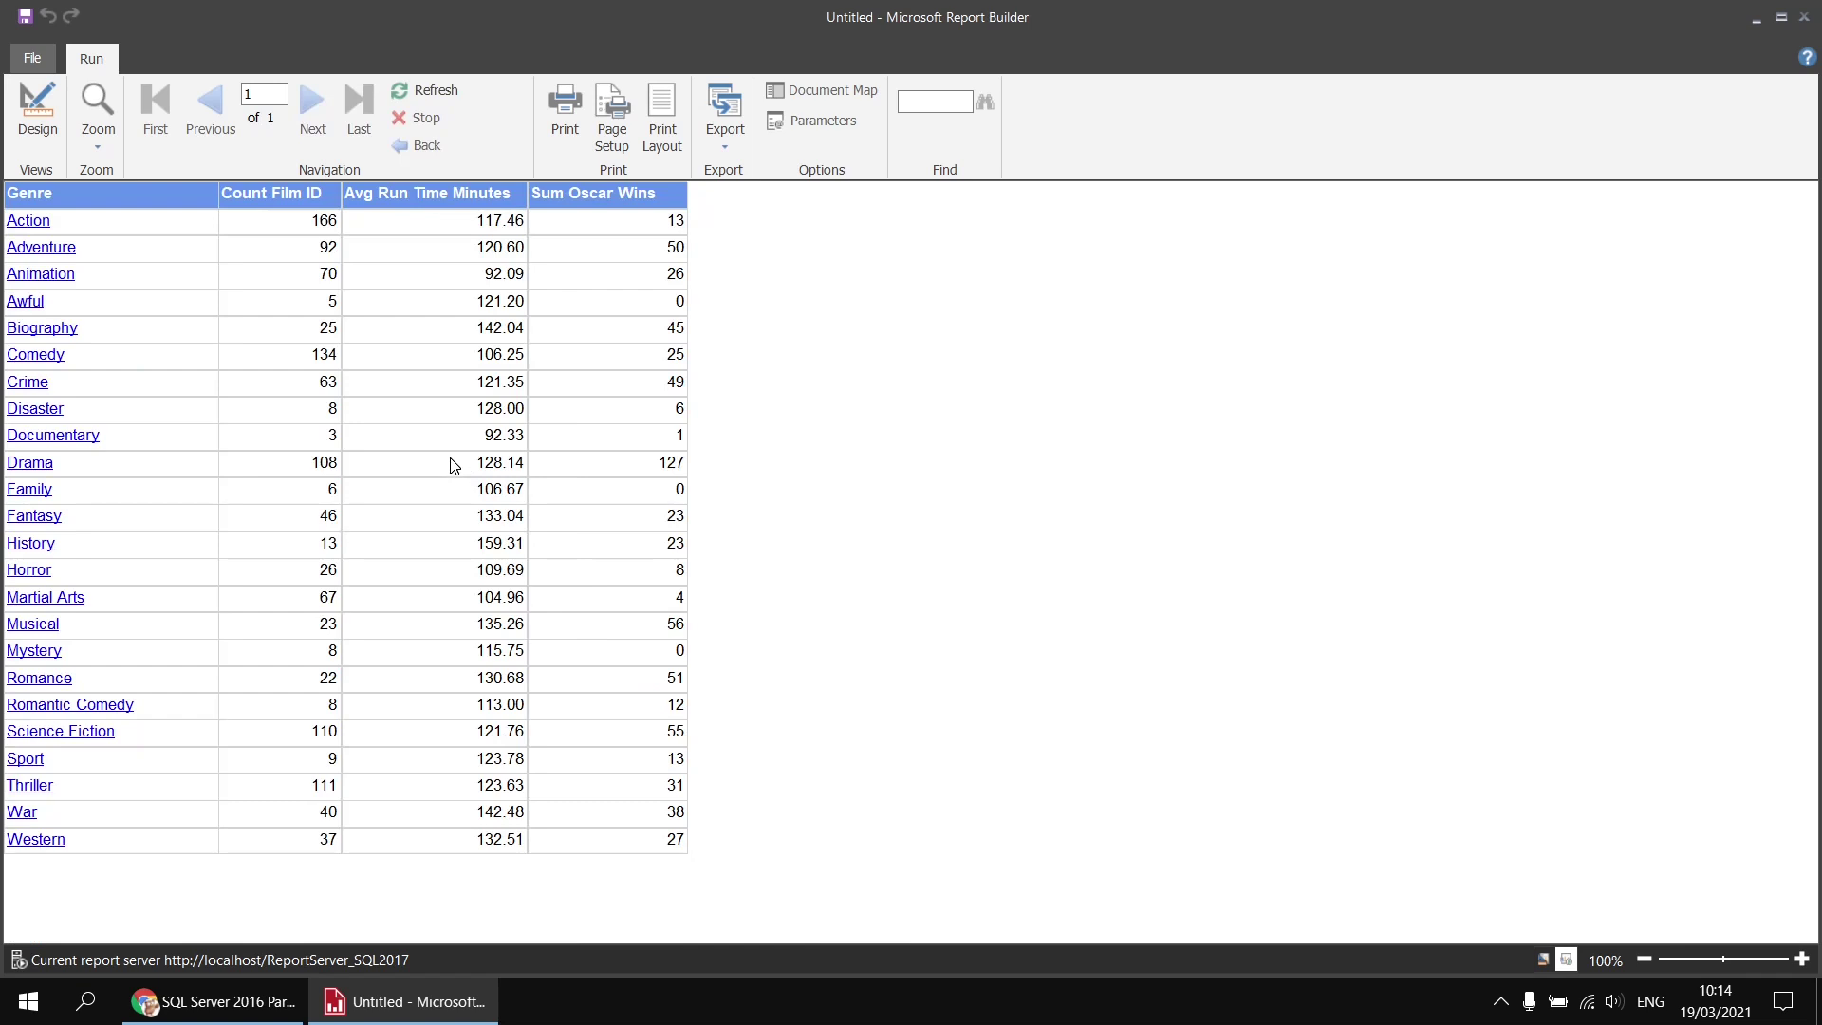
pyautogui.click(37, 112)
# Step: Save the report as Genre Parent Report in the Drill Through Reports folder on the report server
pyautogui.click(25, 16)
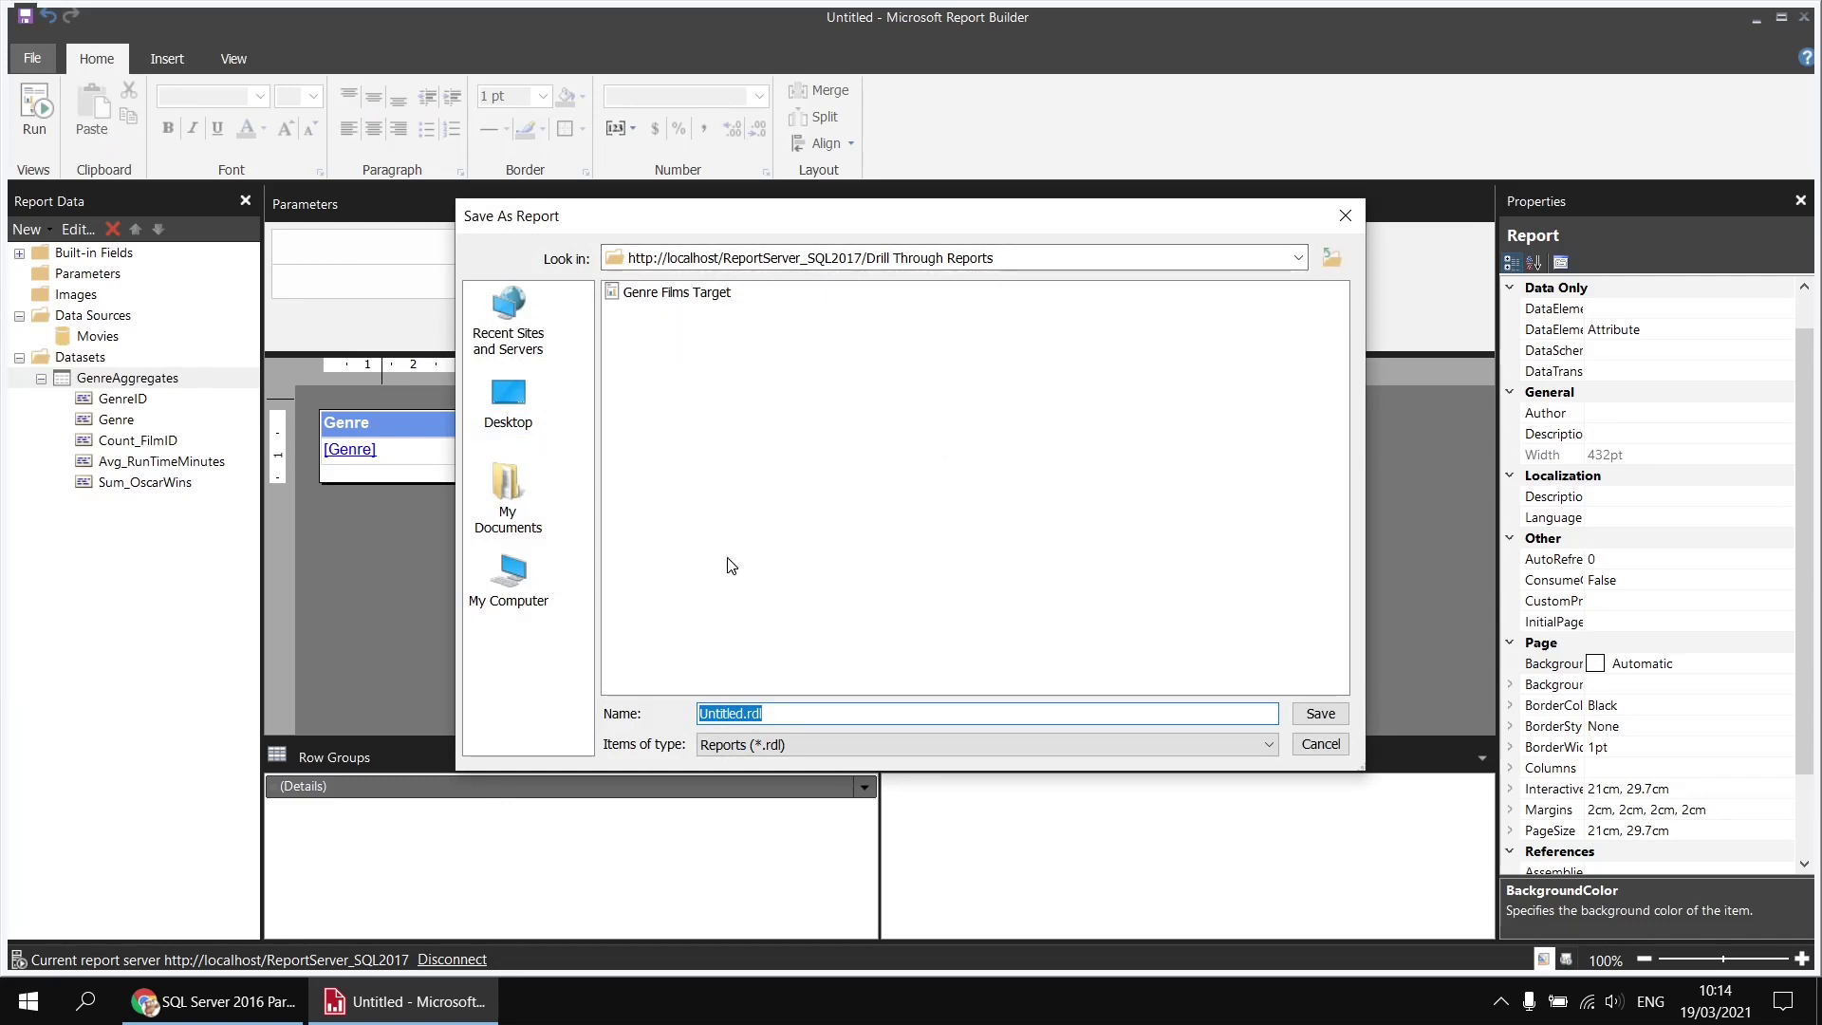
pyautogui.write('Genre Parent Report')
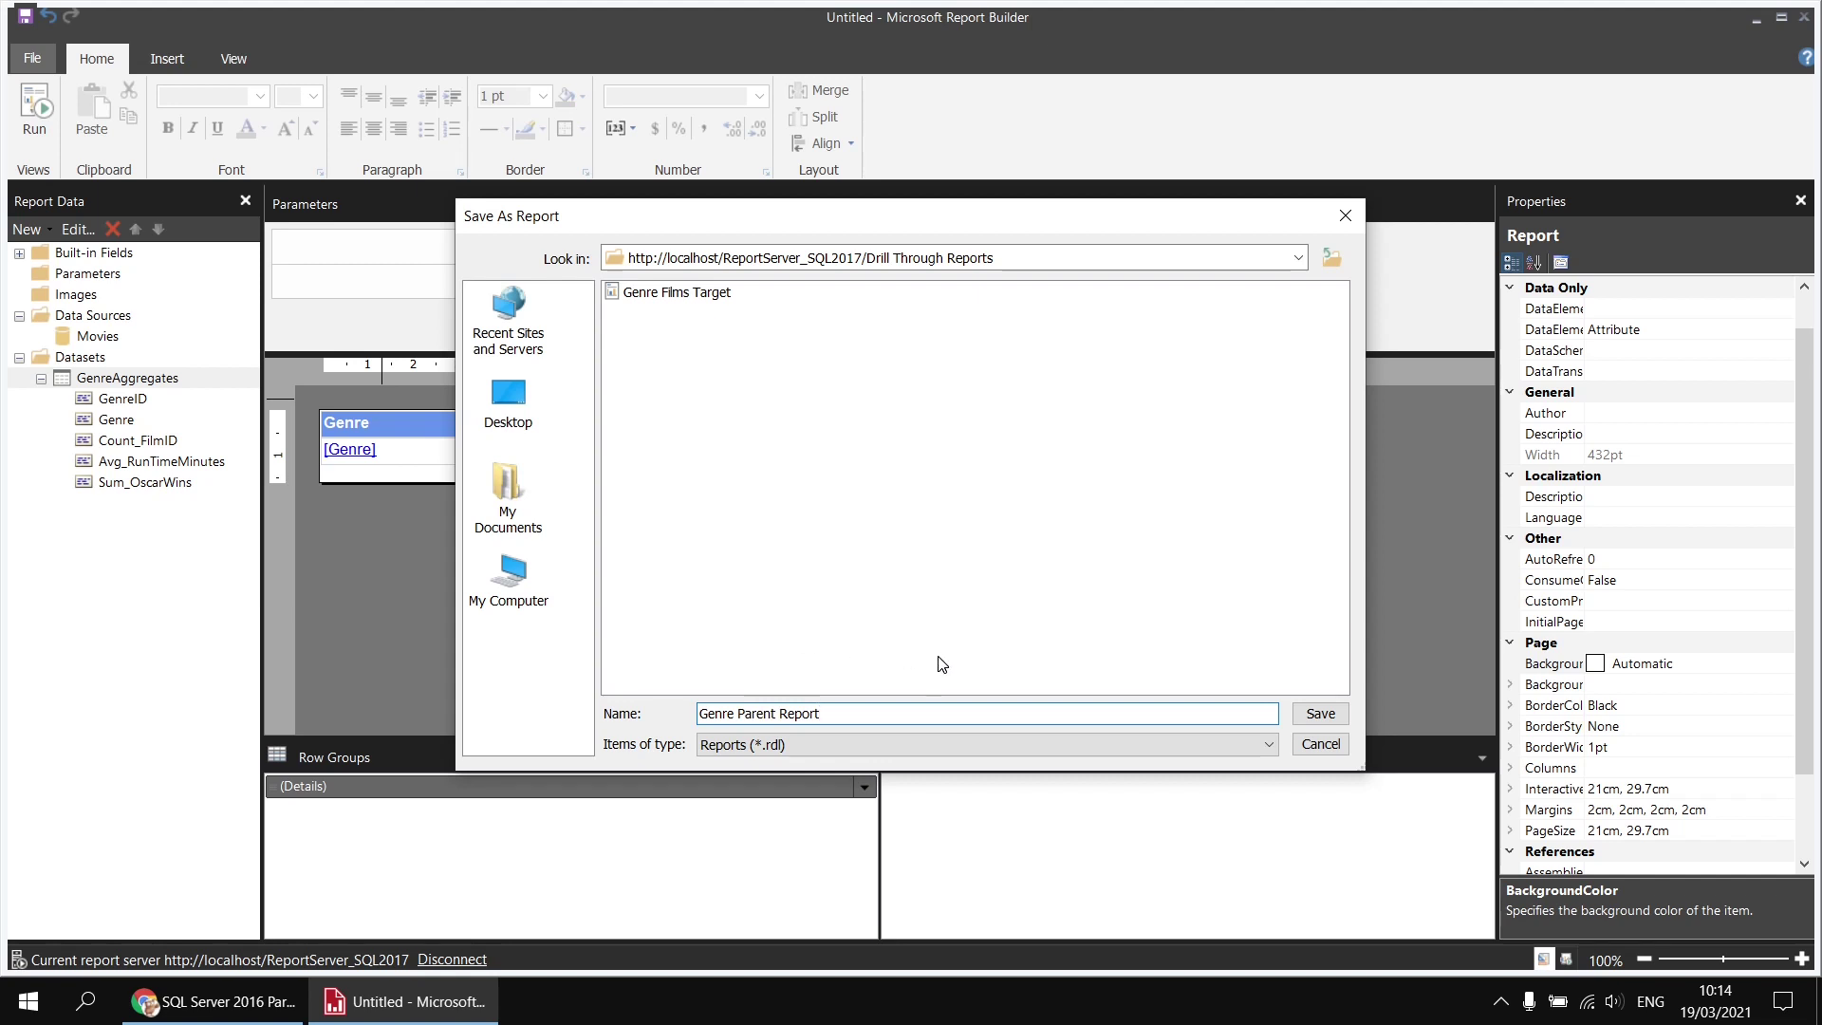
pyautogui.click(1322, 716)
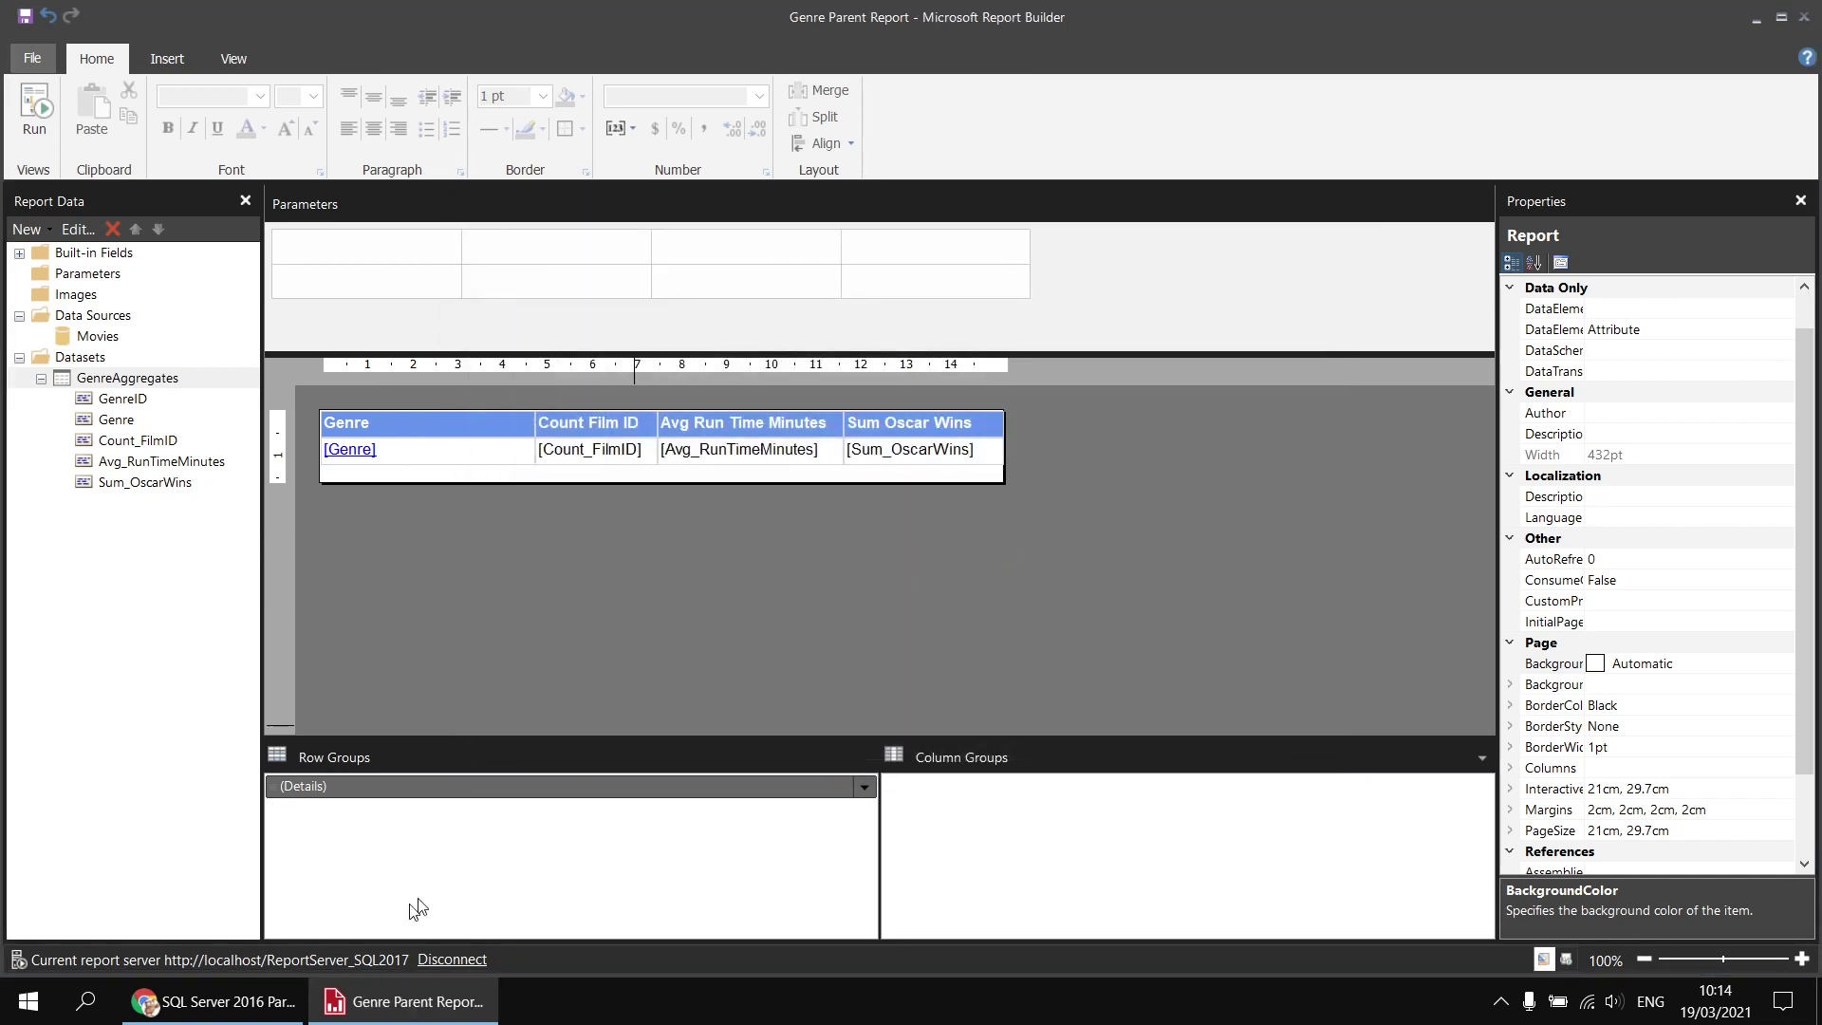
# Step: Switch to the browser, refresh the Drill Through Reports folder in the web portal, and open Genre Parent Report
pyautogui.click(214, 1001)
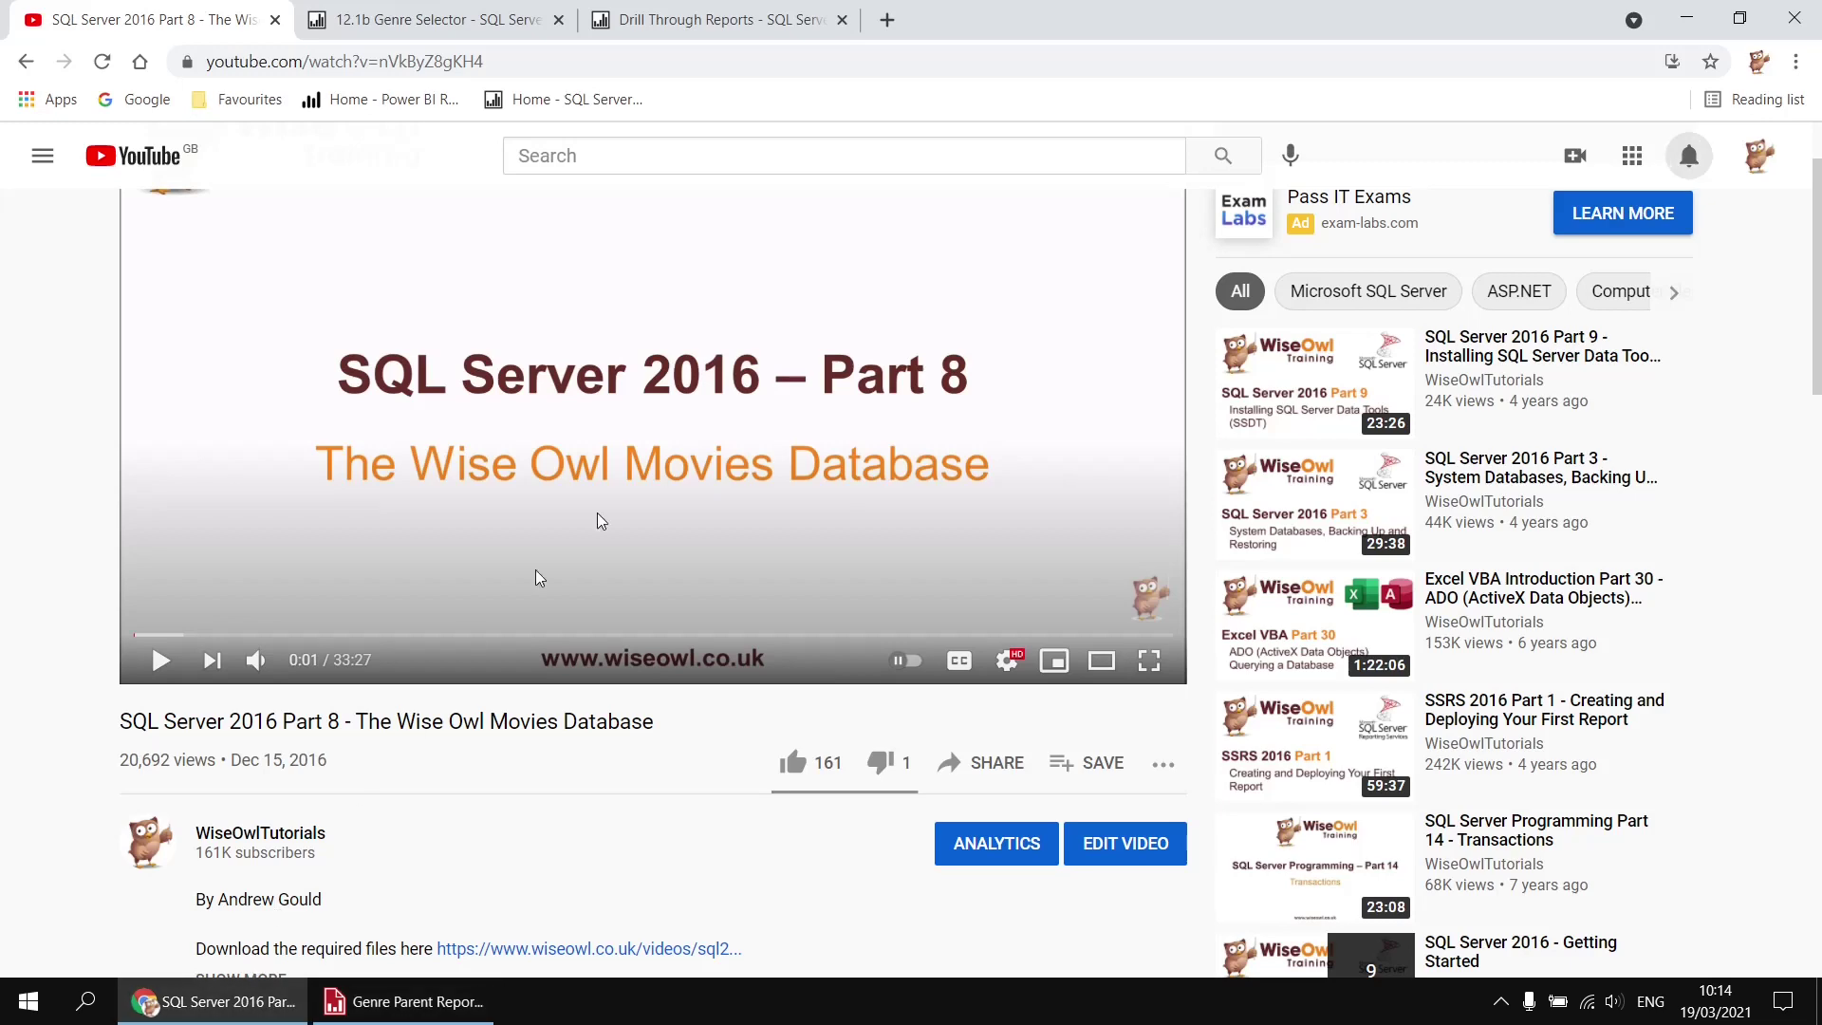
pyautogui.click(745, 21)
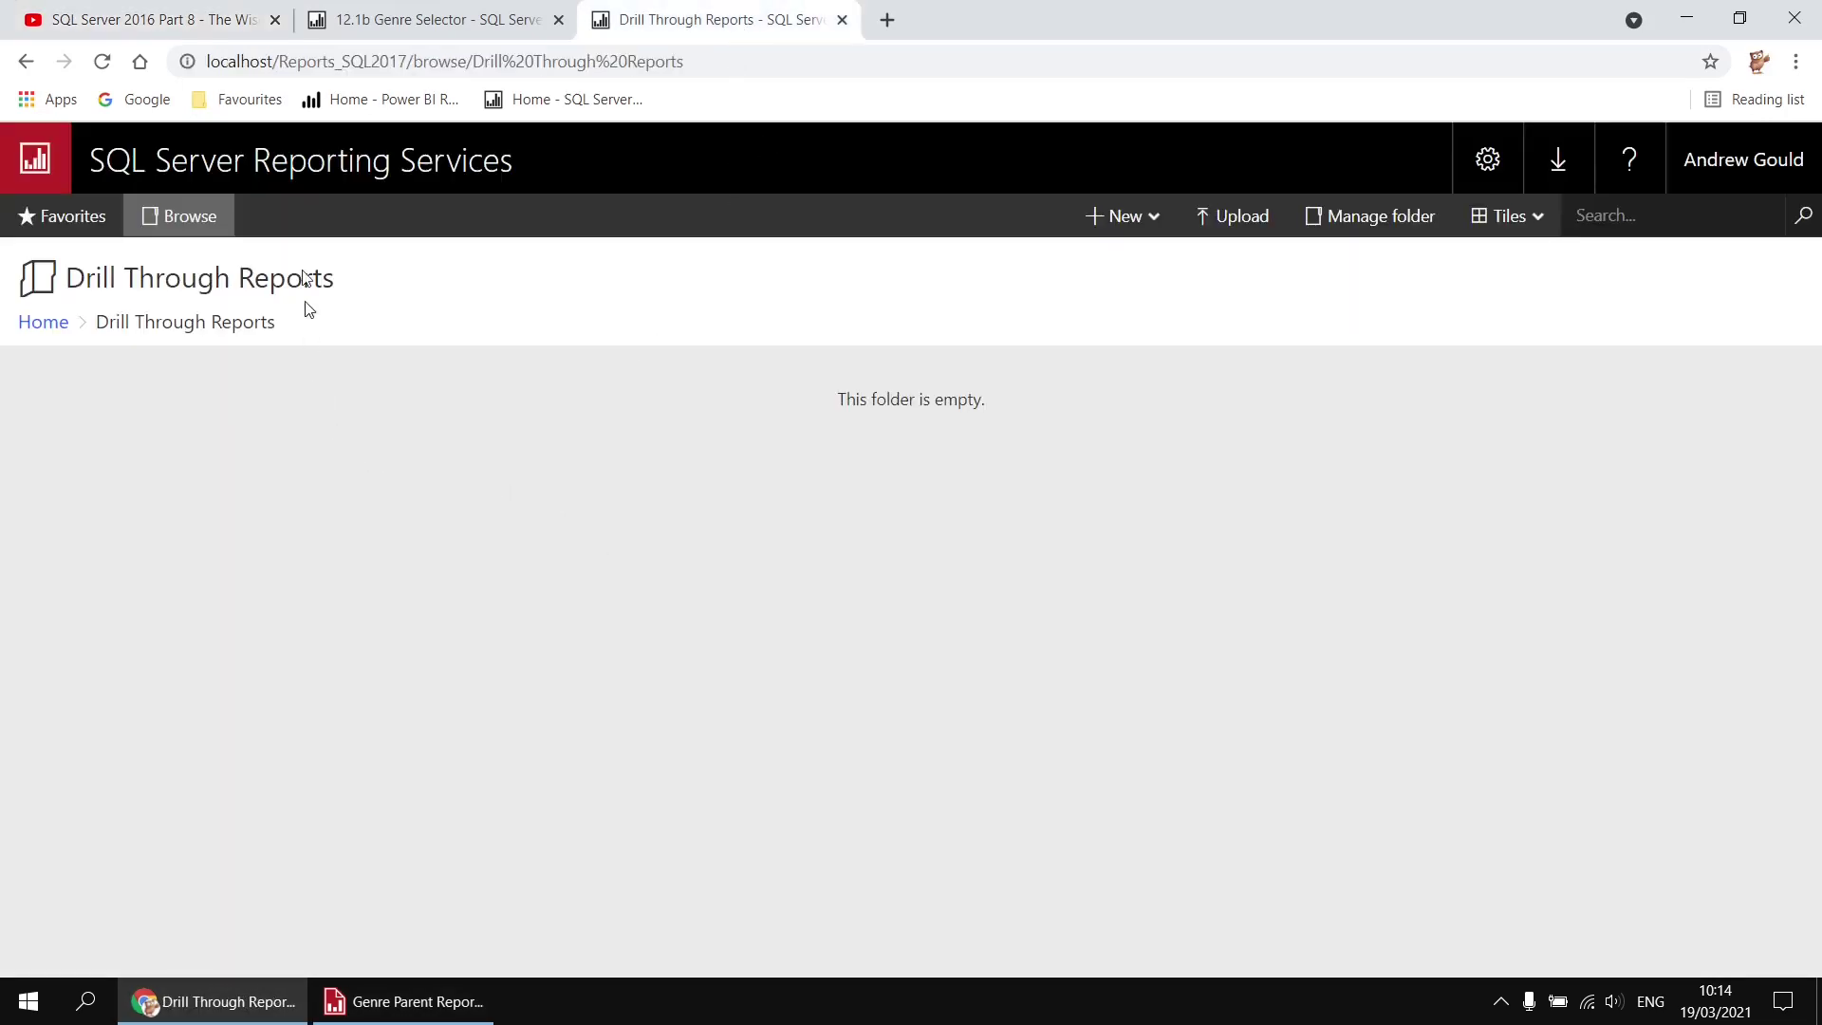
pyautogui.click(102, 61)
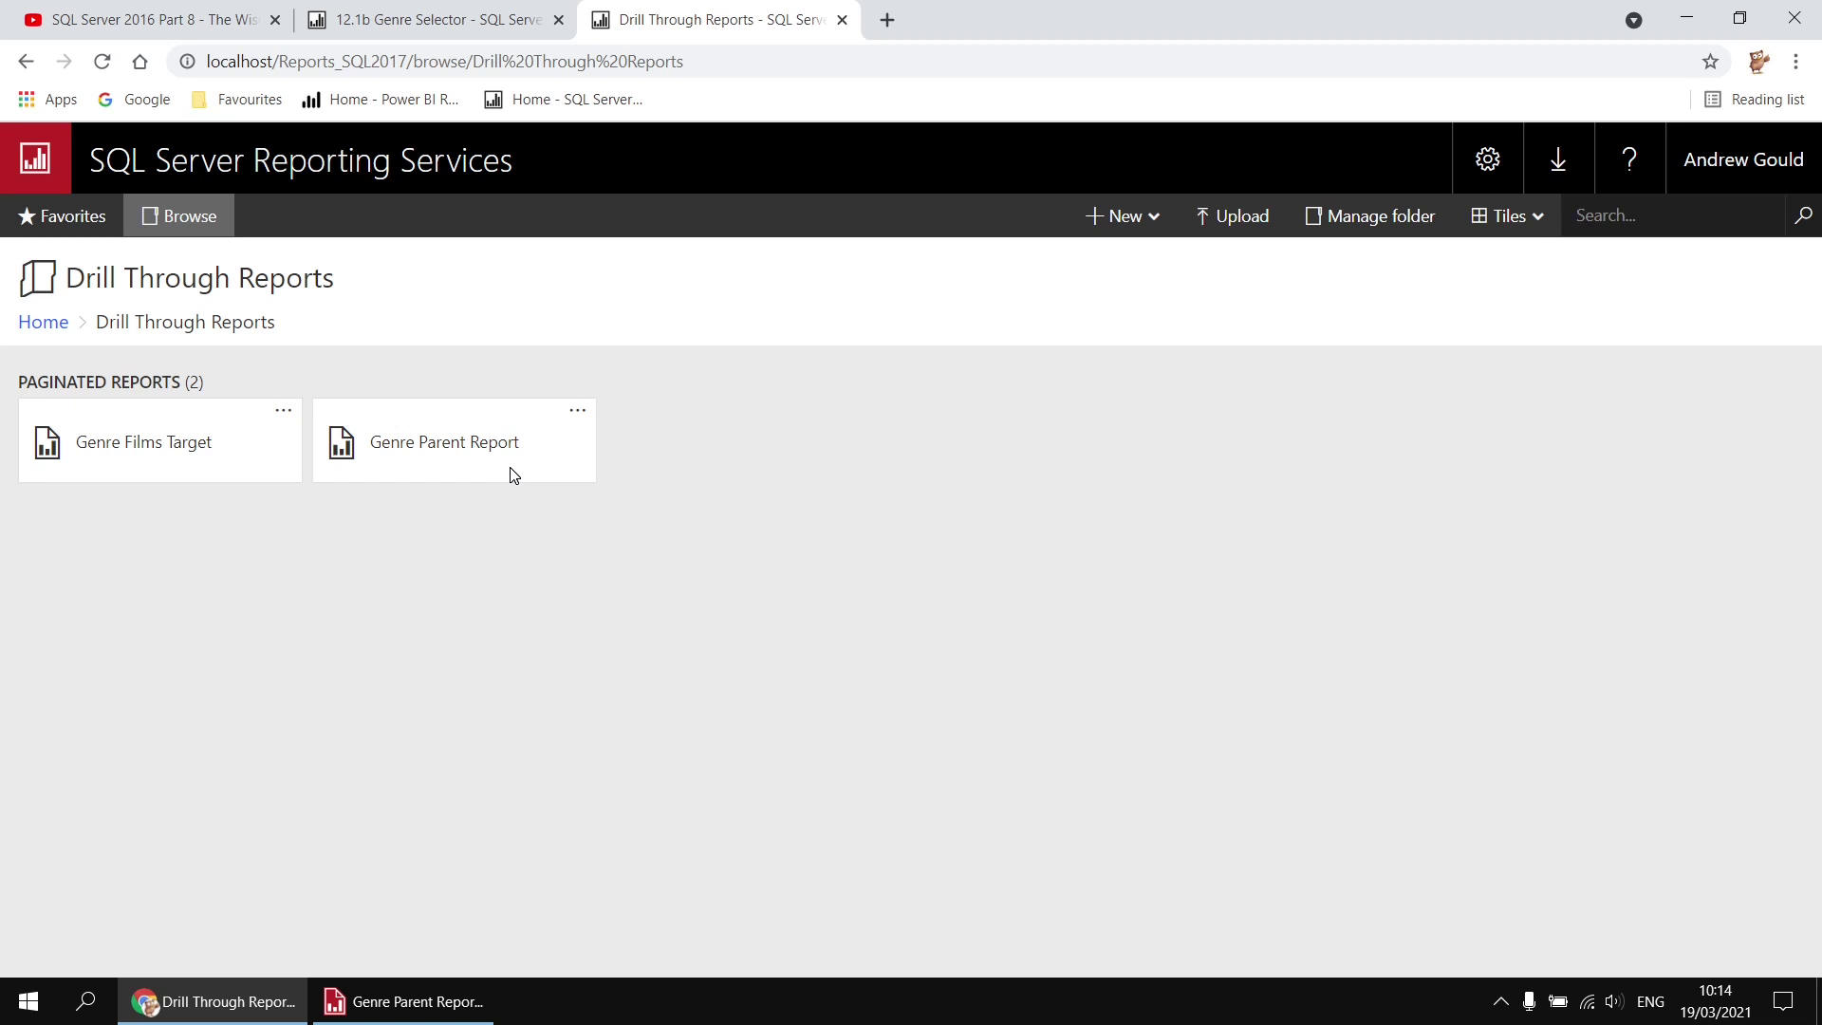
pyautogui.click(460, 447)
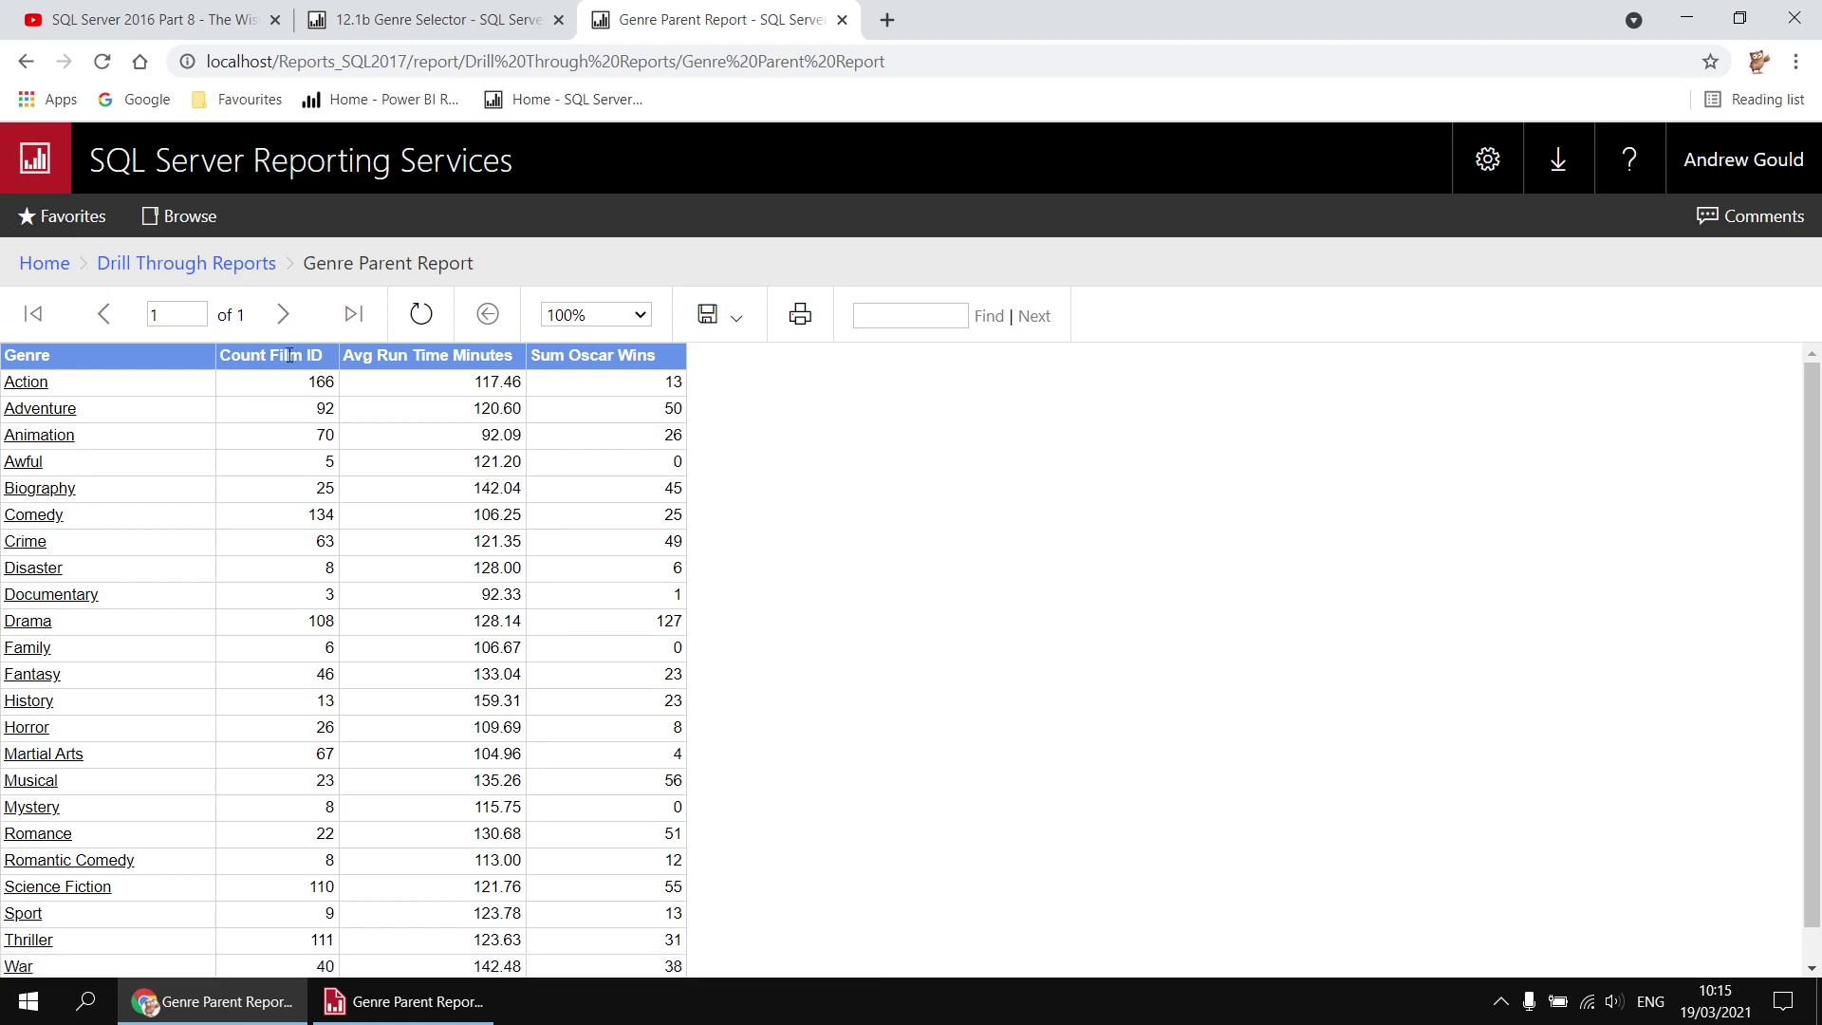
# Step: Switch back to Report Builder and set the Genre data cell's font Color property to the expression ="Blue"
pyautogui.click(382, 1010)
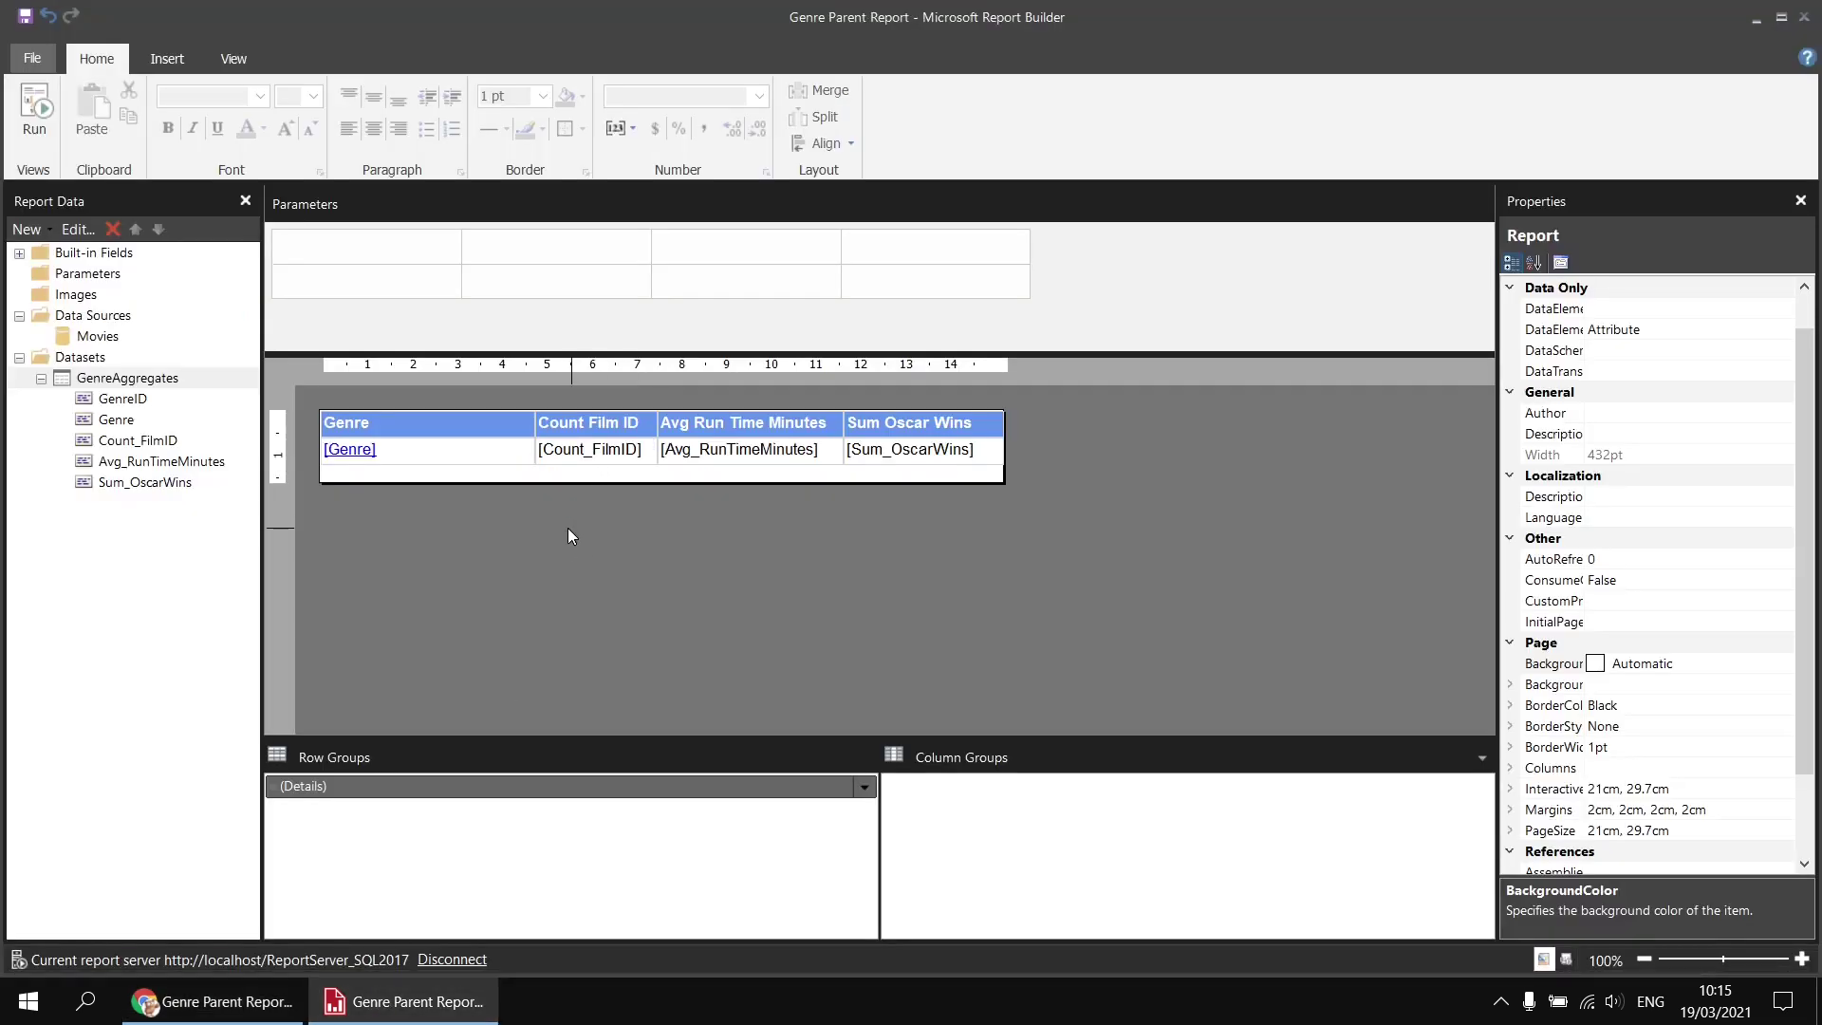
pyautogui.click(414, 462)
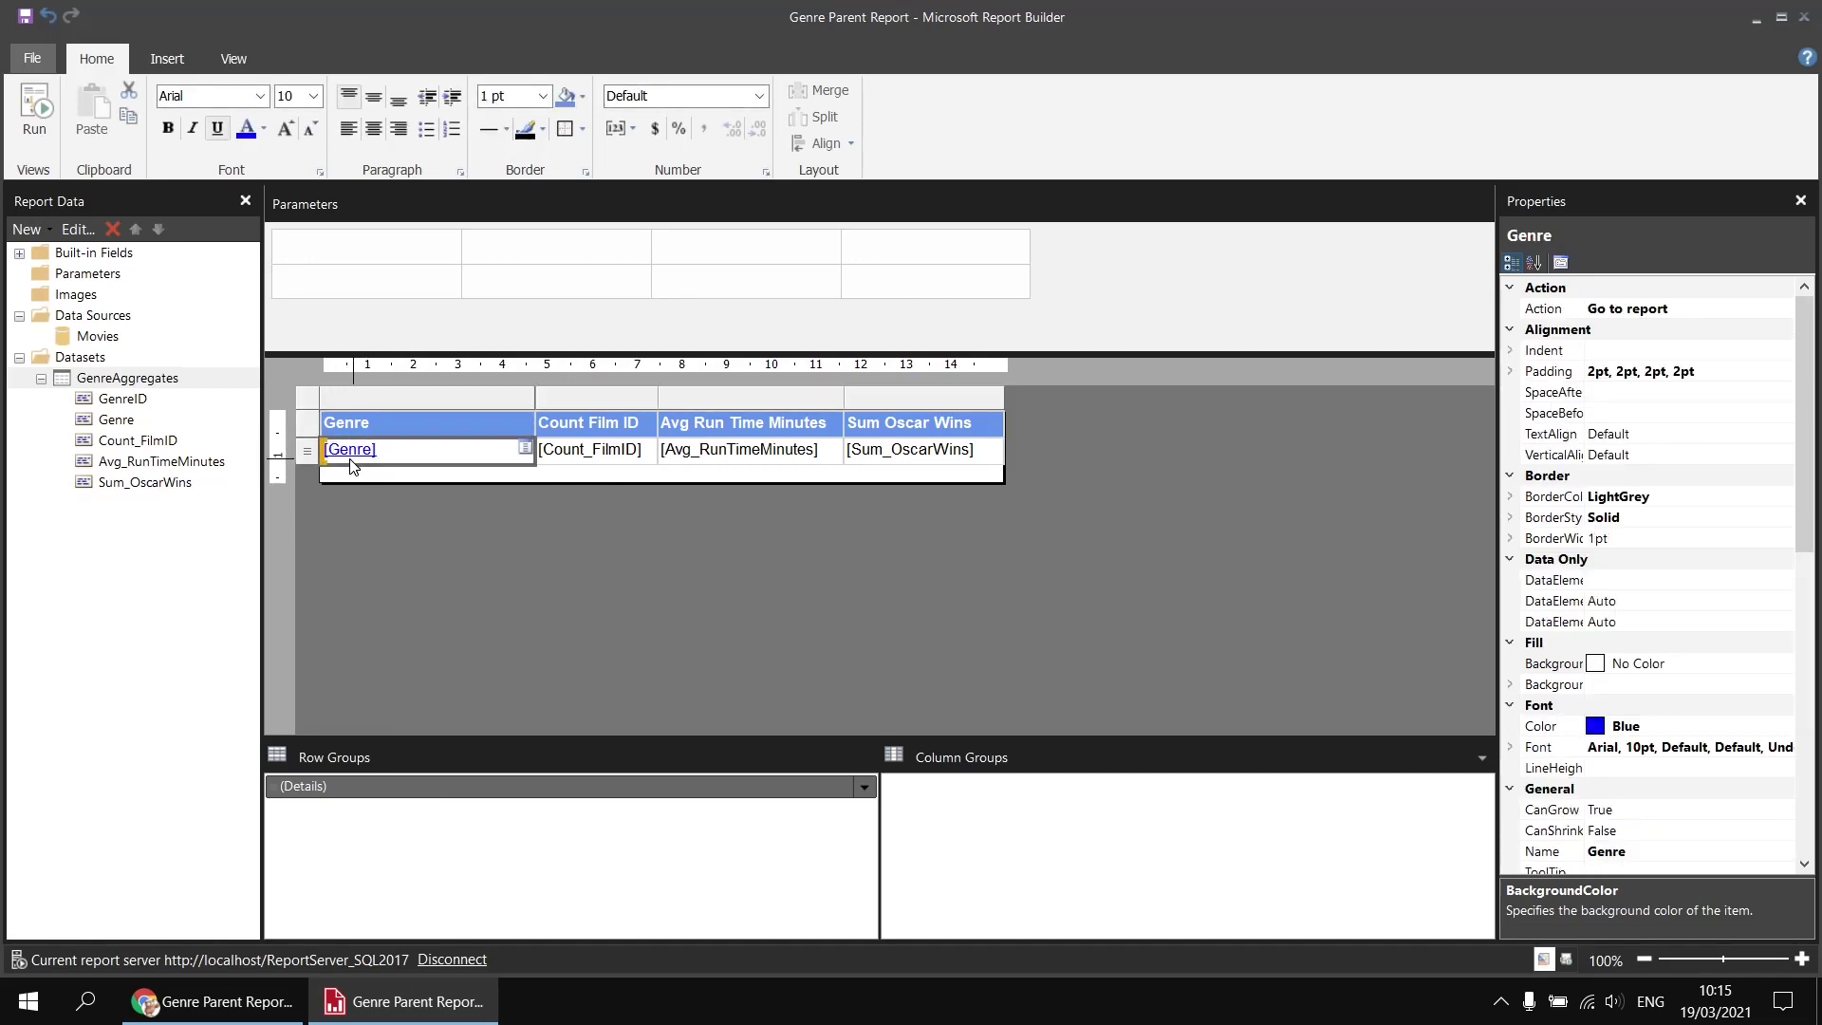
pyautogui.click(1618, 735)
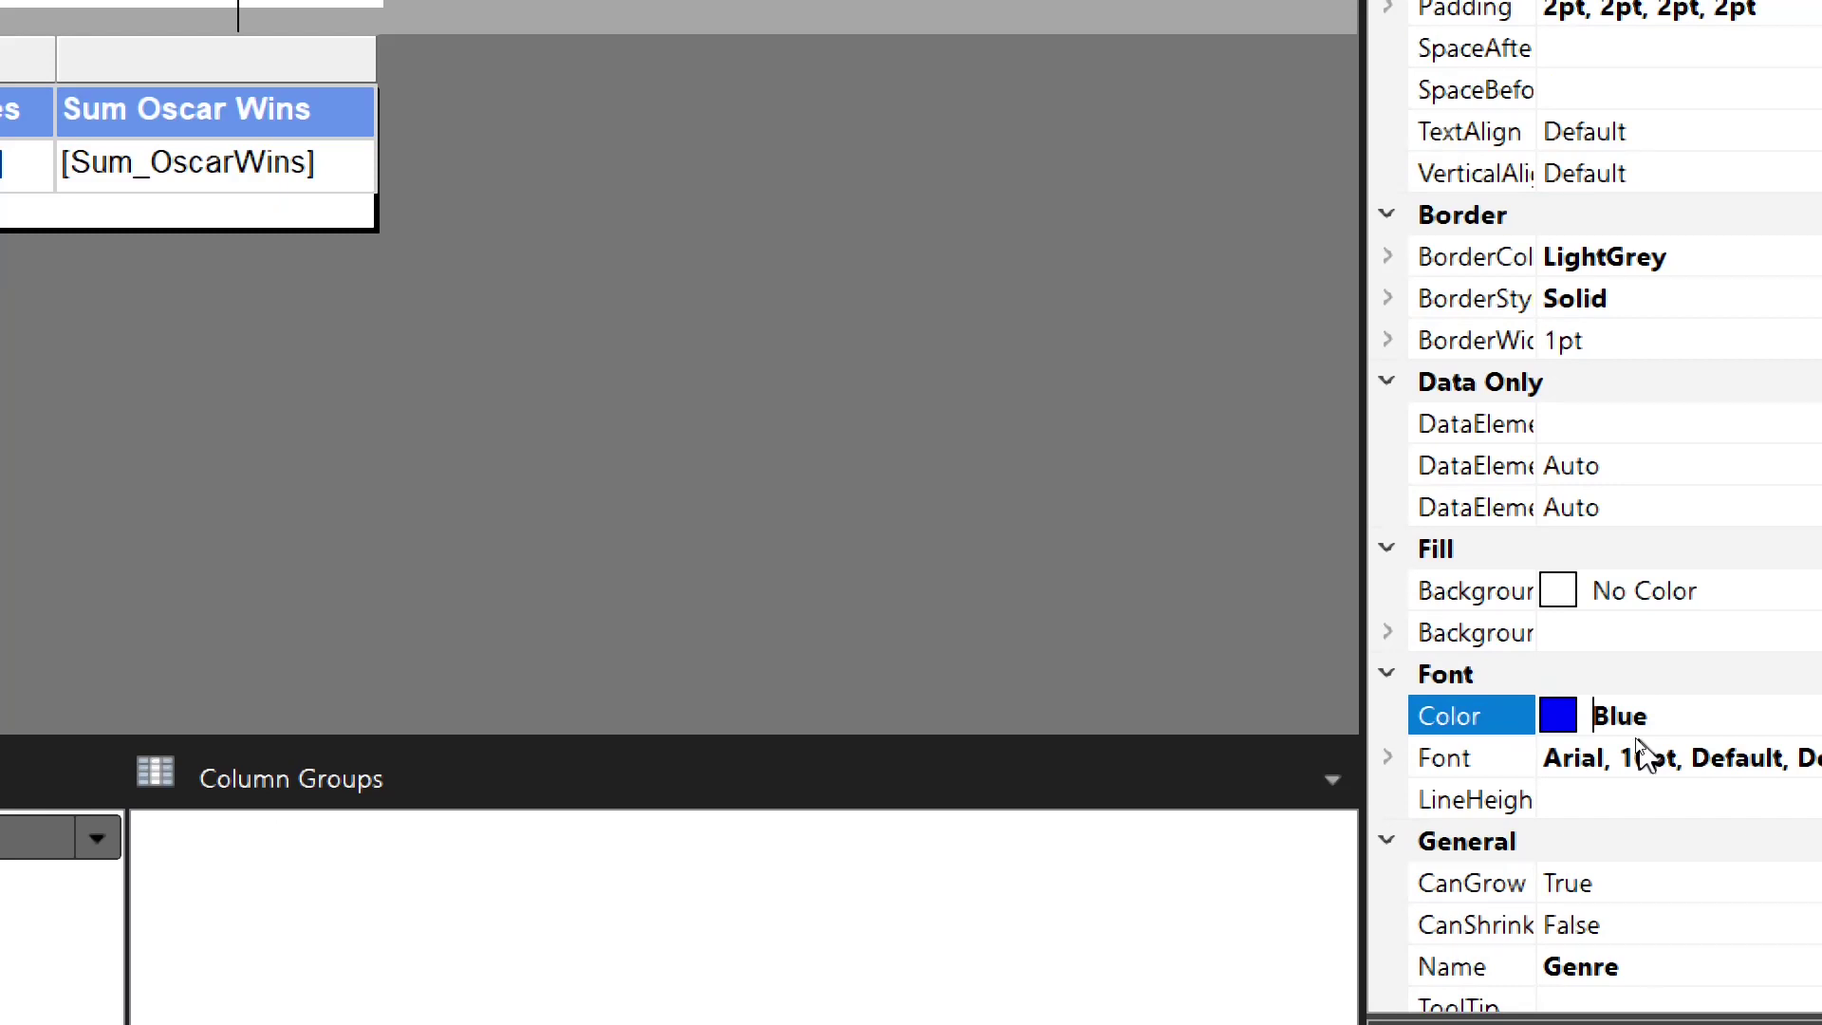
pyautogui.write('=')
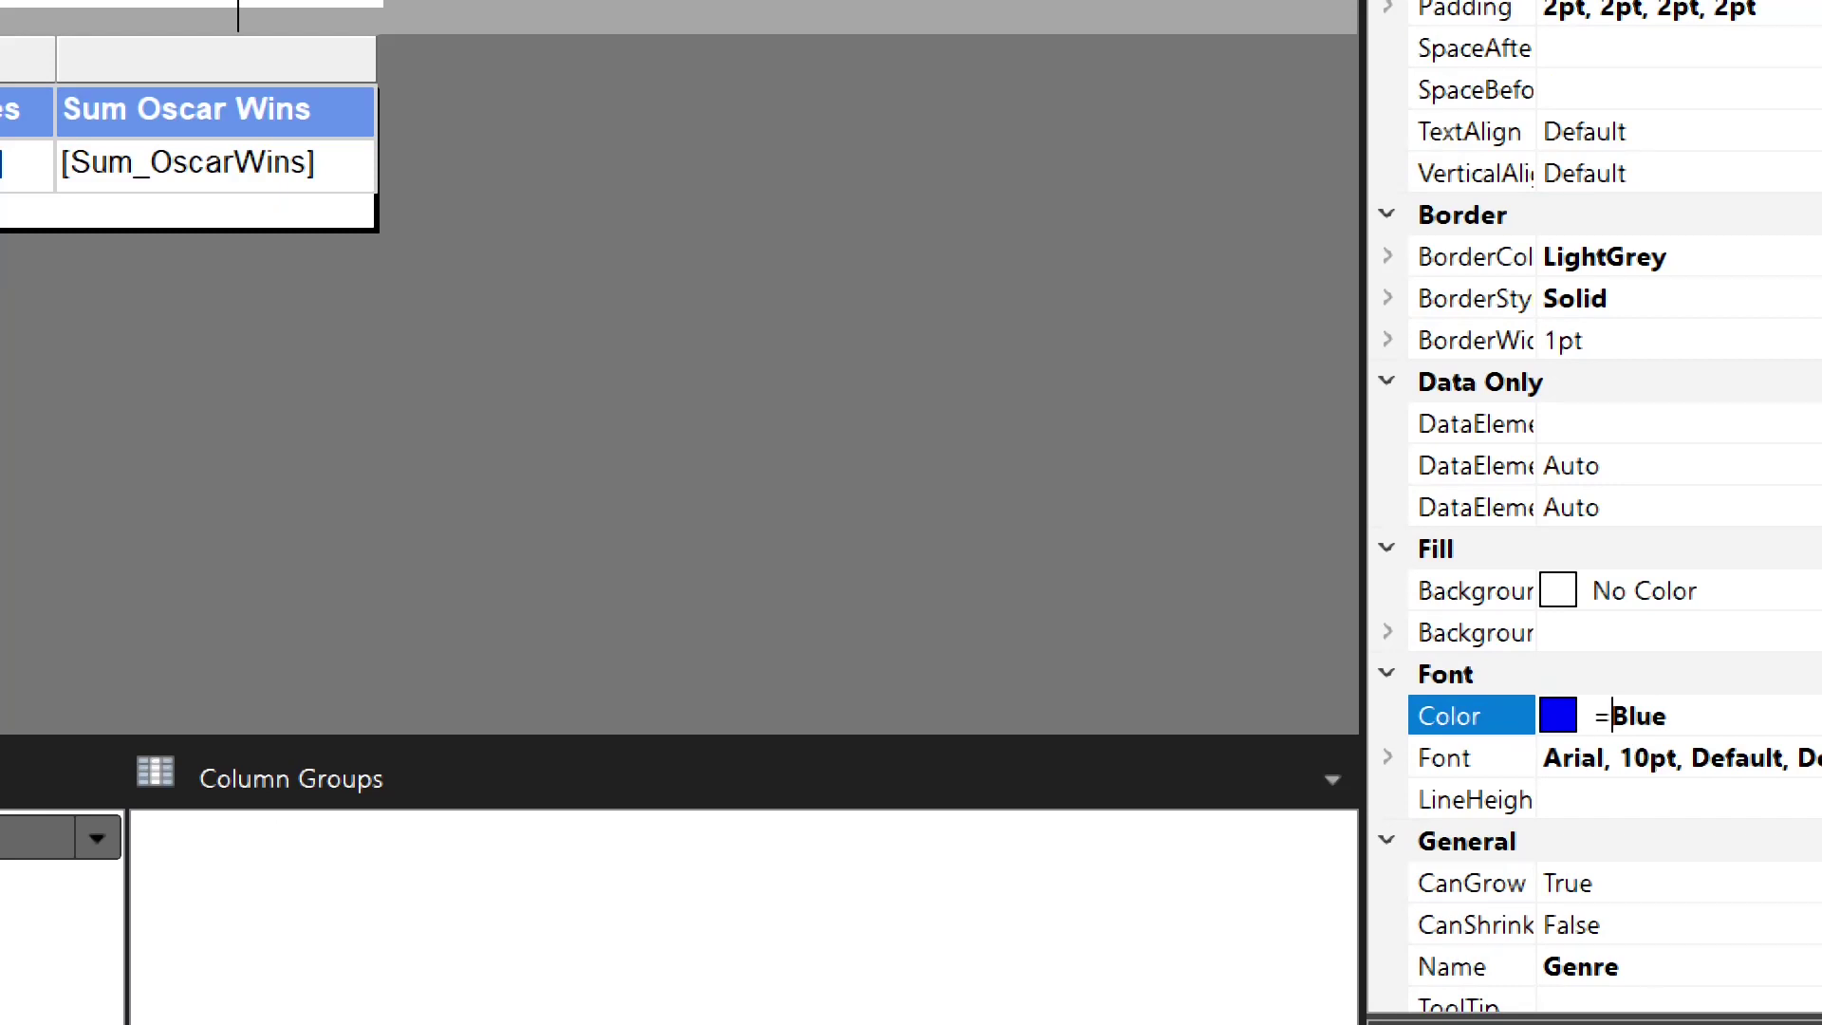
pyautogui.write('"Blue"')
pyautogui.press('Return')
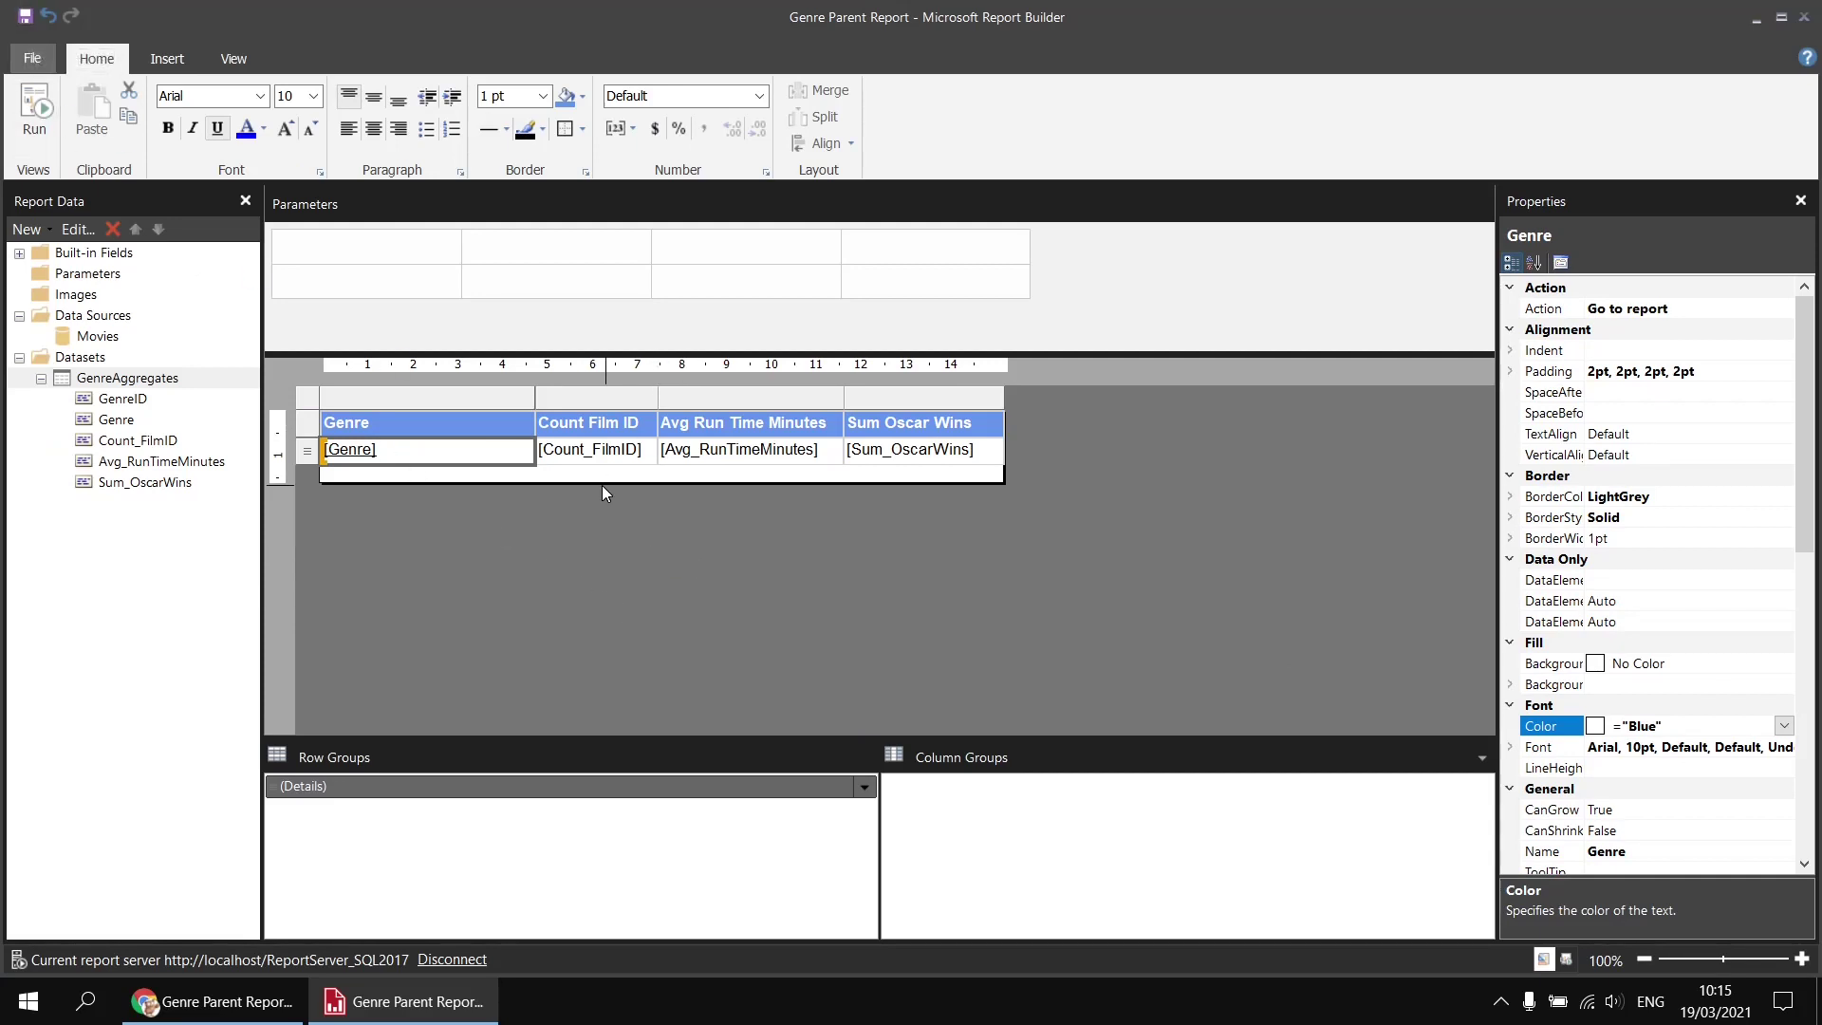
# Step: Switch to the browser, reload Genre Parent Report, and open Genre Films Target from the Drill Through Reports folder
pyautogui.click(226, 1008)
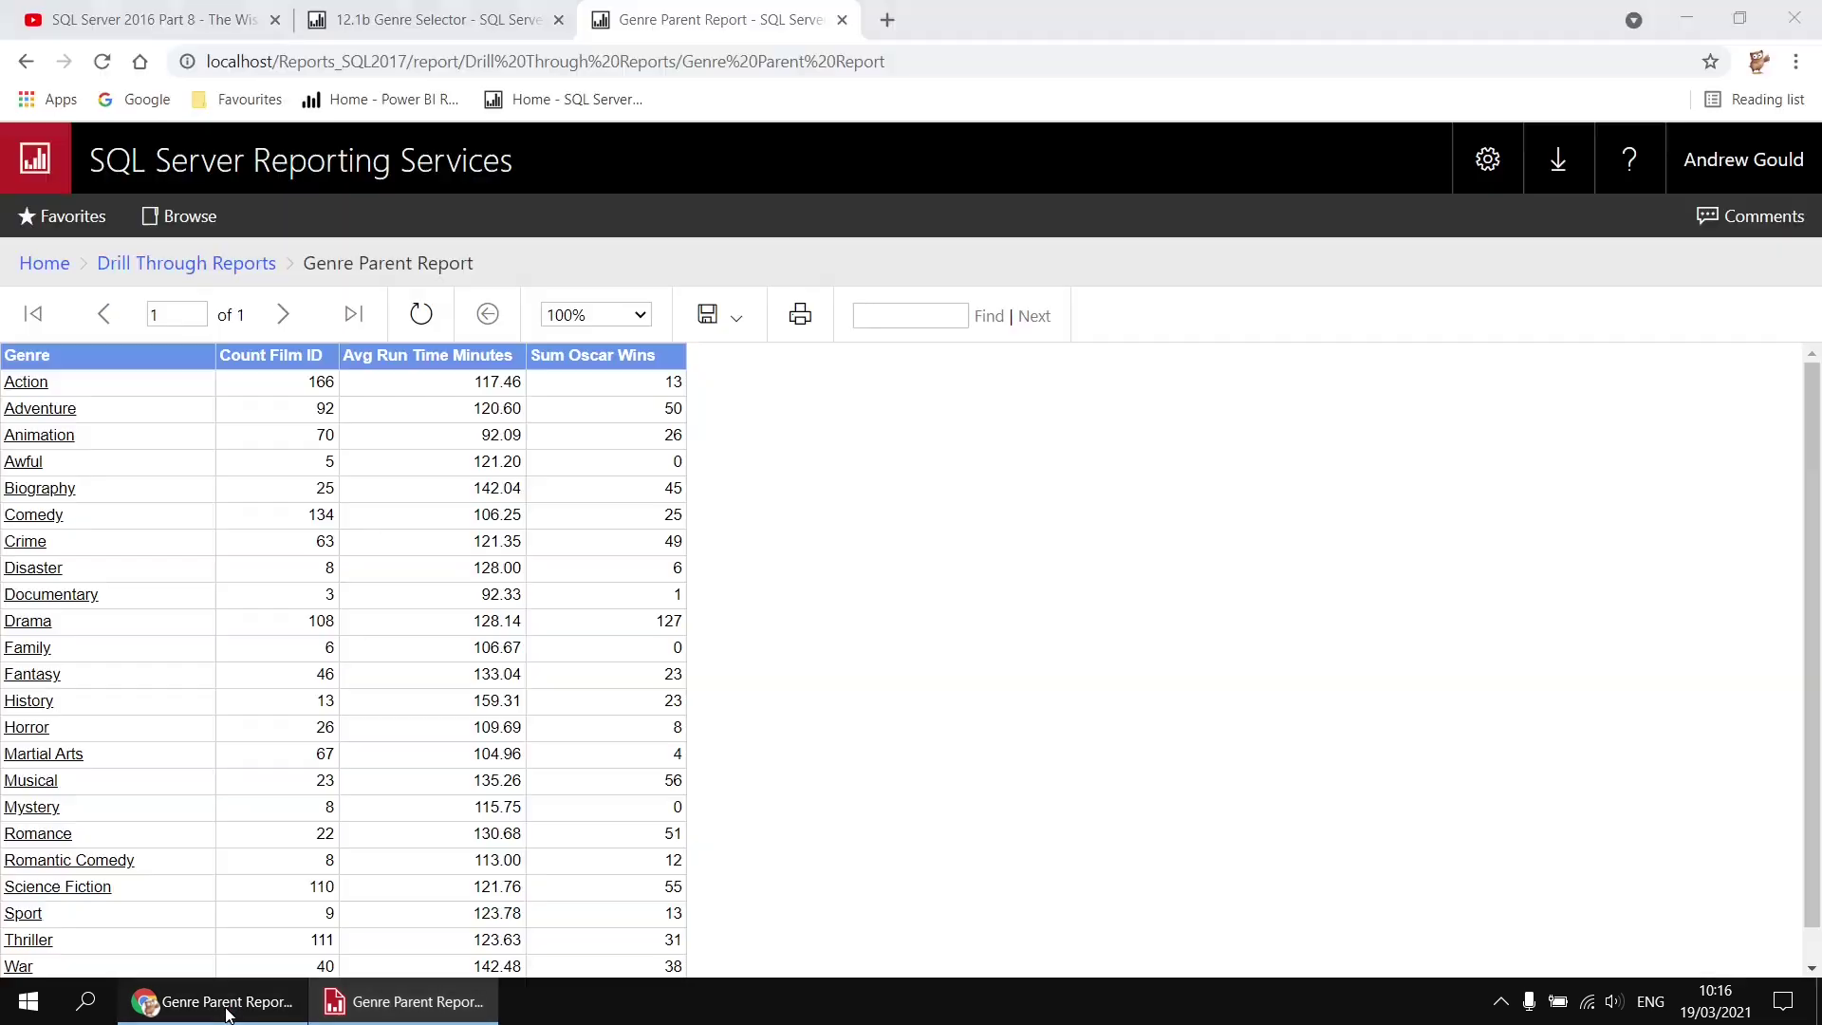
pyautogui.click(103, 63)
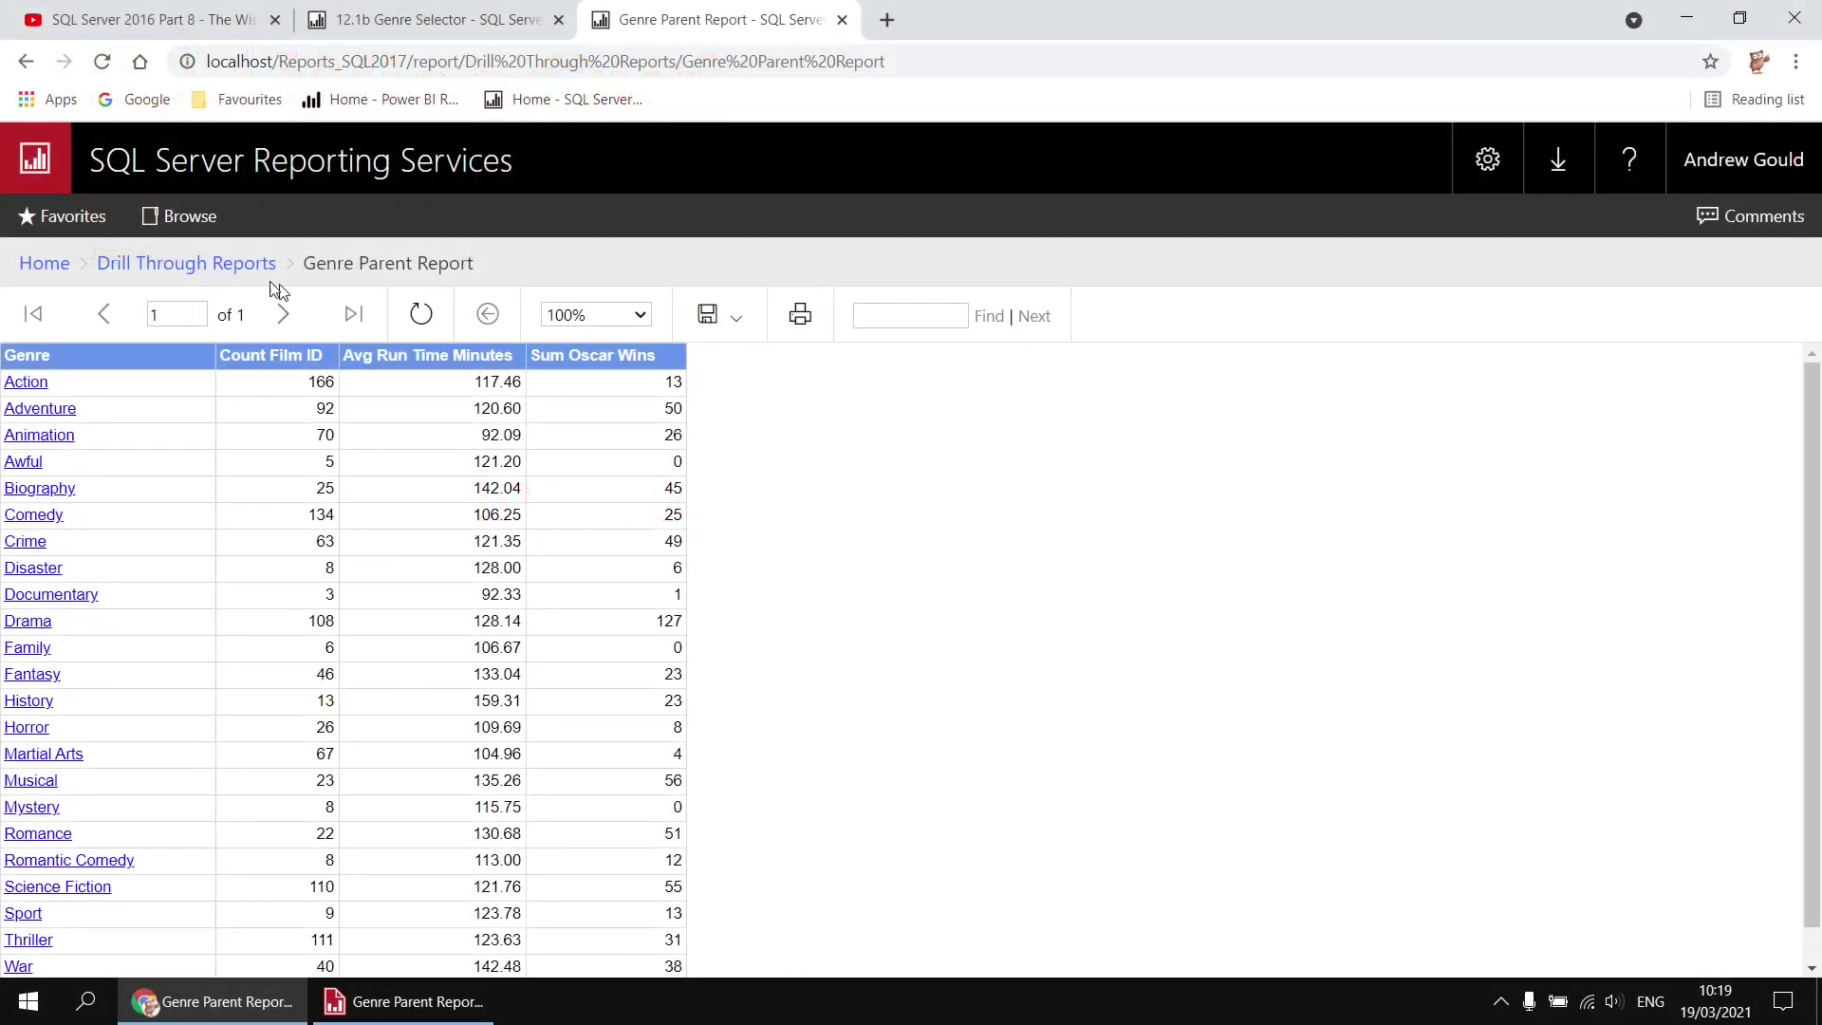
pyautogui.click(210, 268)
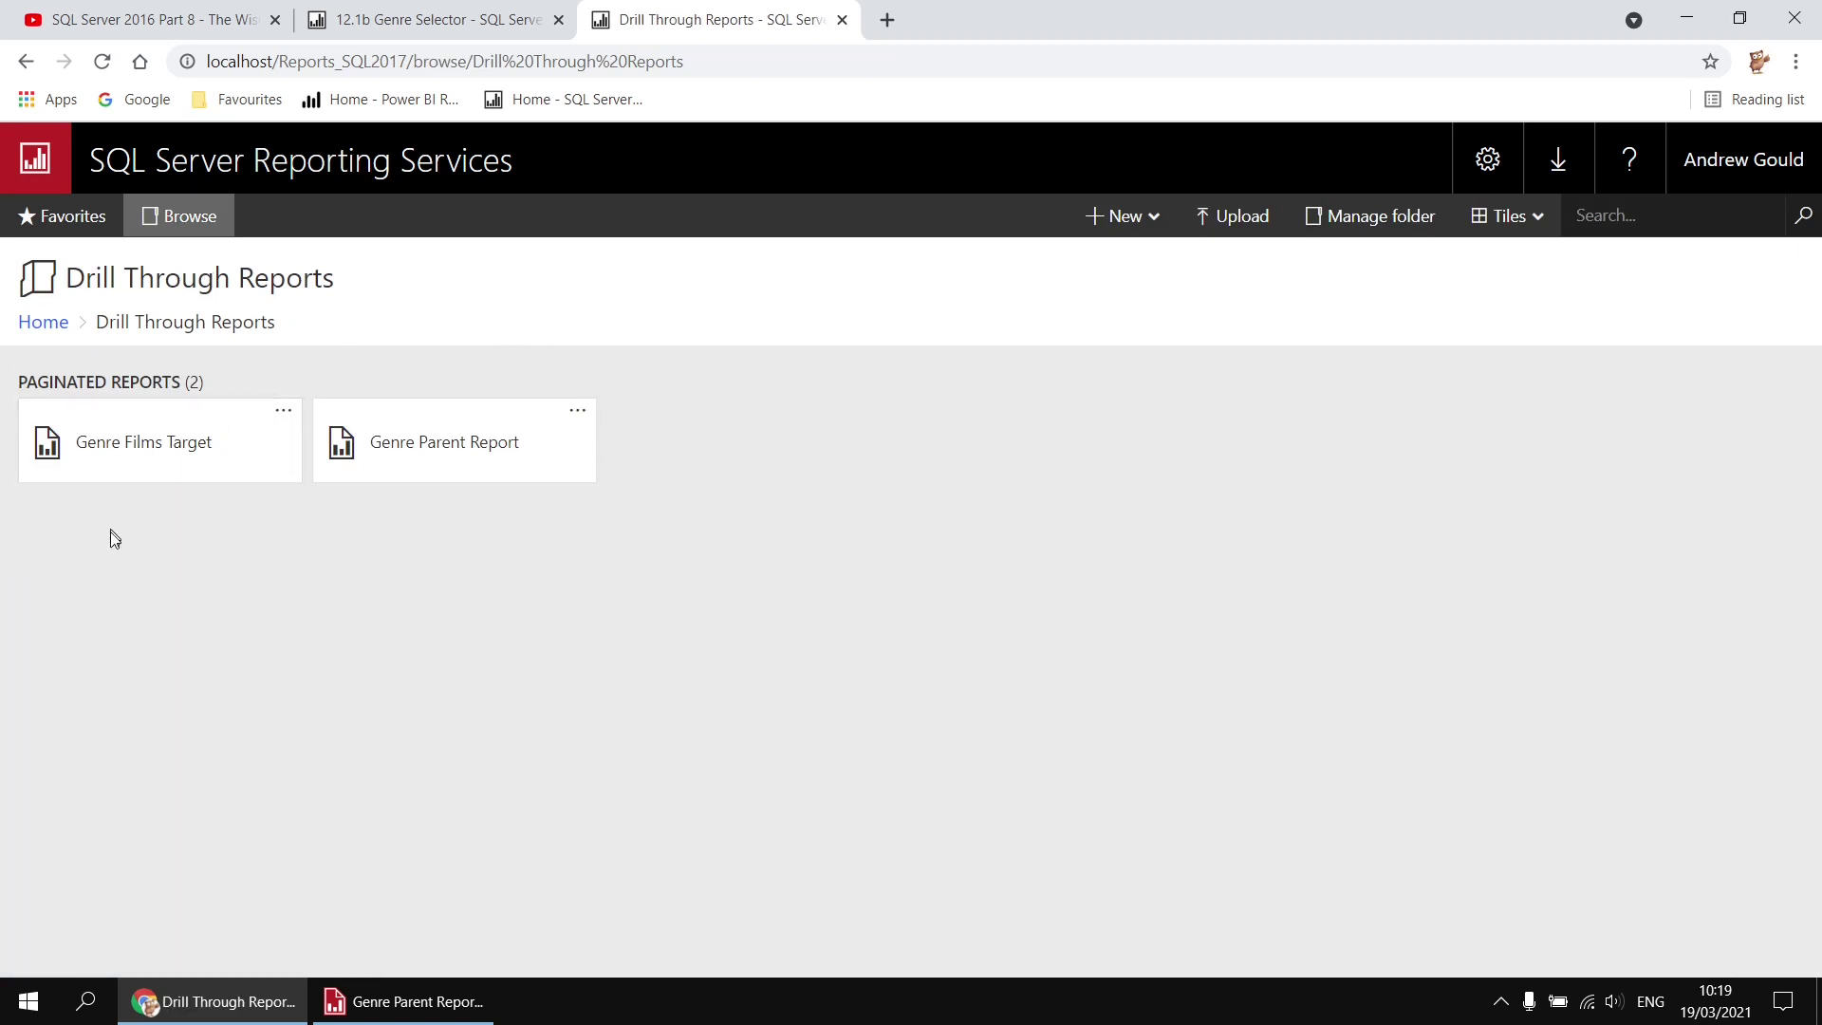
pyautogui.click(142, 445)
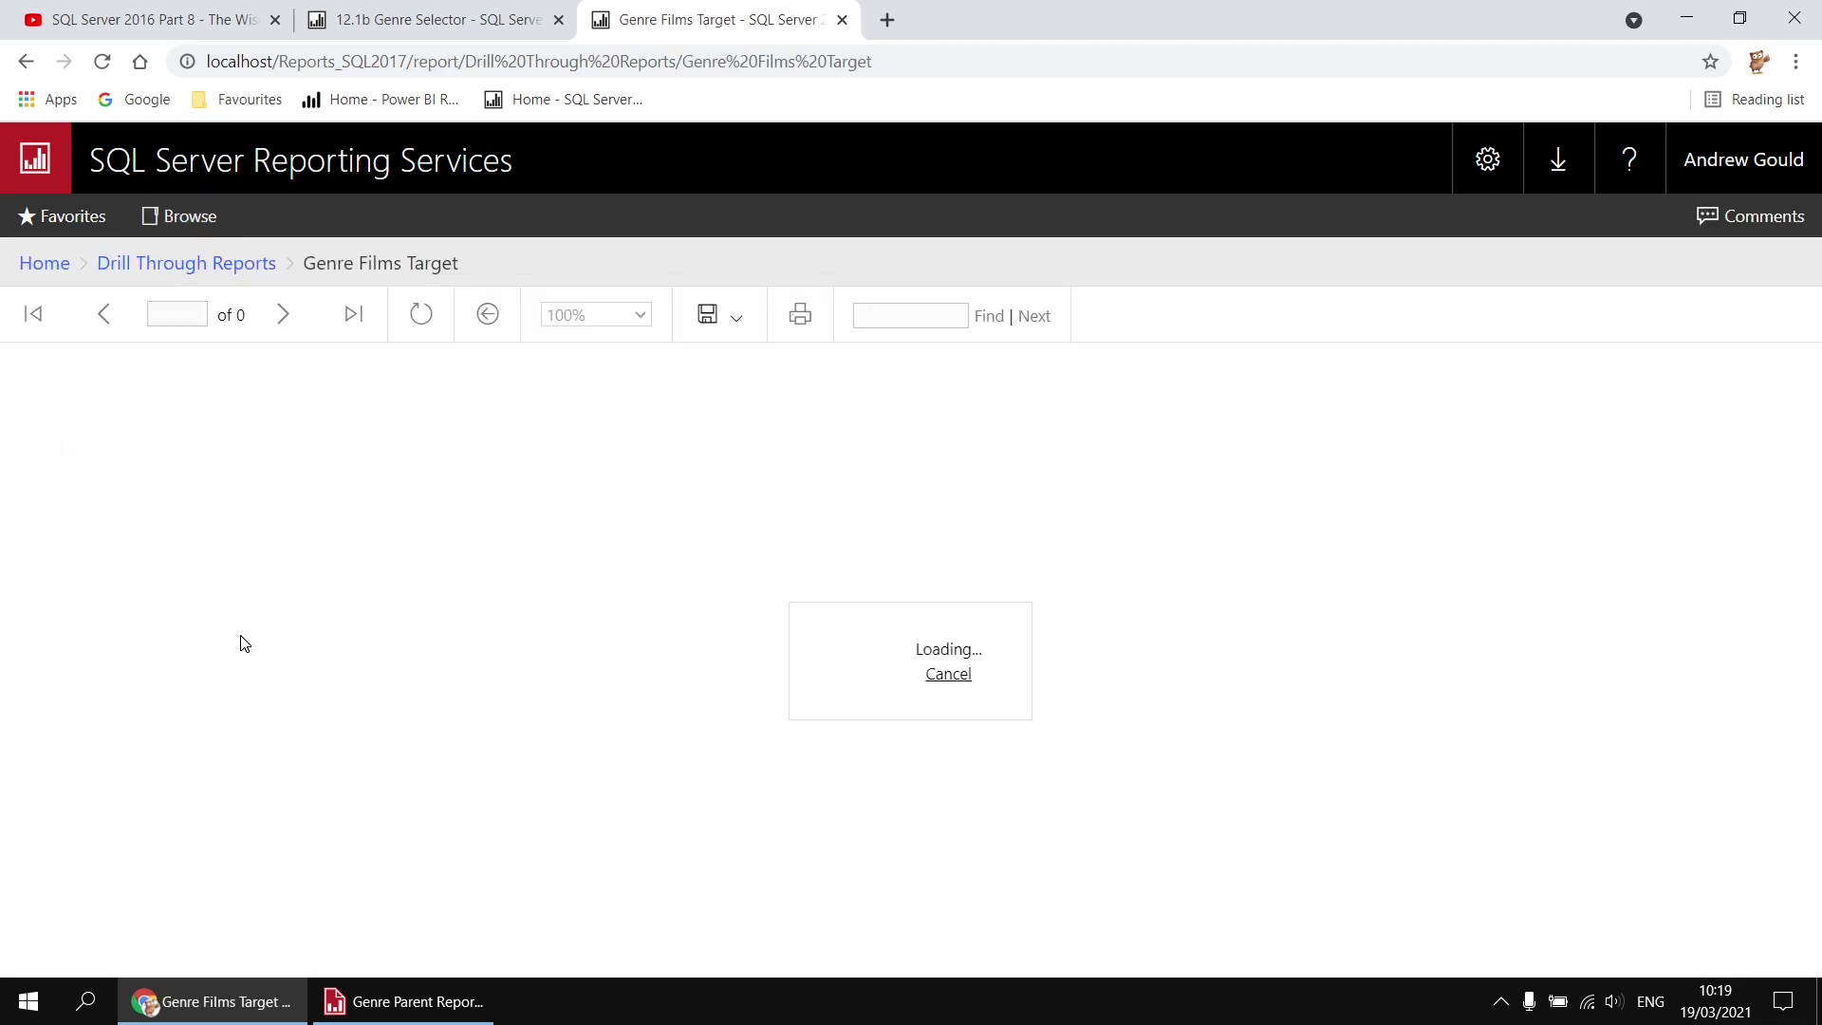